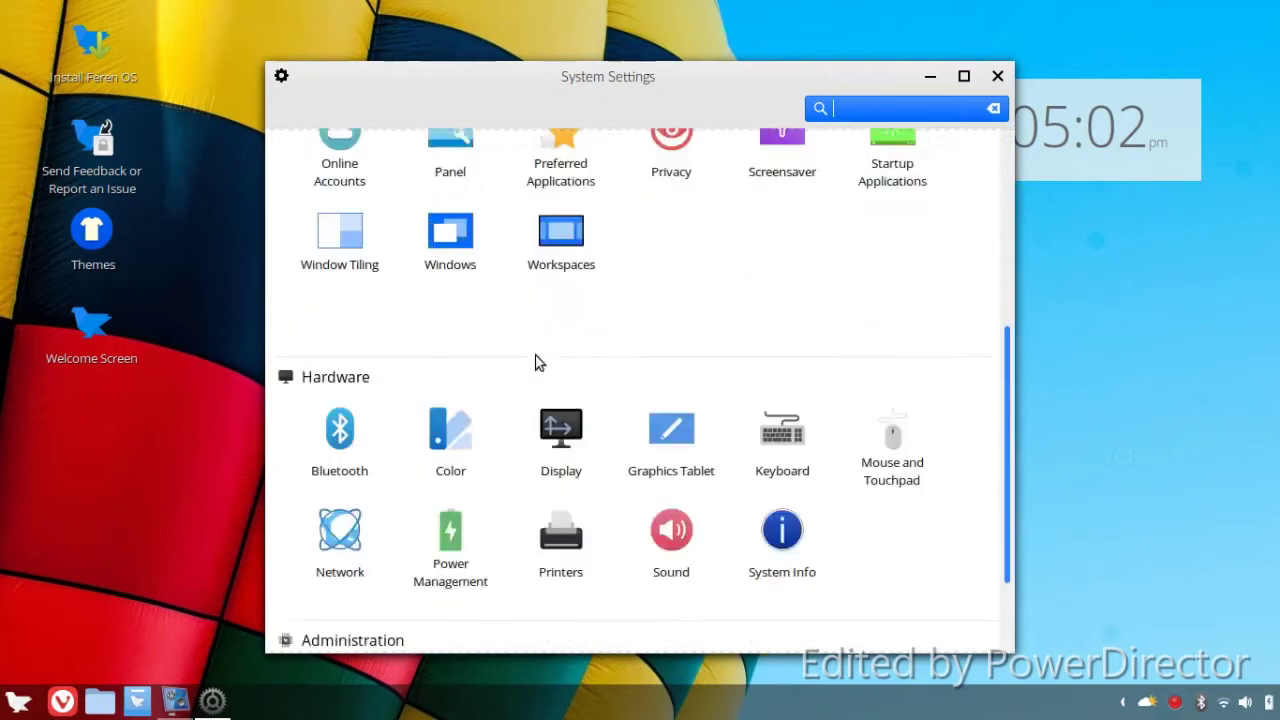
Open the Themes settings and look through the available desktop theme layouts without choosing one
scroll(534, 374, "up", 3)
scroll(535, 360, "up", 4)
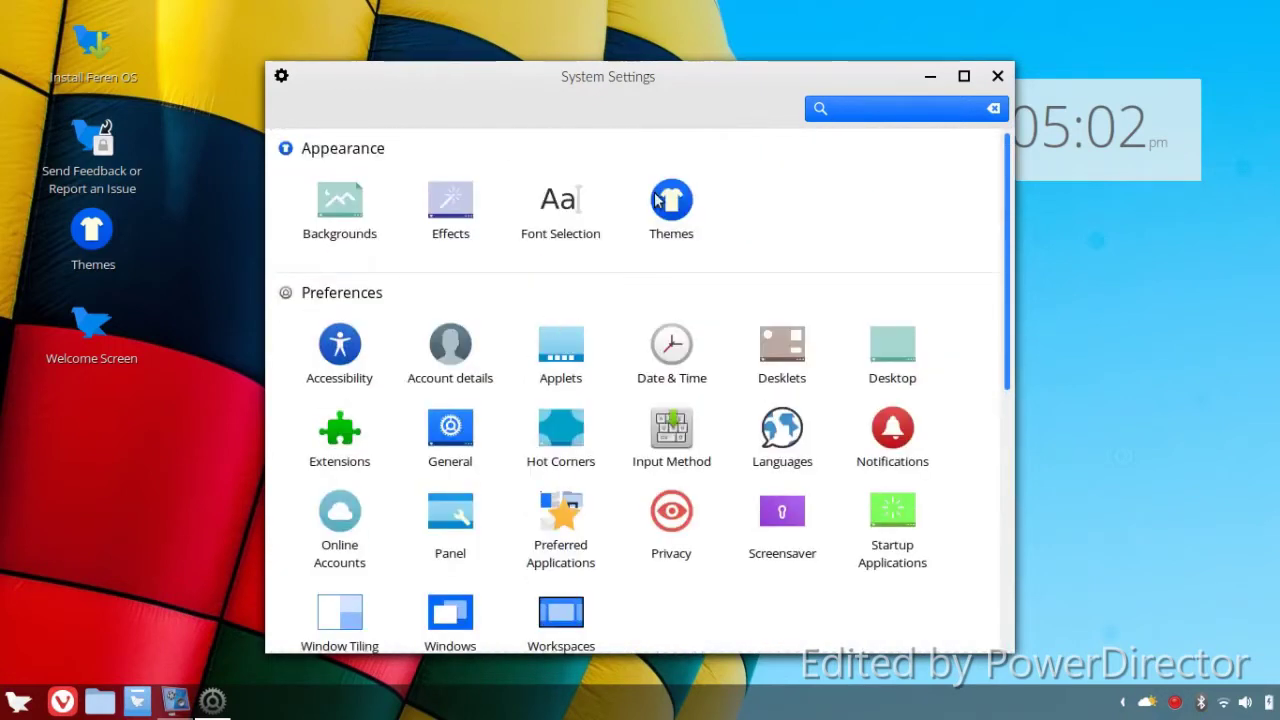
left_click(709, 237)
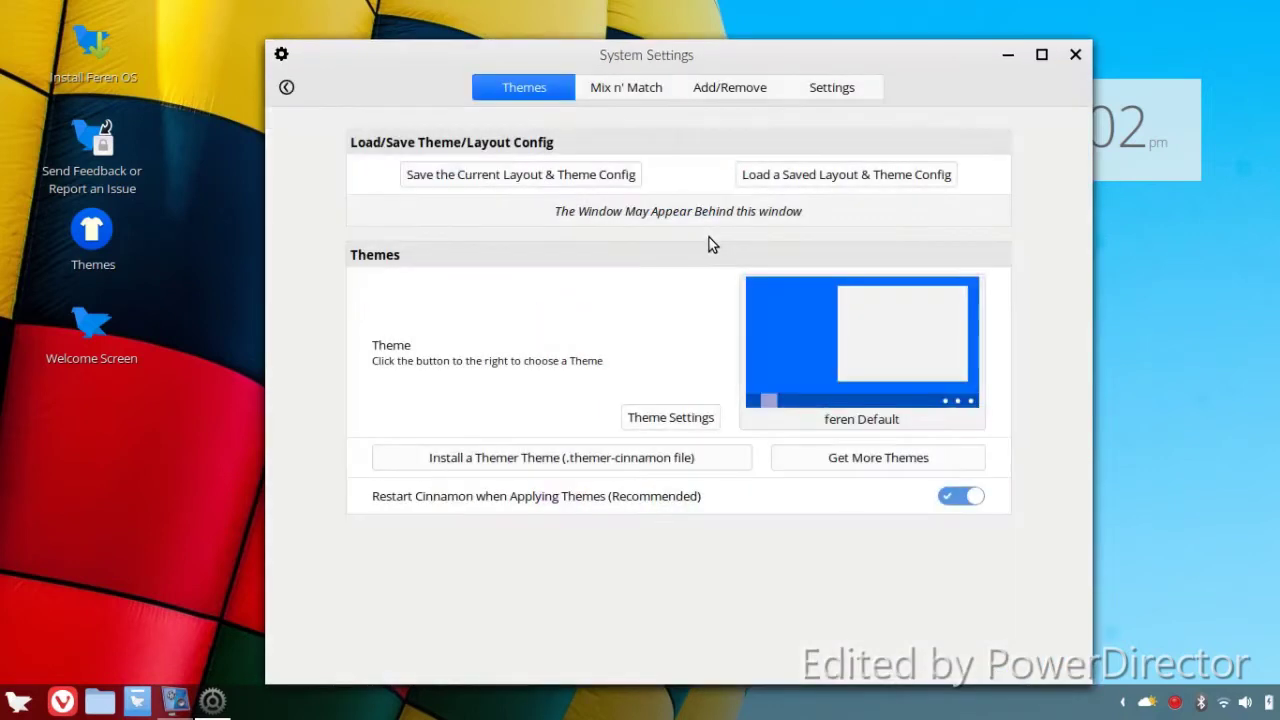
left_click(763, 312)
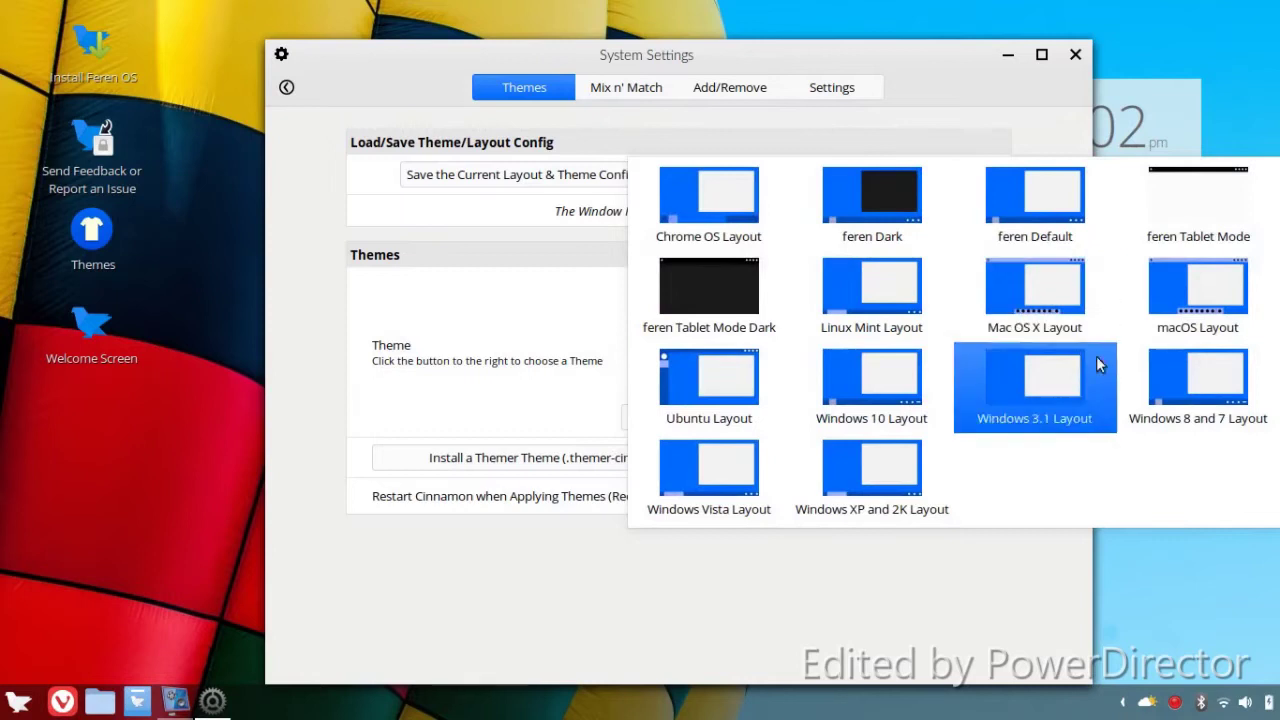
left_click(1019, 637)
In the Mix n' Match theme options, set the icons to Inspire Dark and the window borders to feren macStyle Dark
left_click(647, 79)
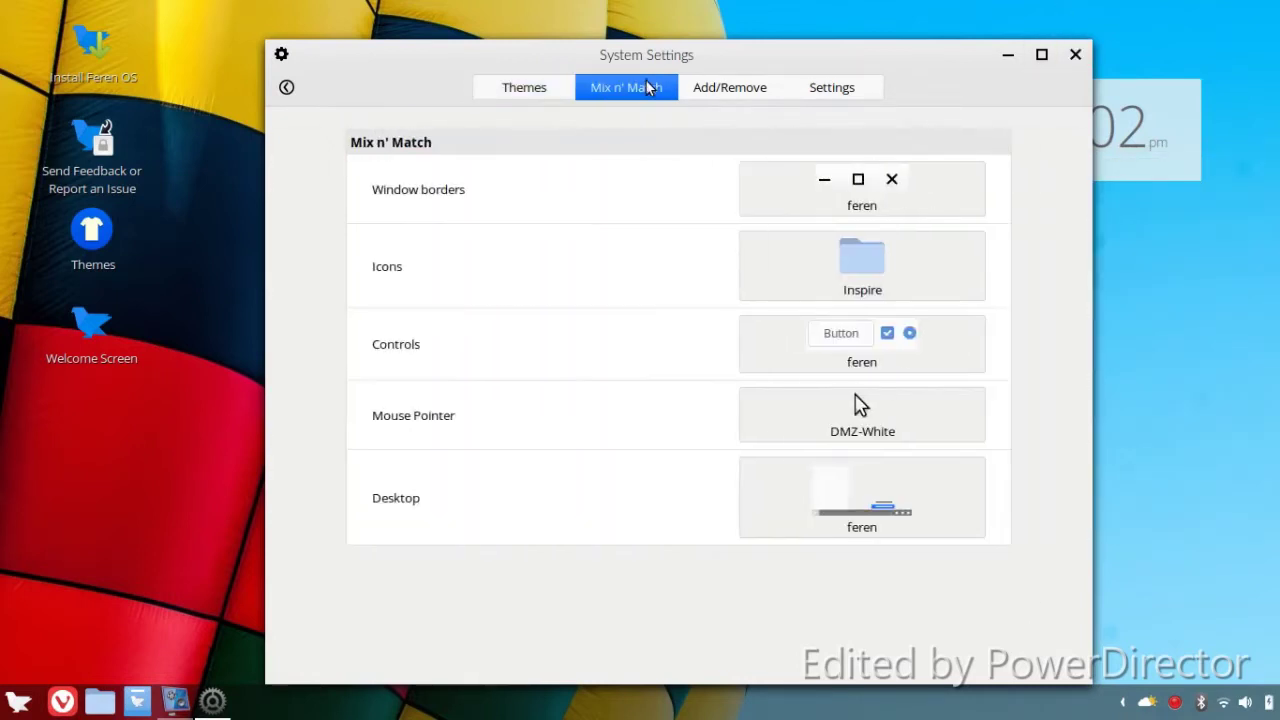
left_click(817, 272)
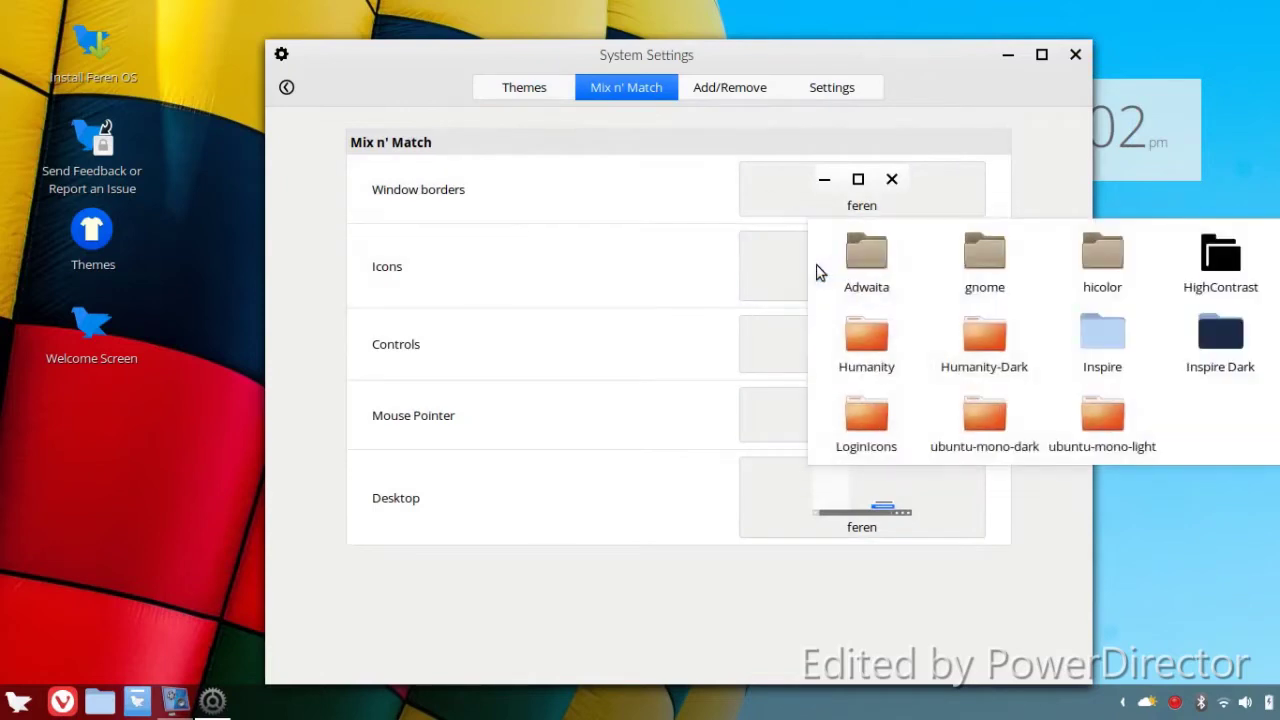
left_click(1220, 347)
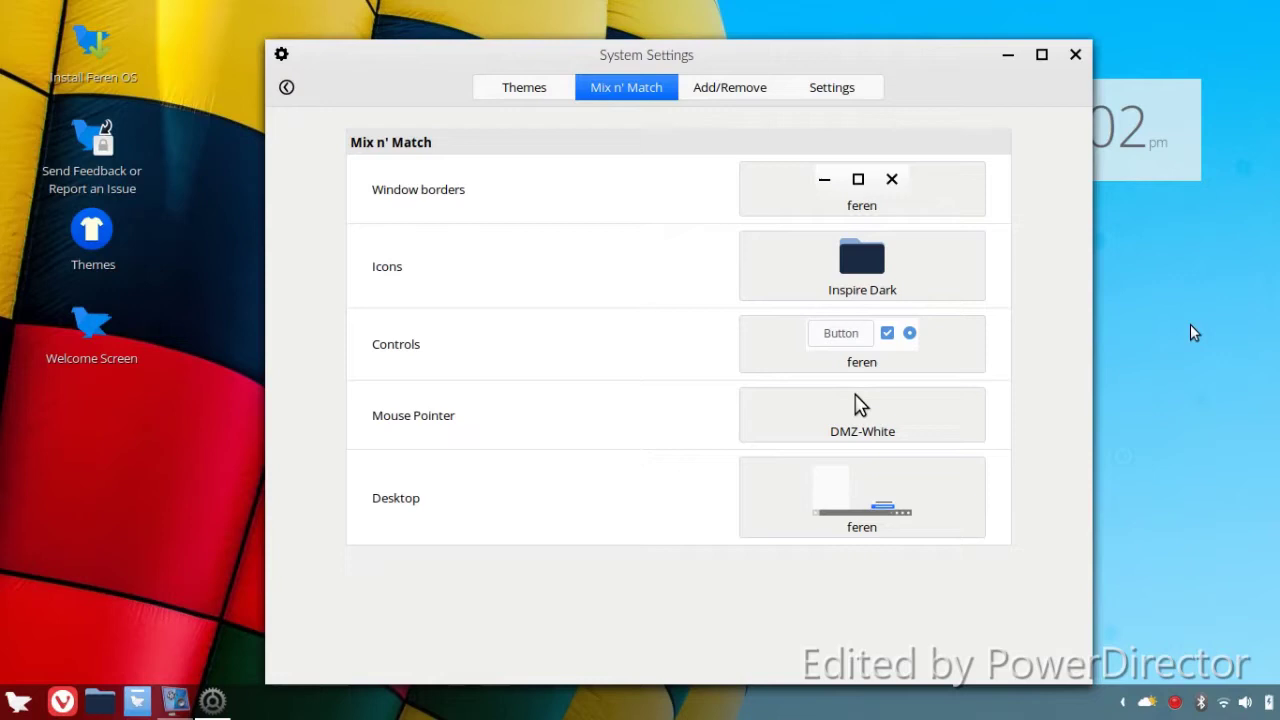
left_click(956, 198)
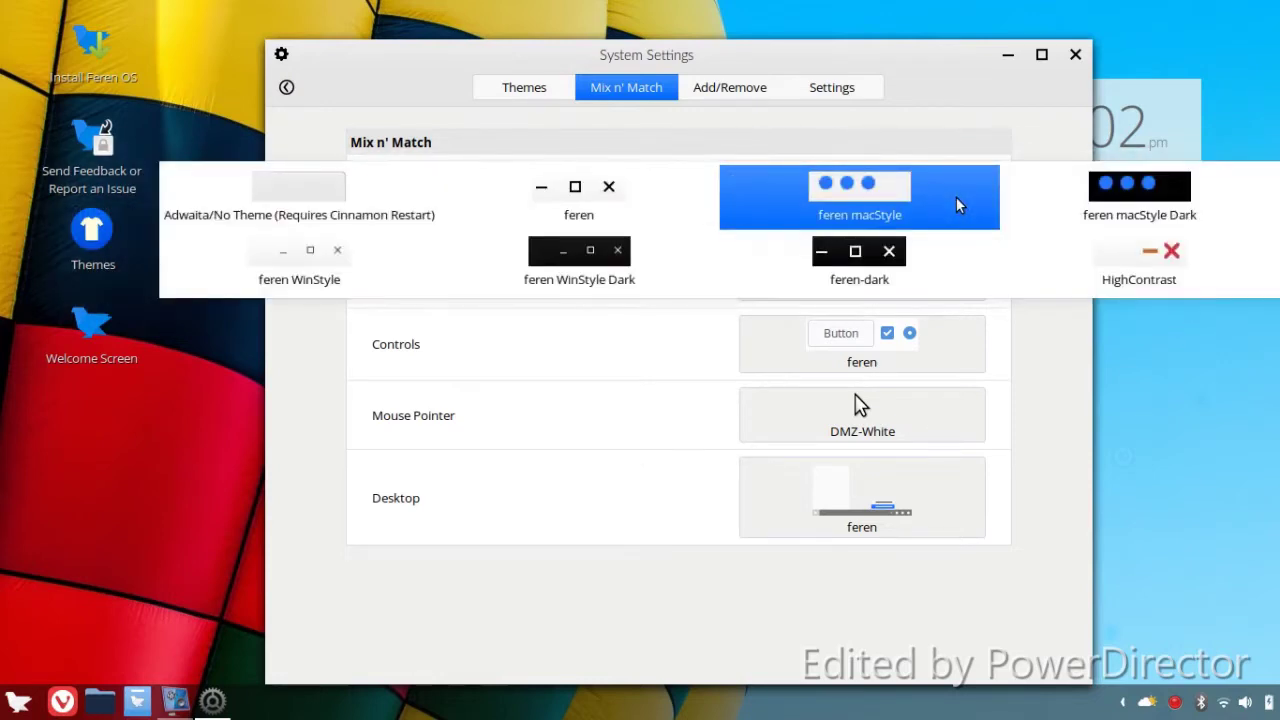
left_click(1050, 210)
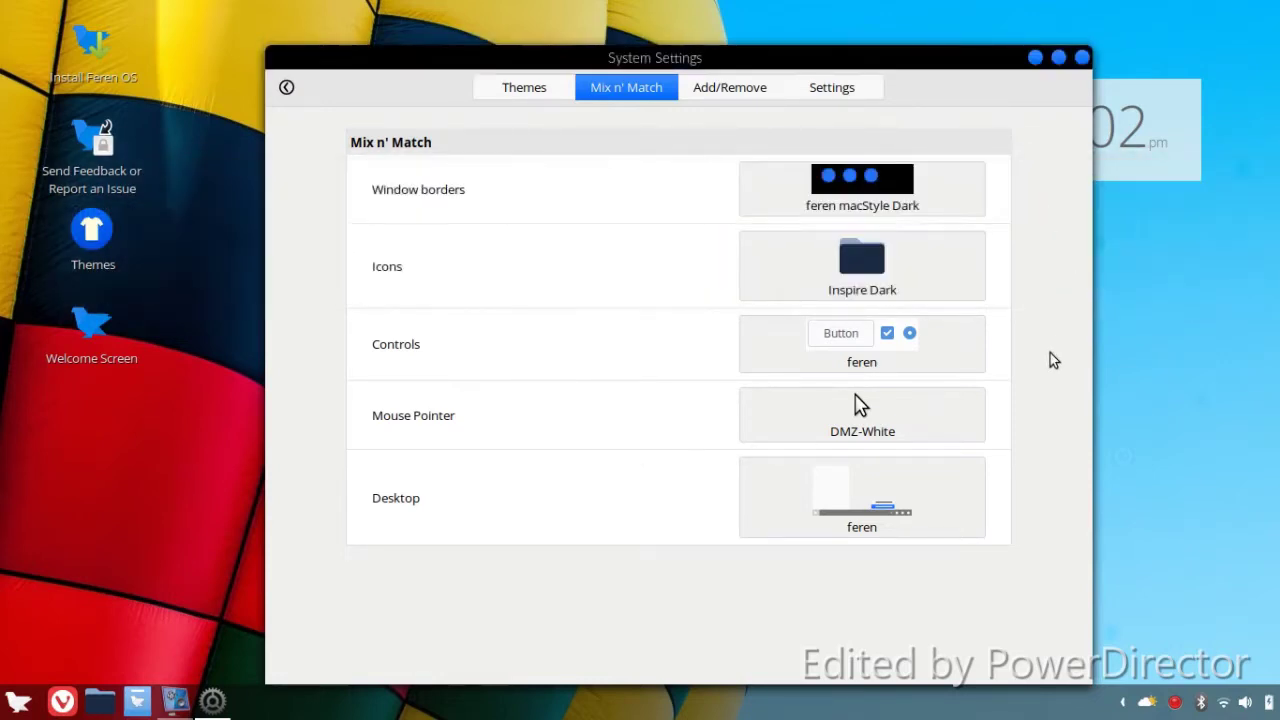
Set the controls theme to Adwaita-dark and close System Settings
left_click(950, 355)
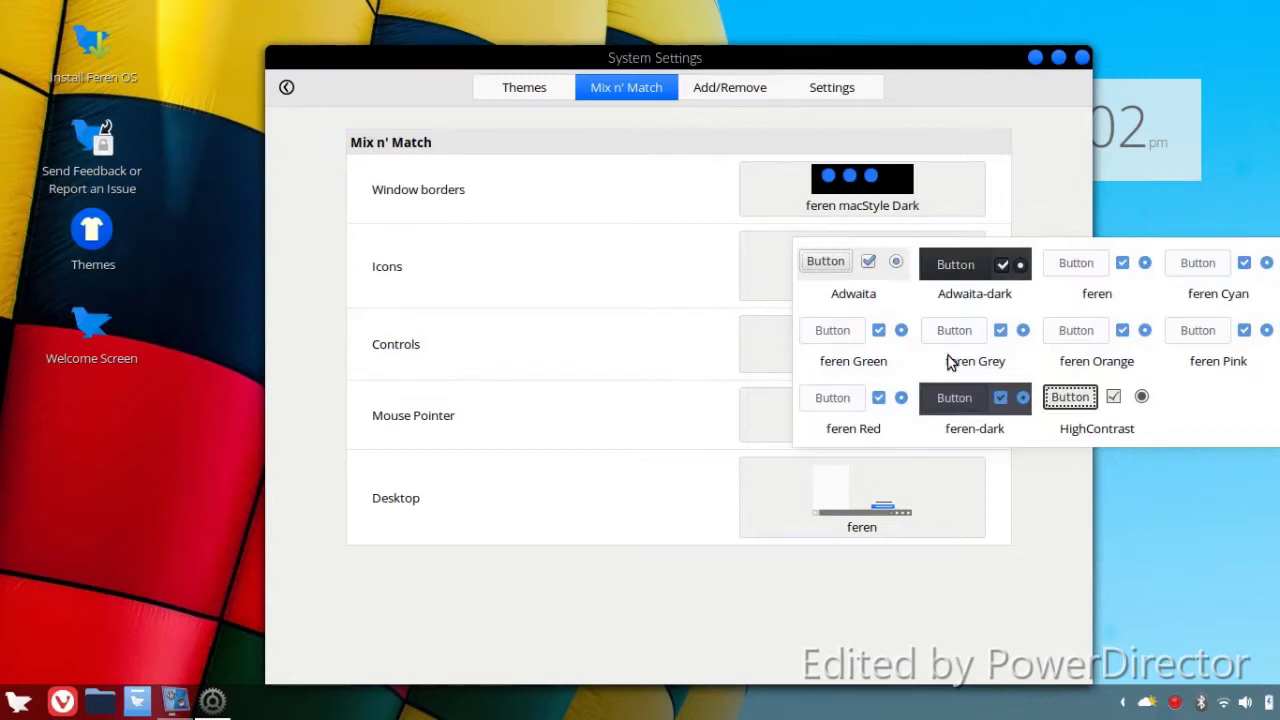
left_click(957, 294)
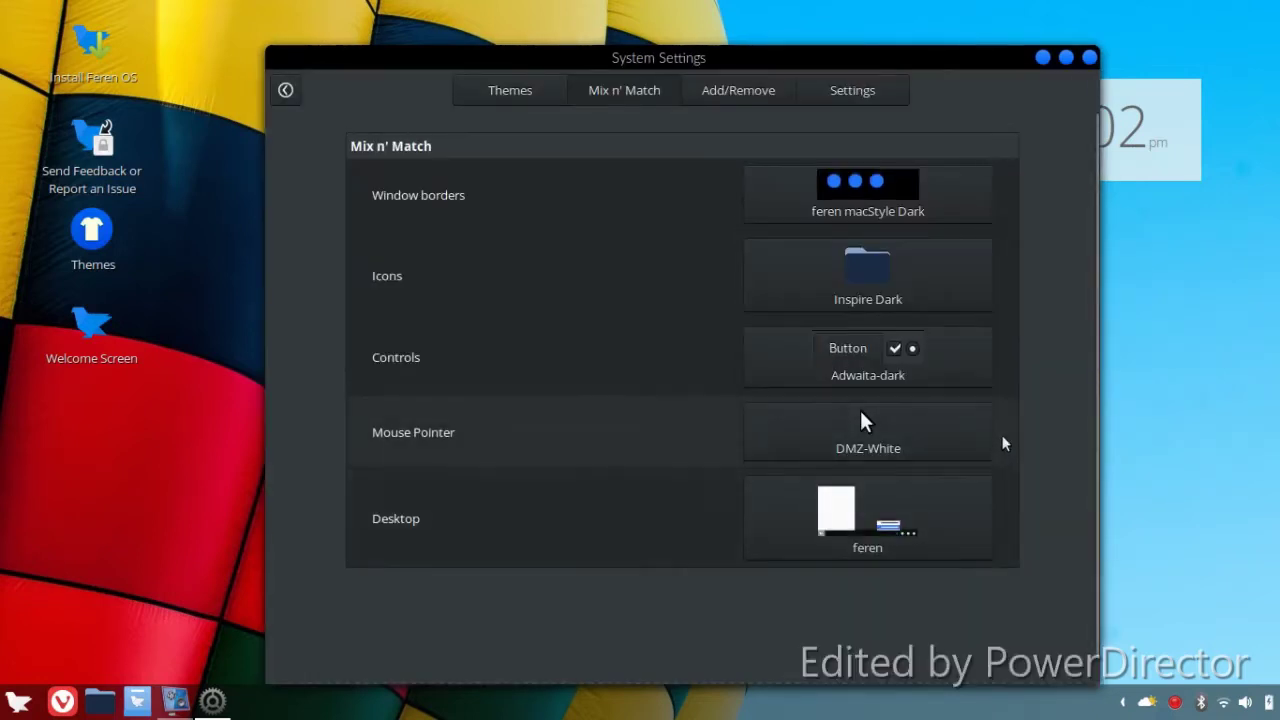
left_click(1089, 58)
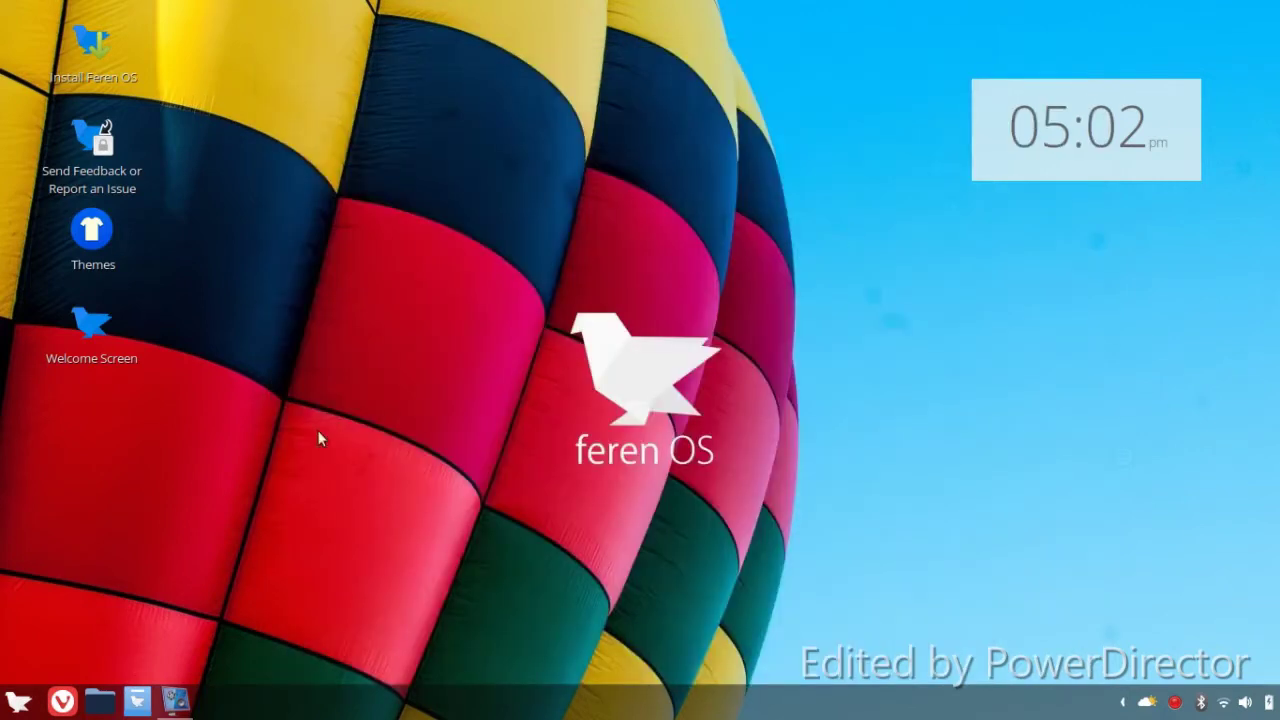
Launch Docky from the Accessories category of the applications
left_click(18, 701)
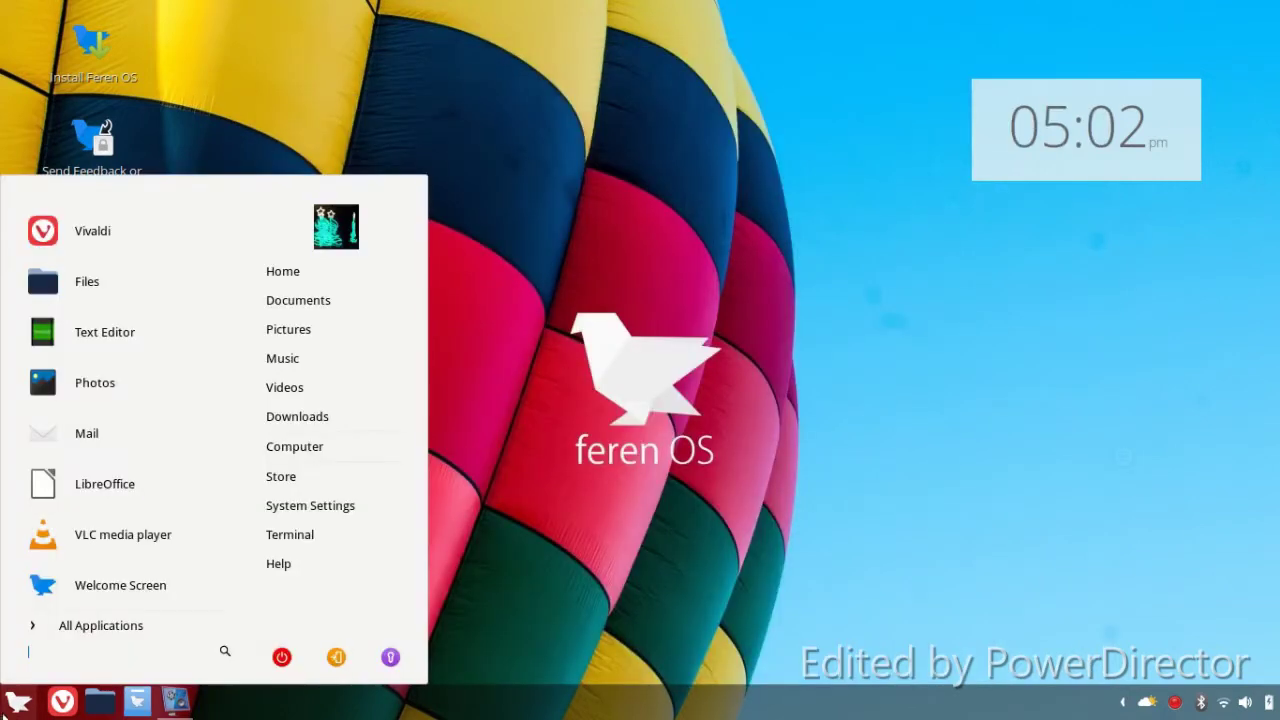
left_click(556, 401)
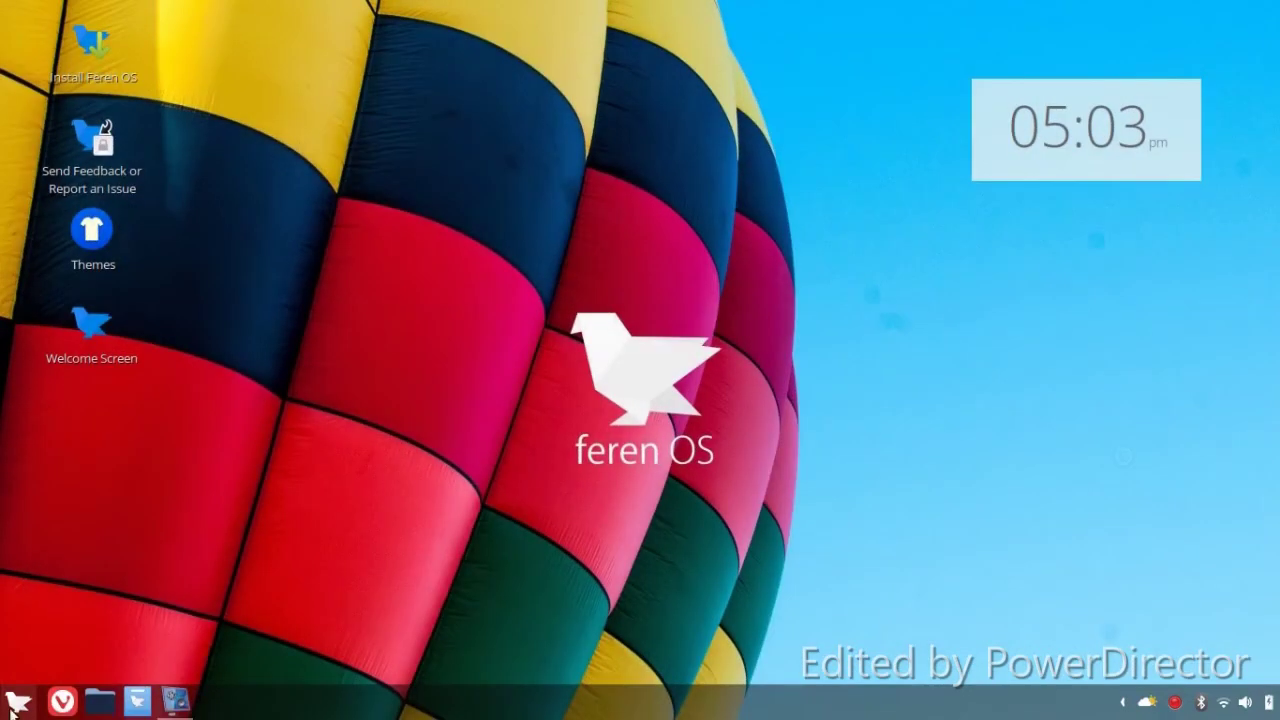
left_click(14, 704)
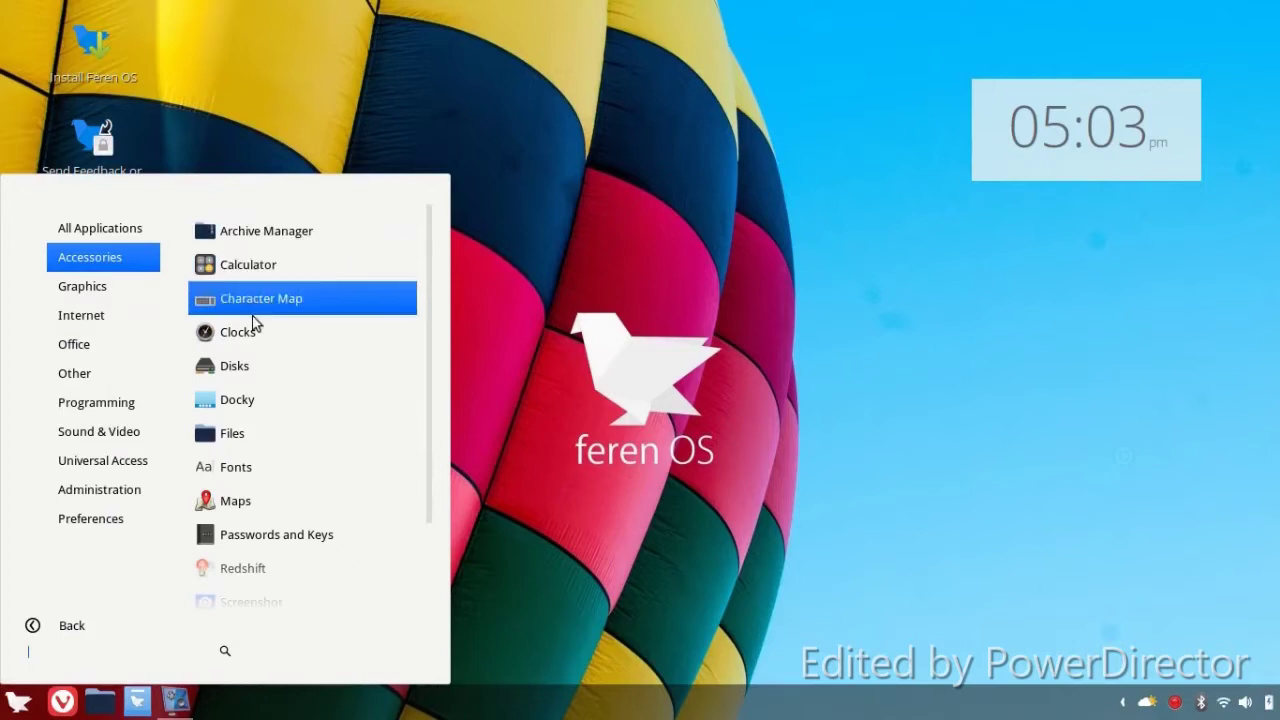
left_click(270, 397)
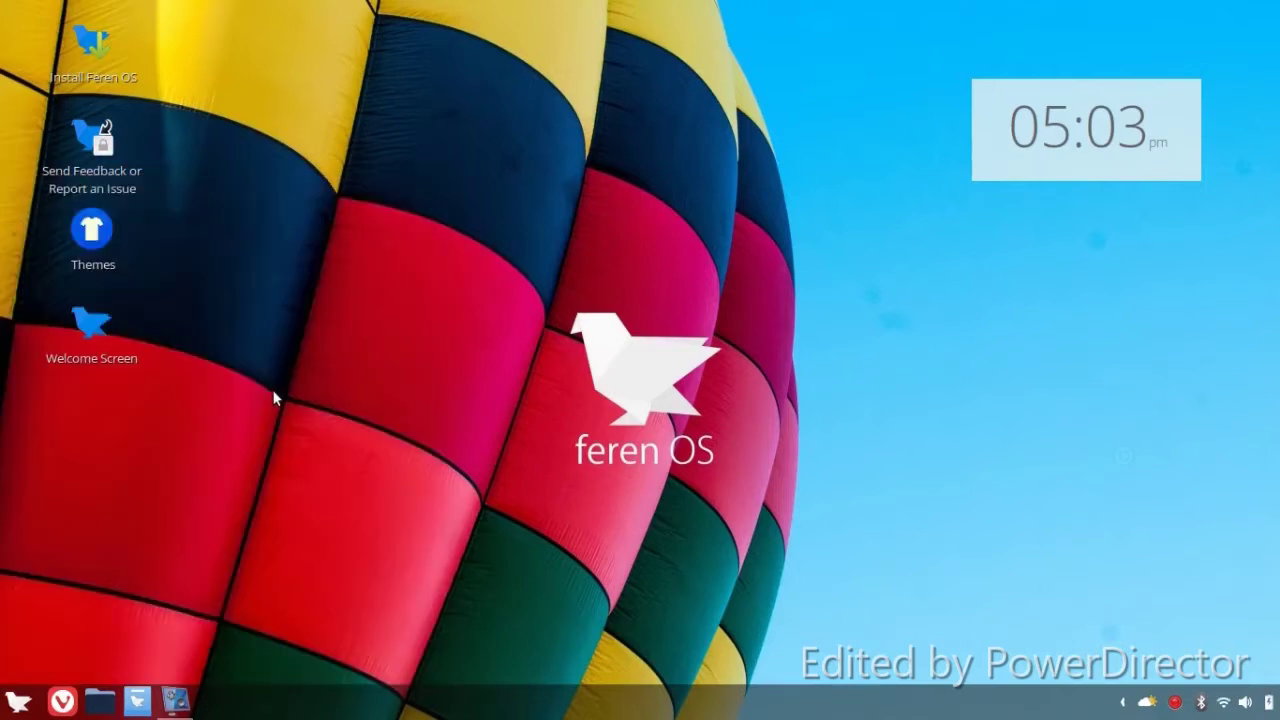
Minimize the vokoscreen window and look at the launchers in the new dock
left_click(9, 710)
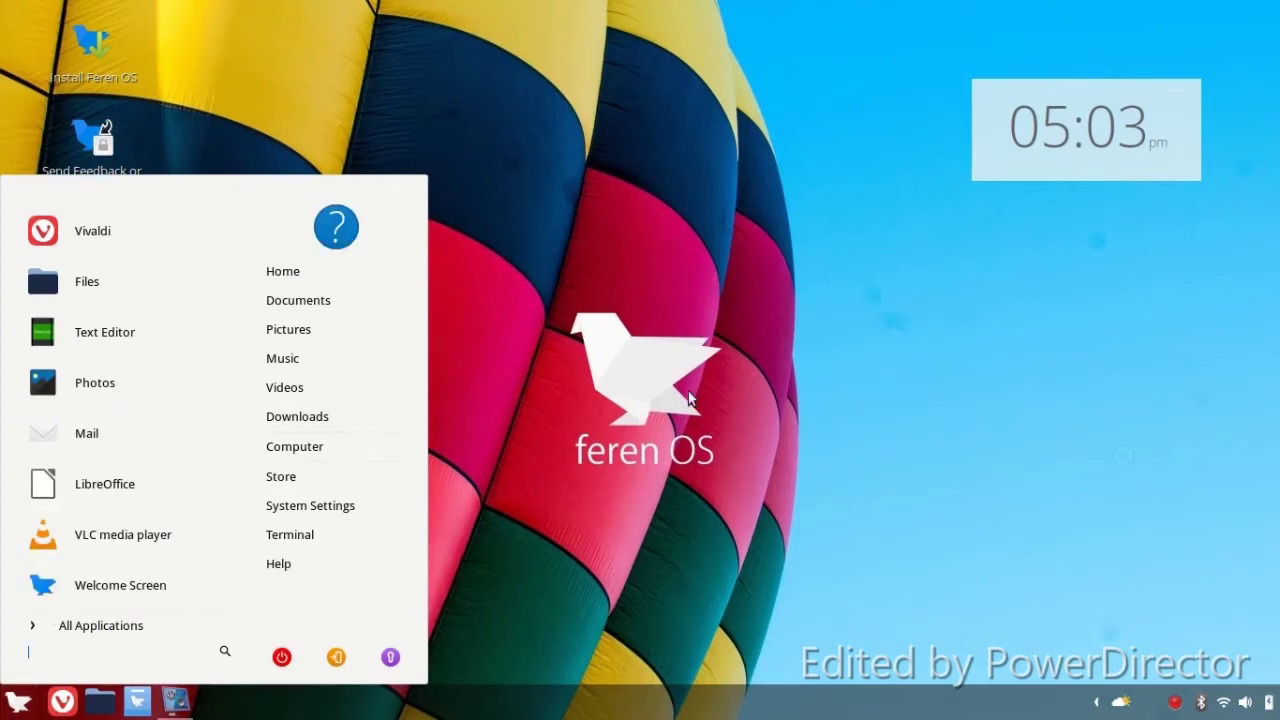
left_click(178, 698)
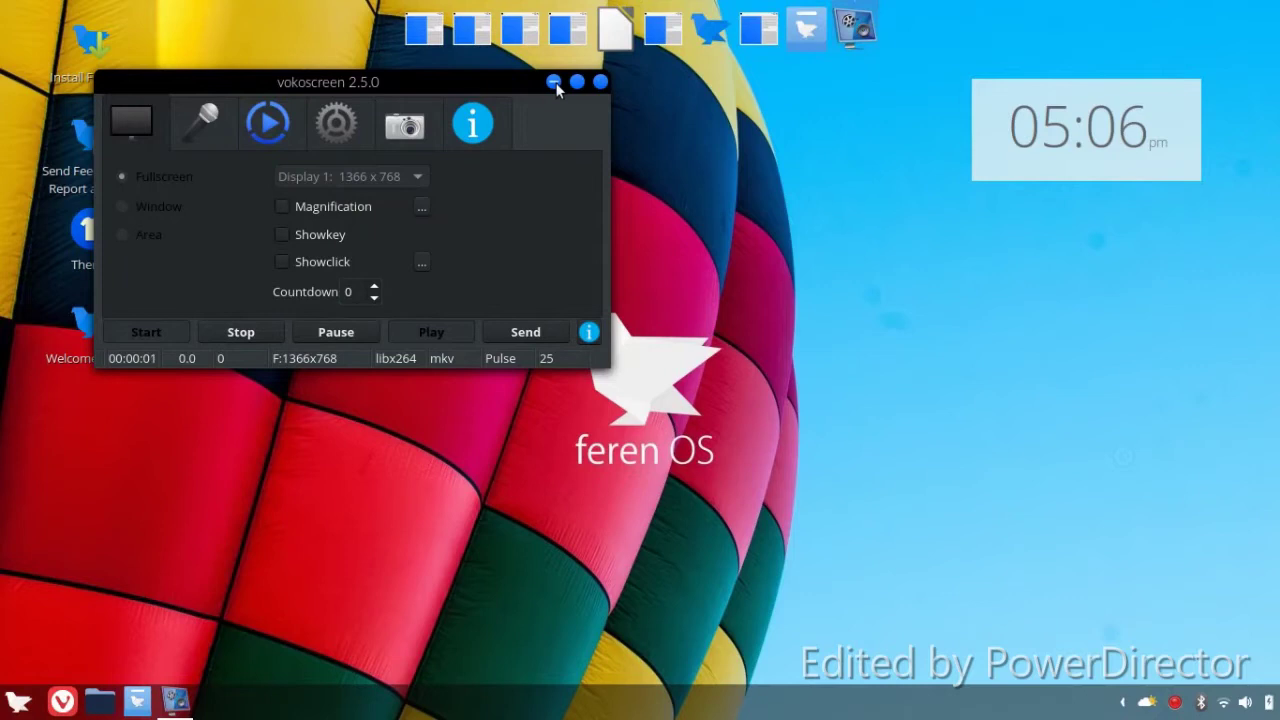
left_click(554, 82)
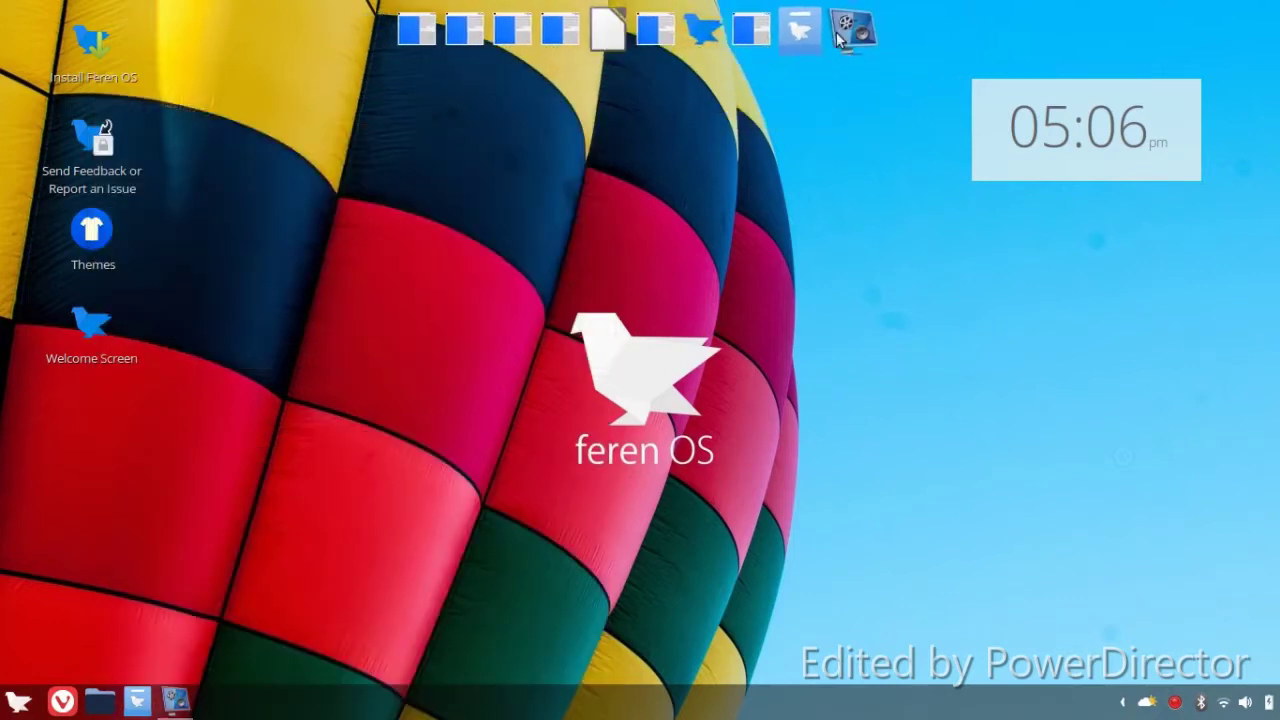
right_click(410, 45)
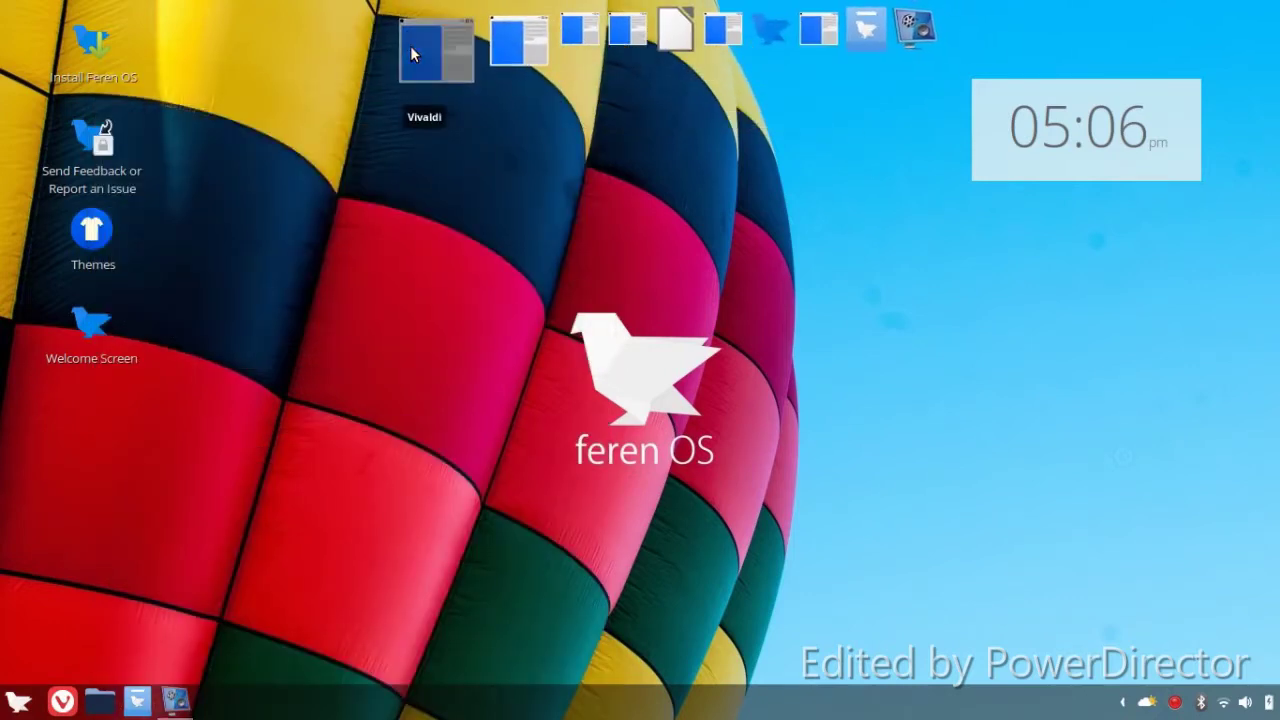
left_click(221, 169)
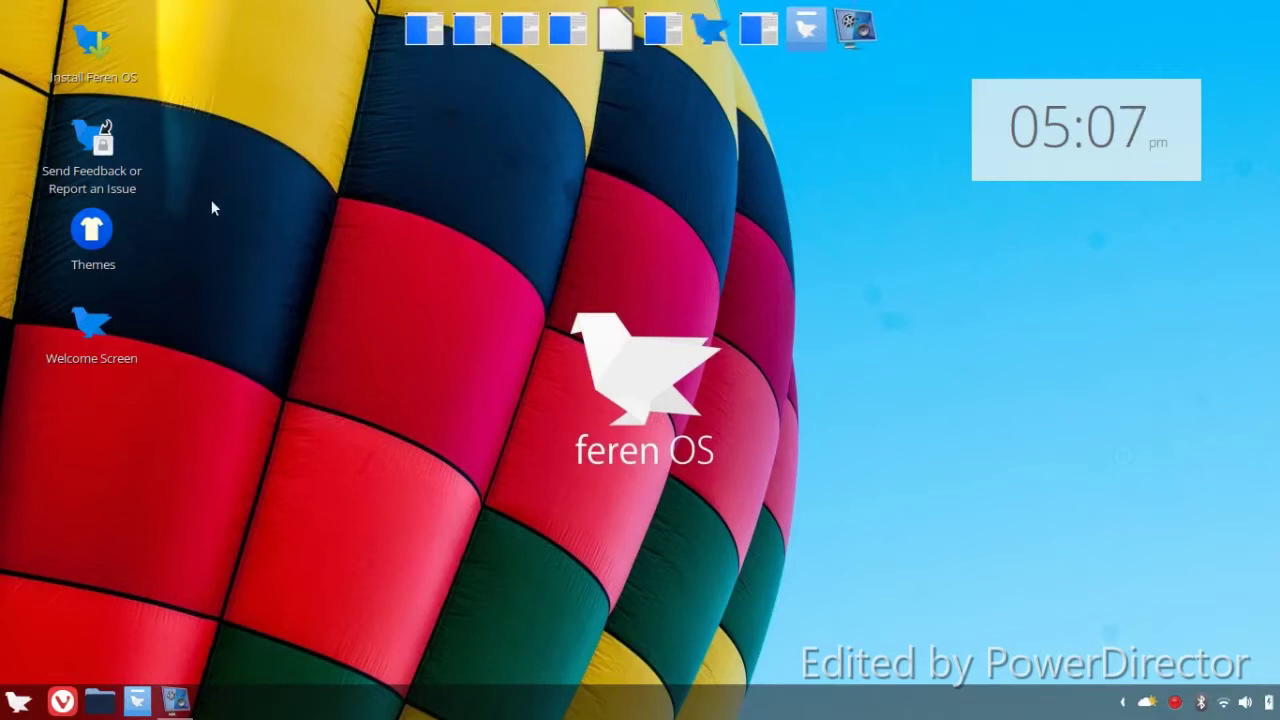
Open the home folder in Files, make its window wider and shorter, and close it
left_click(19, 703)
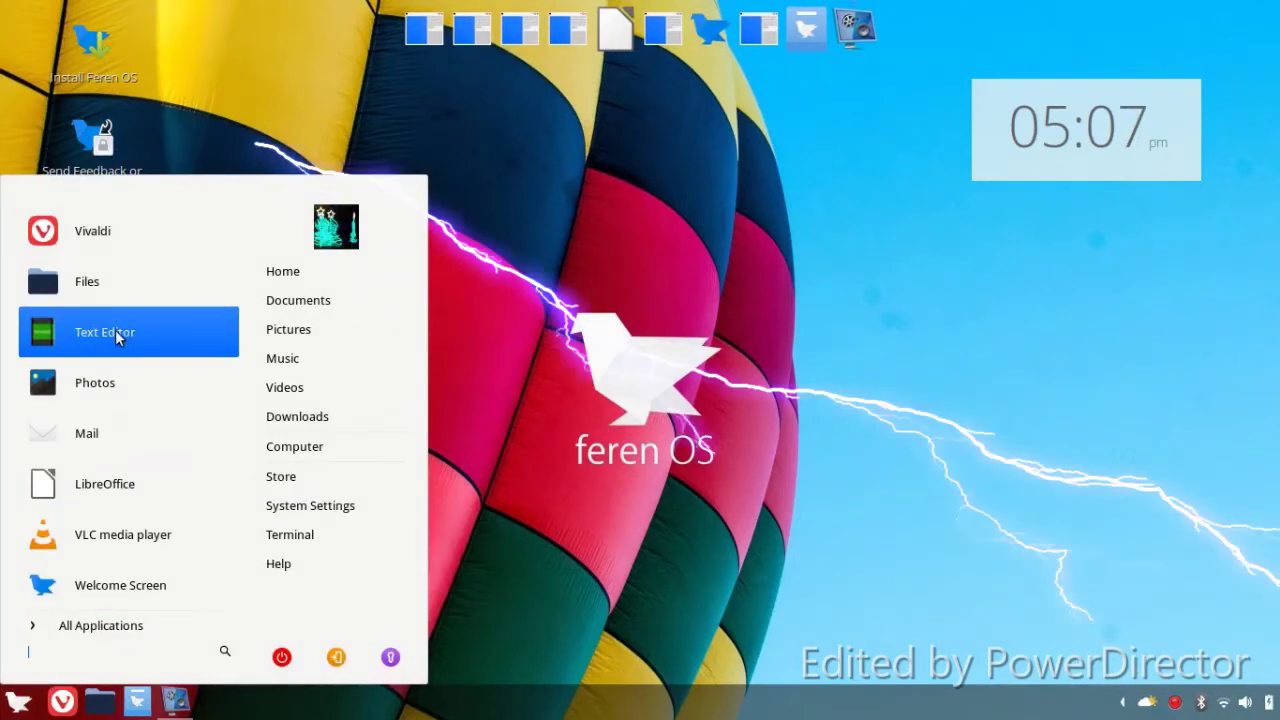
left_click(160, 291)
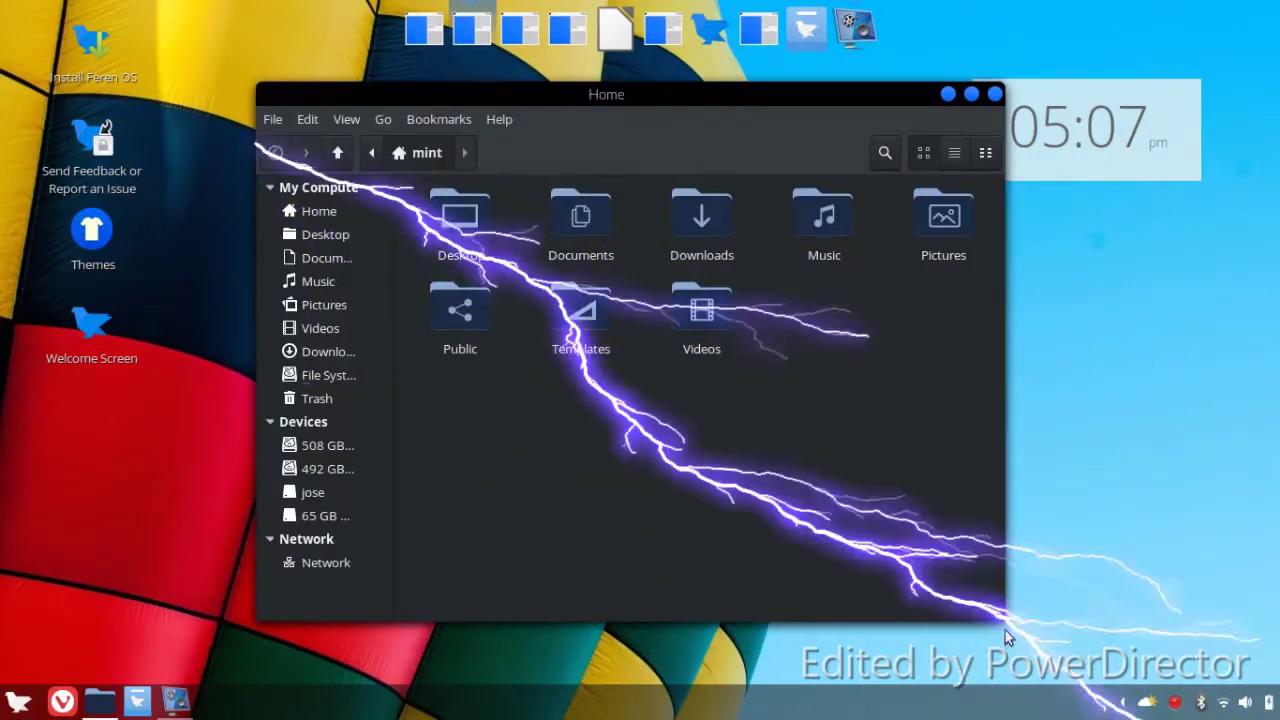
left_click_drag(999, 613, 1033, 563)
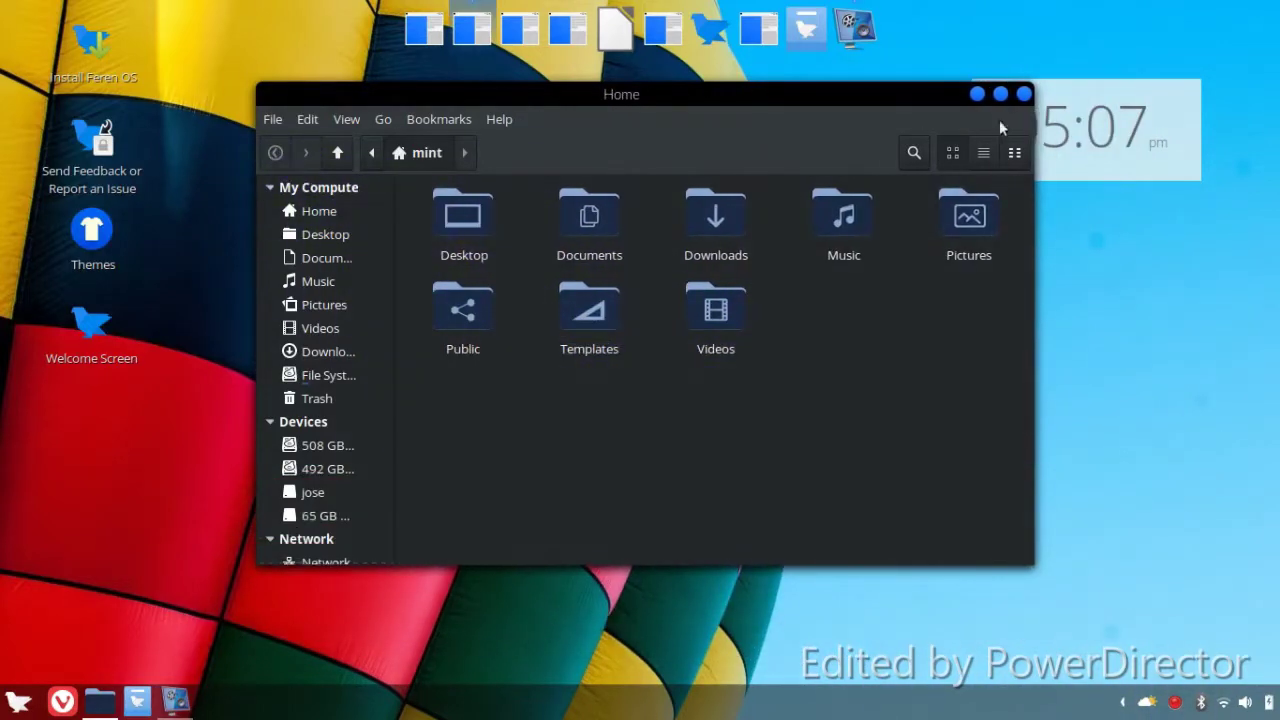
left_click(1024, 95)
Change the desktop background to the black leather Feren OS image with the blue triangle, browse the other wallpapers and close Backgrounds
right_click(579, 212)
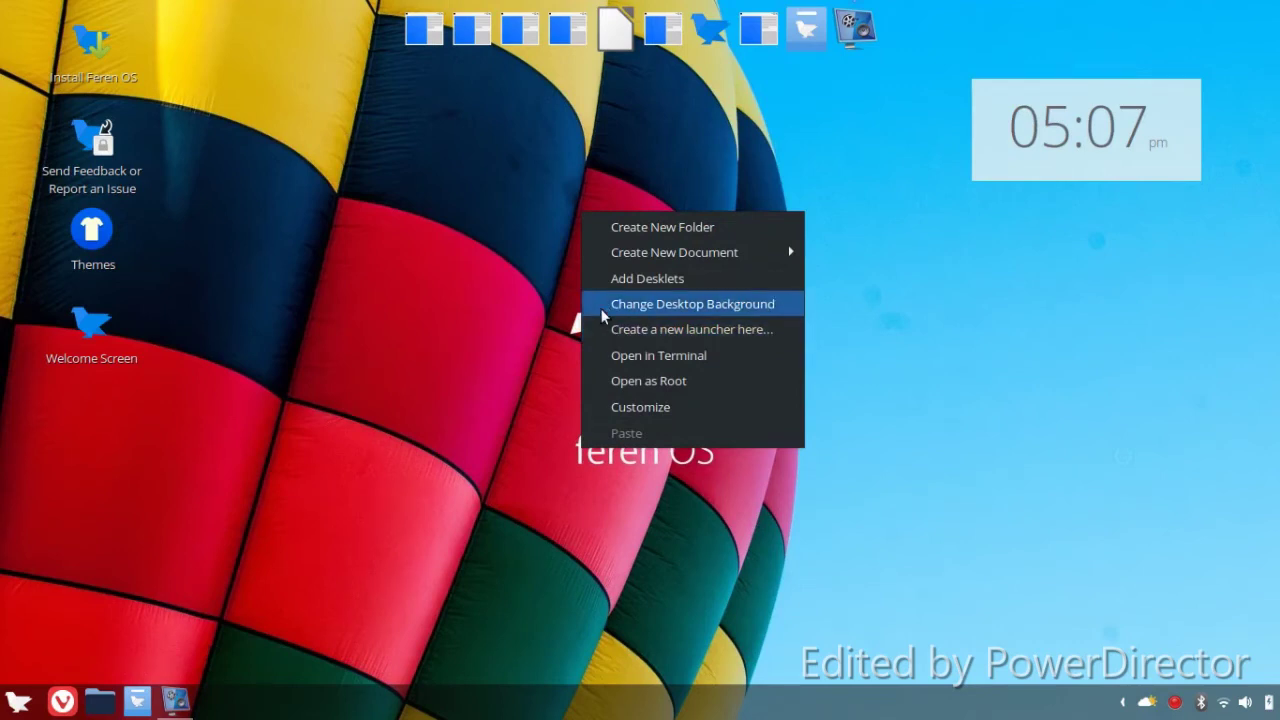
left_click(604, 308)
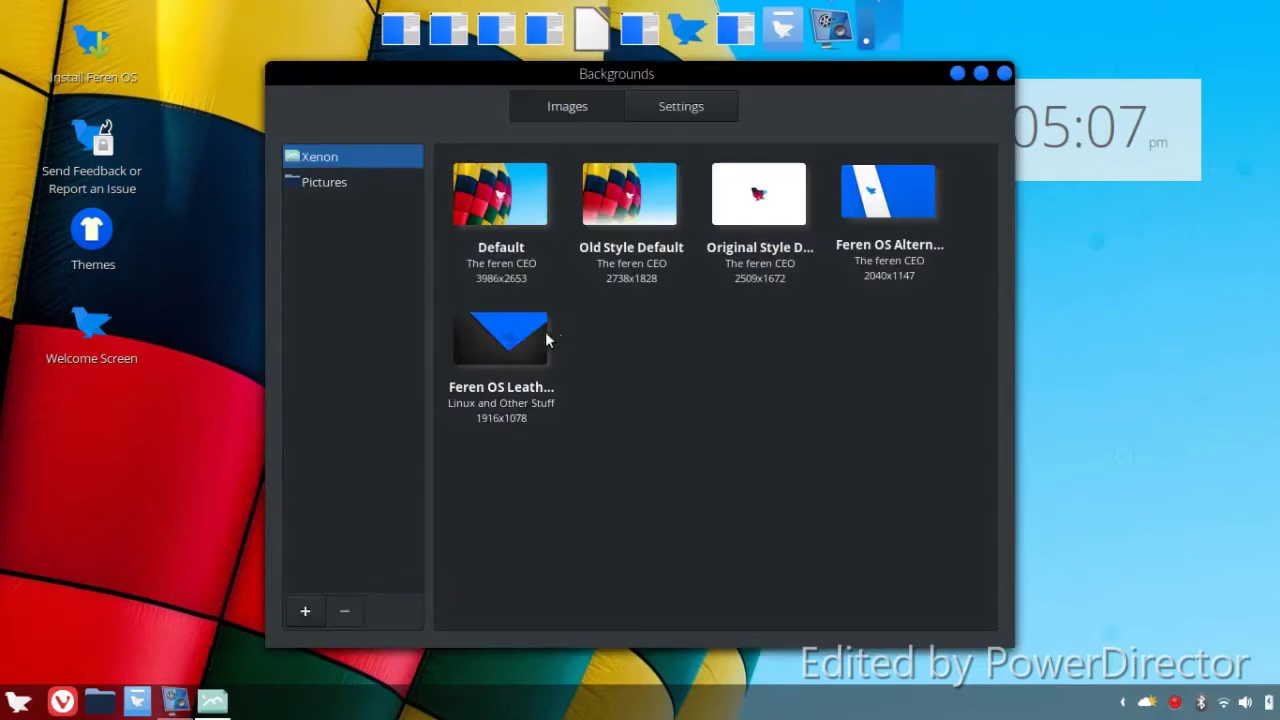
left_click(526, 348)
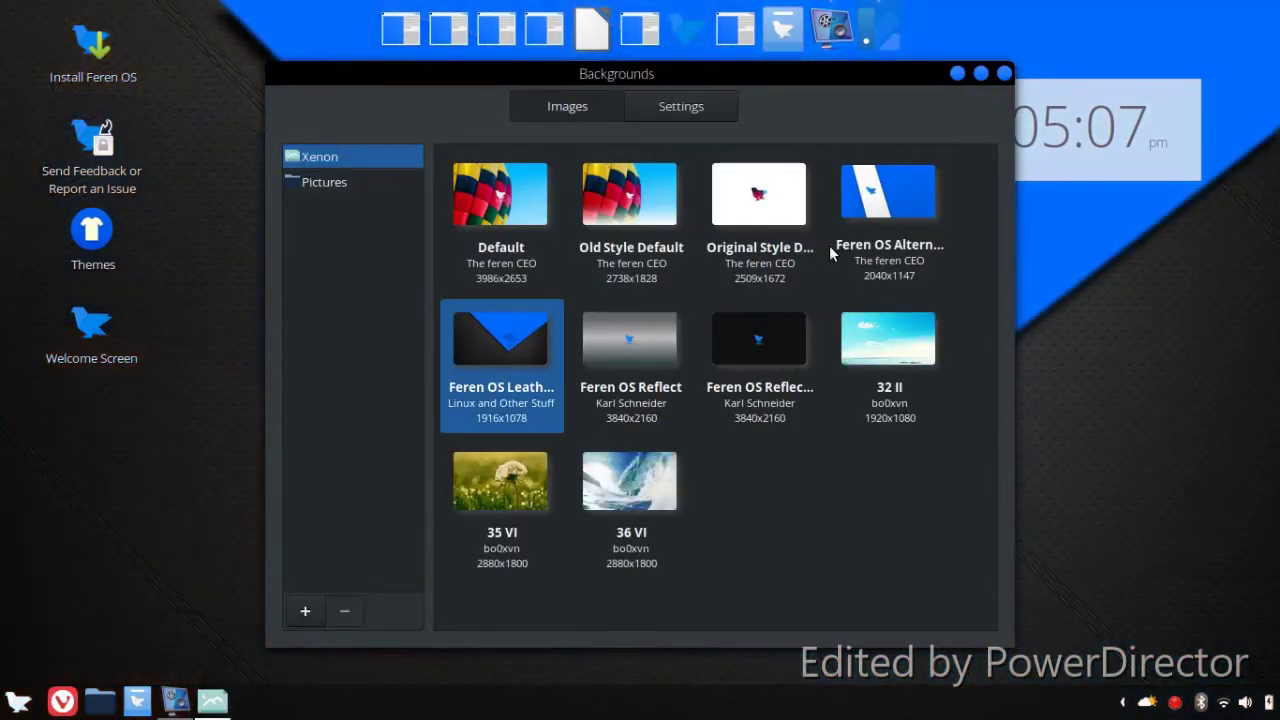
scroll(900, 410, "down", 3)
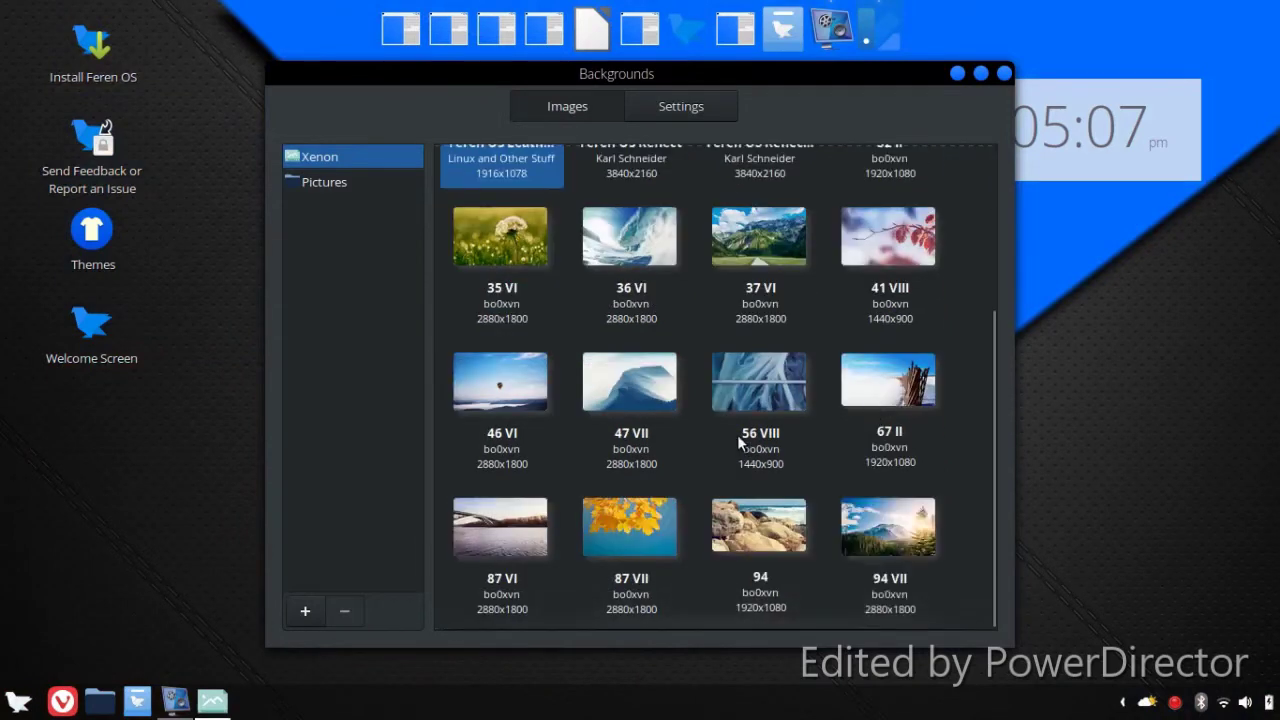
scroll(945, 176, "down", 2)
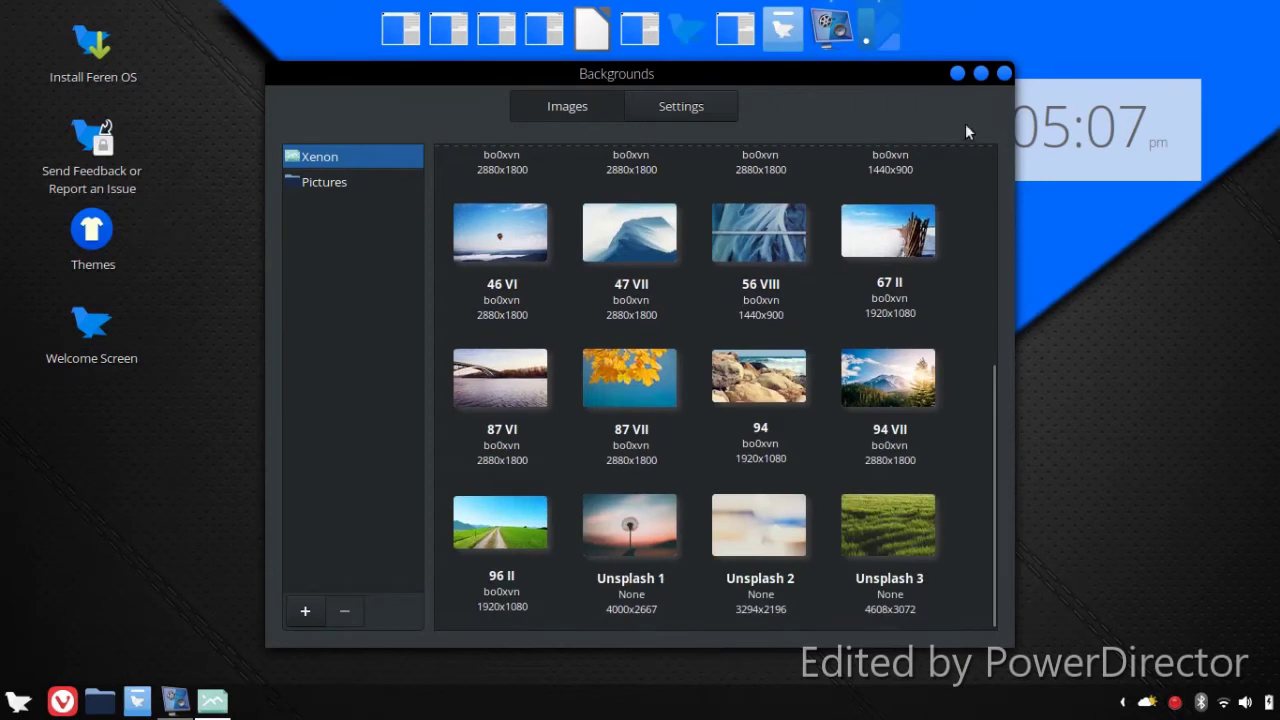
left_click(975, 75)
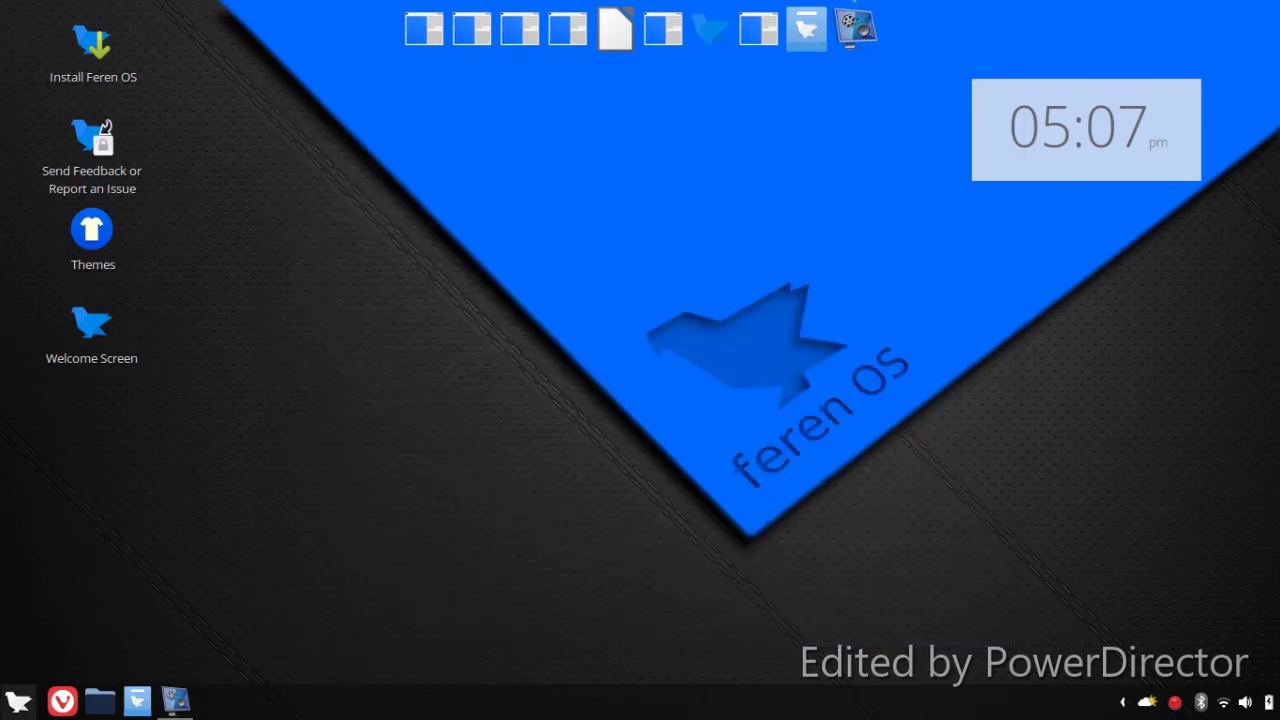
Open the Downloads folder to view it in the dark theme and close its window
left_click(4, 706)
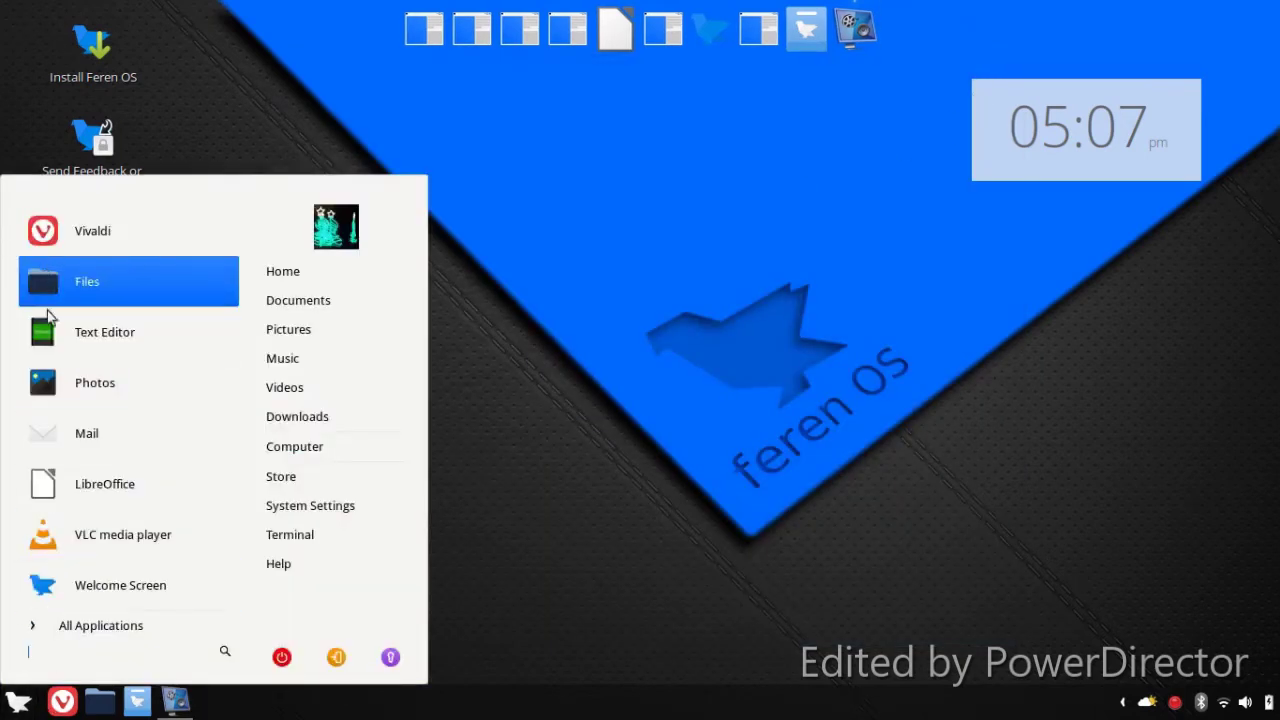
left_click(285, 433)
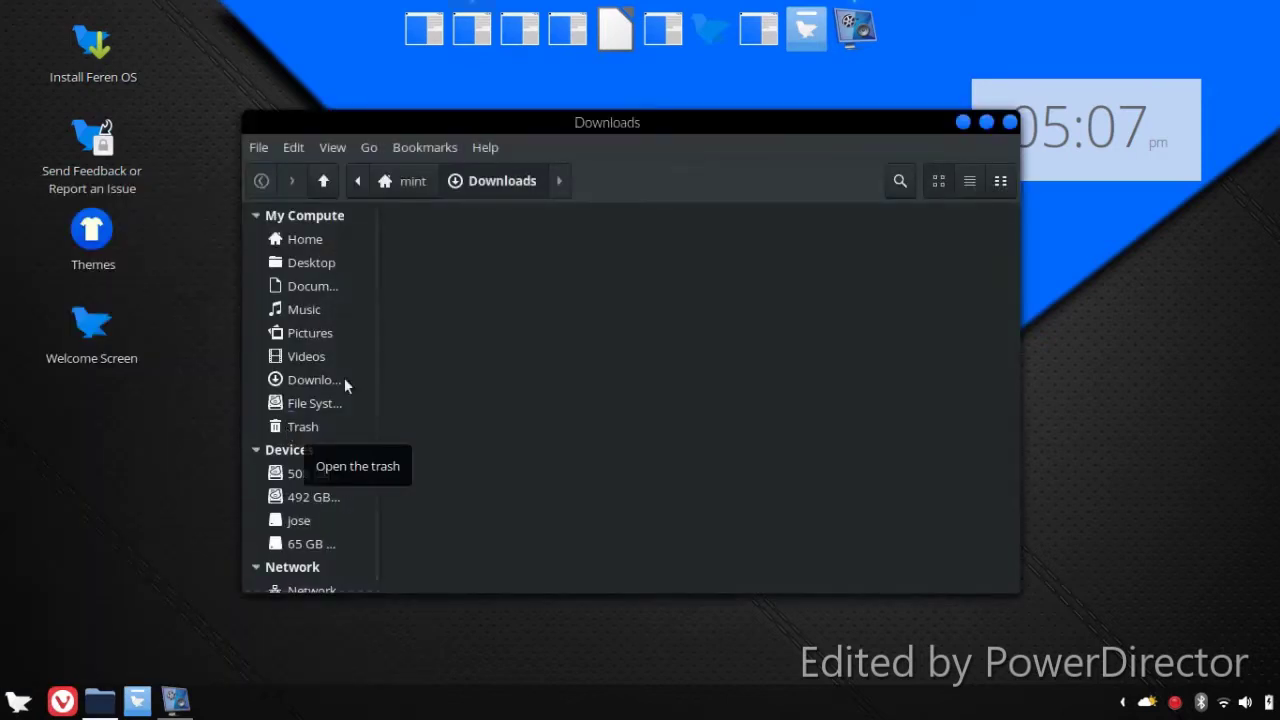
left_click(1010, 124)
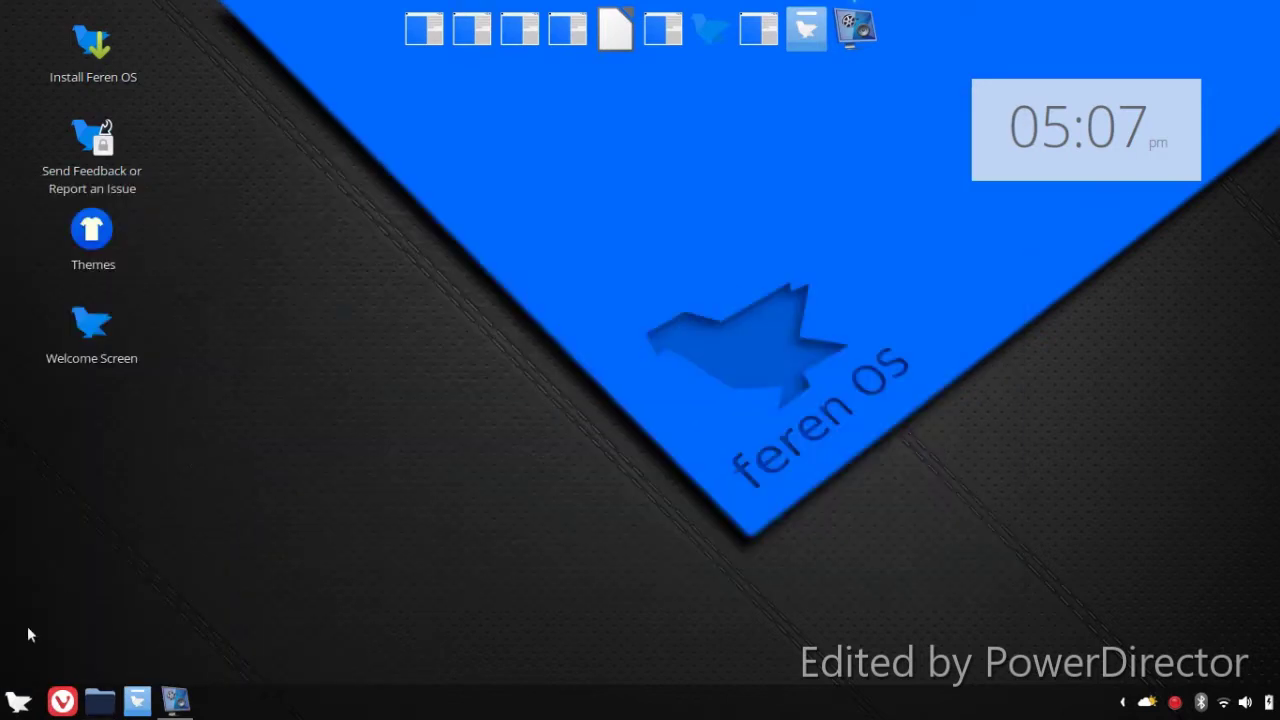
Open the Feren OS Welcome Screen and view its Introduction page
left_click(5, 706)
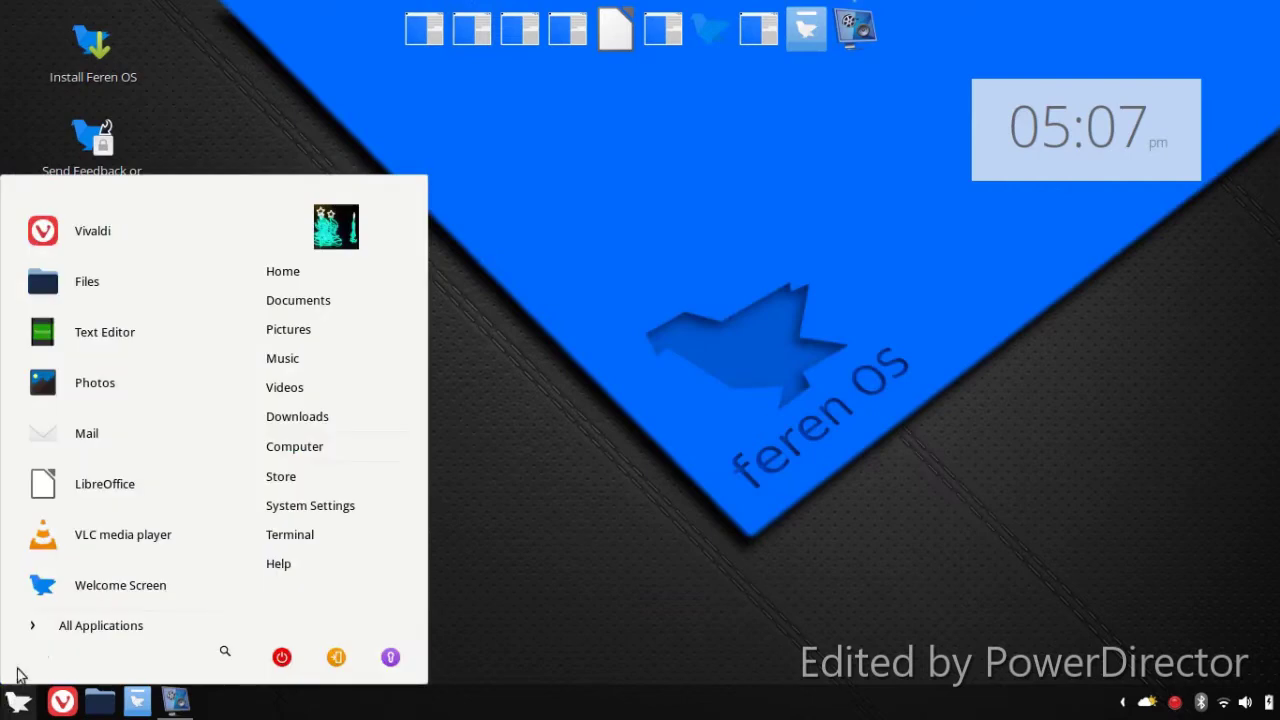
left_click(82, 590)
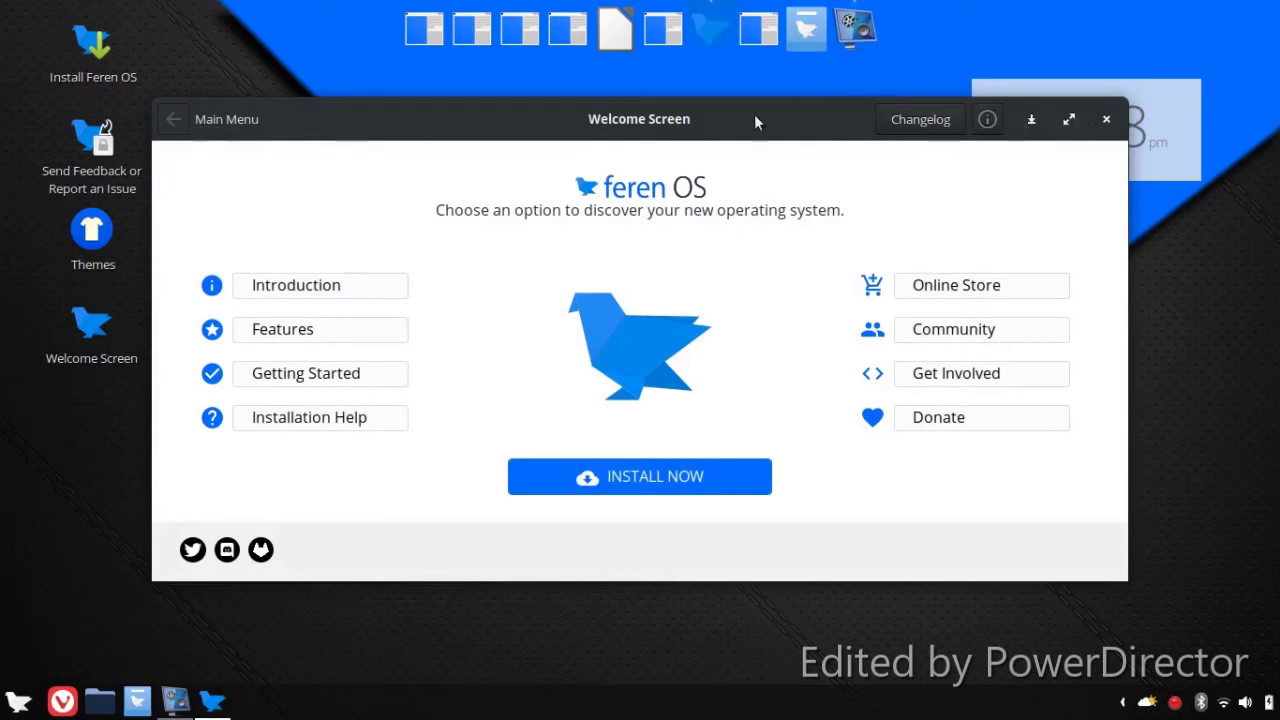
left_click(312, 295)
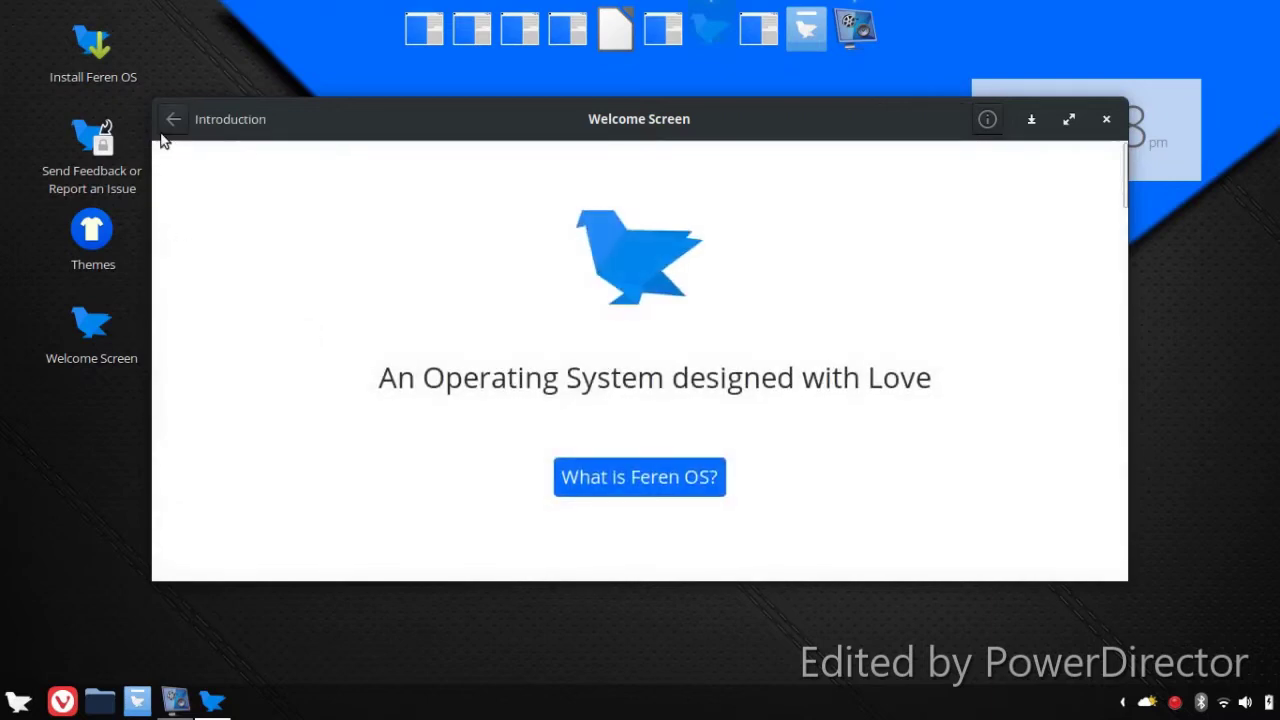
Return to the Welcome Screen's main menu and close it
left_click(163, 137)
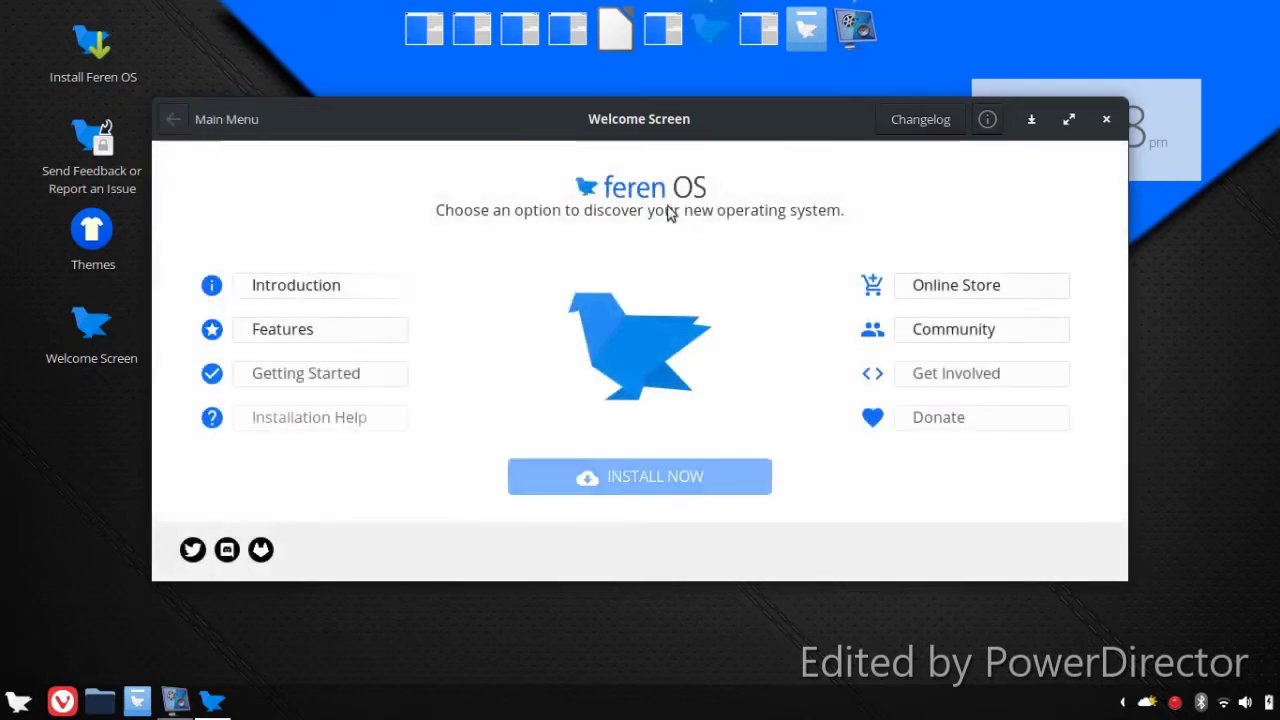
left_click(1104, 120)
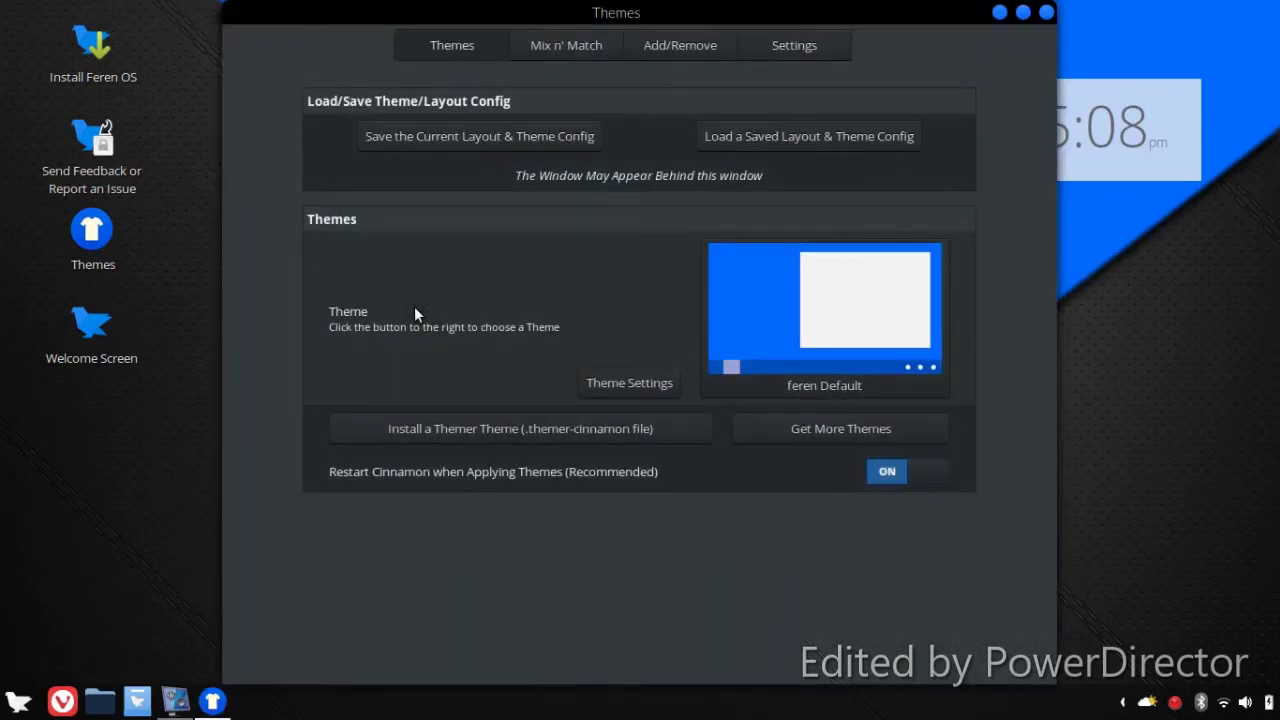
Apply the Windows Vista Layout theme and view the main menu in that layout
left_click(795, 333)
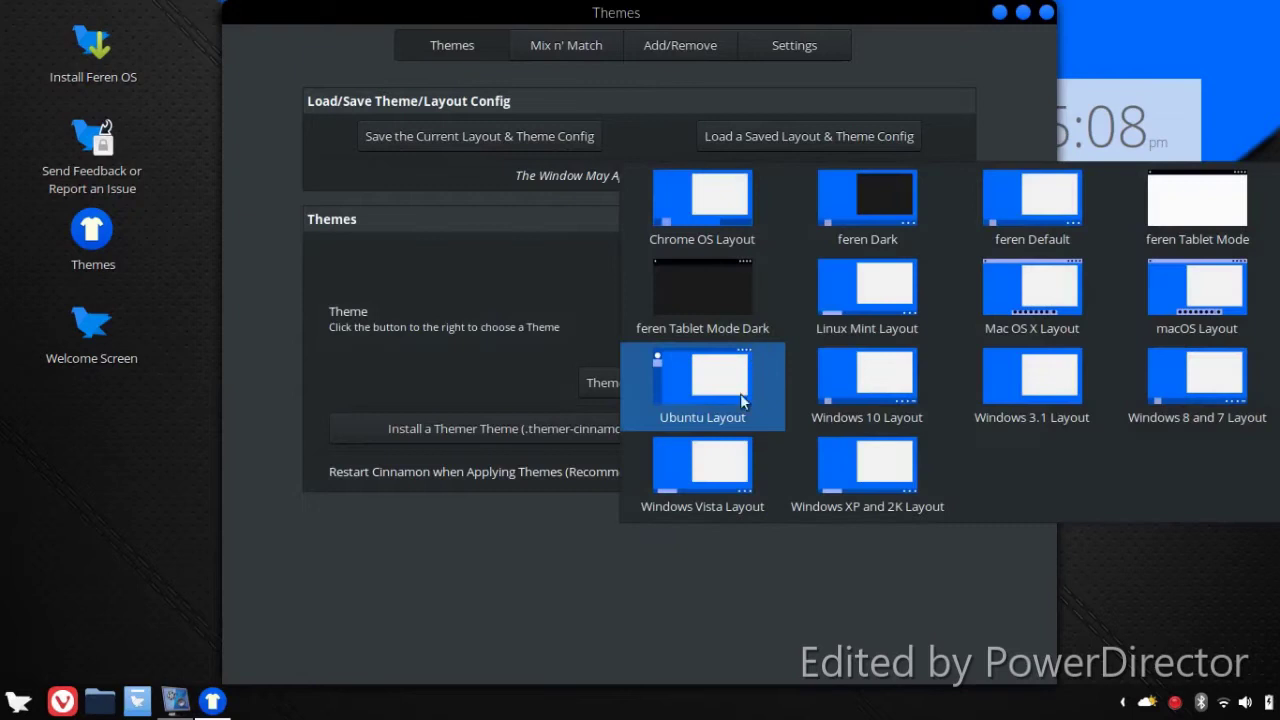
left_click(718, 484)
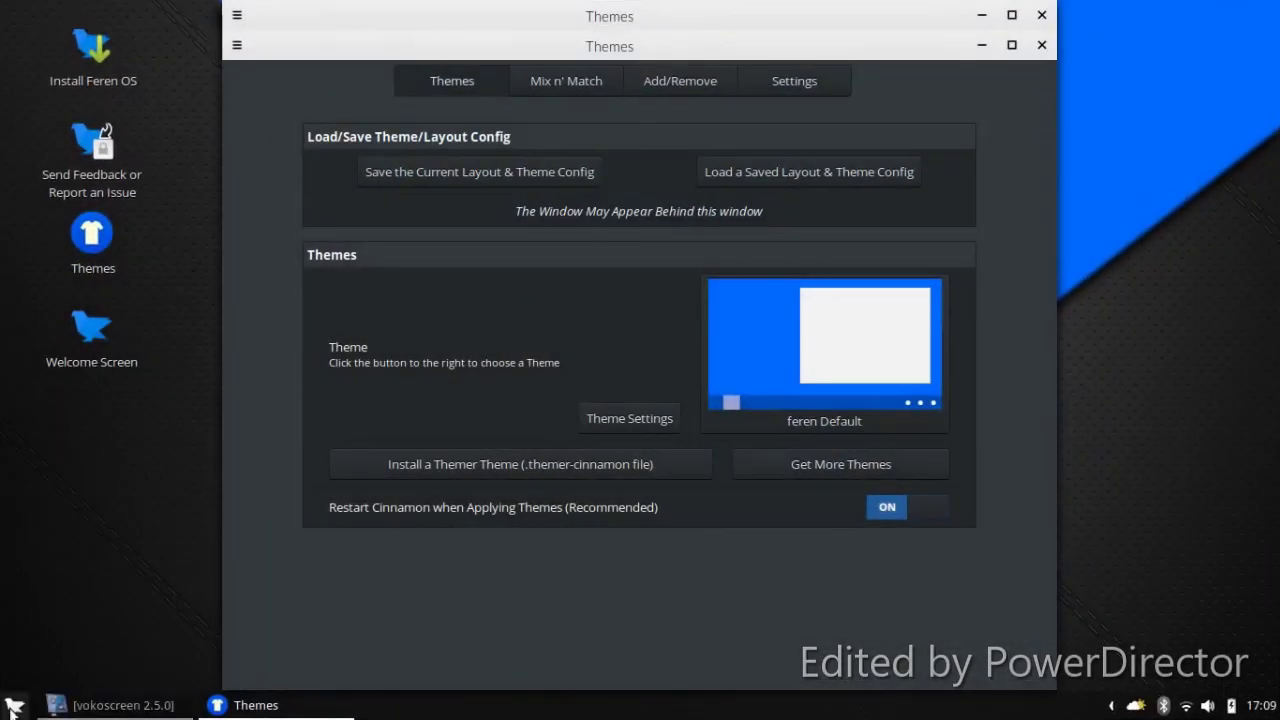
left_click(14, 706)
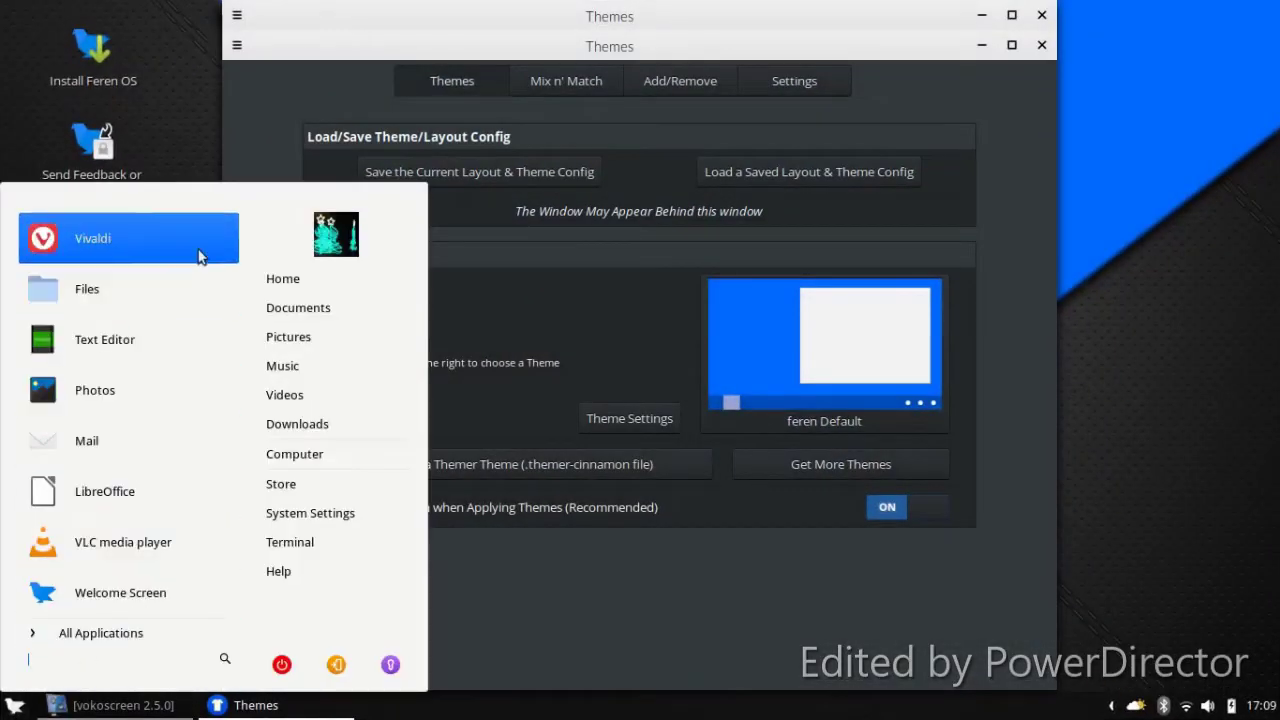
left_click(515, 605)
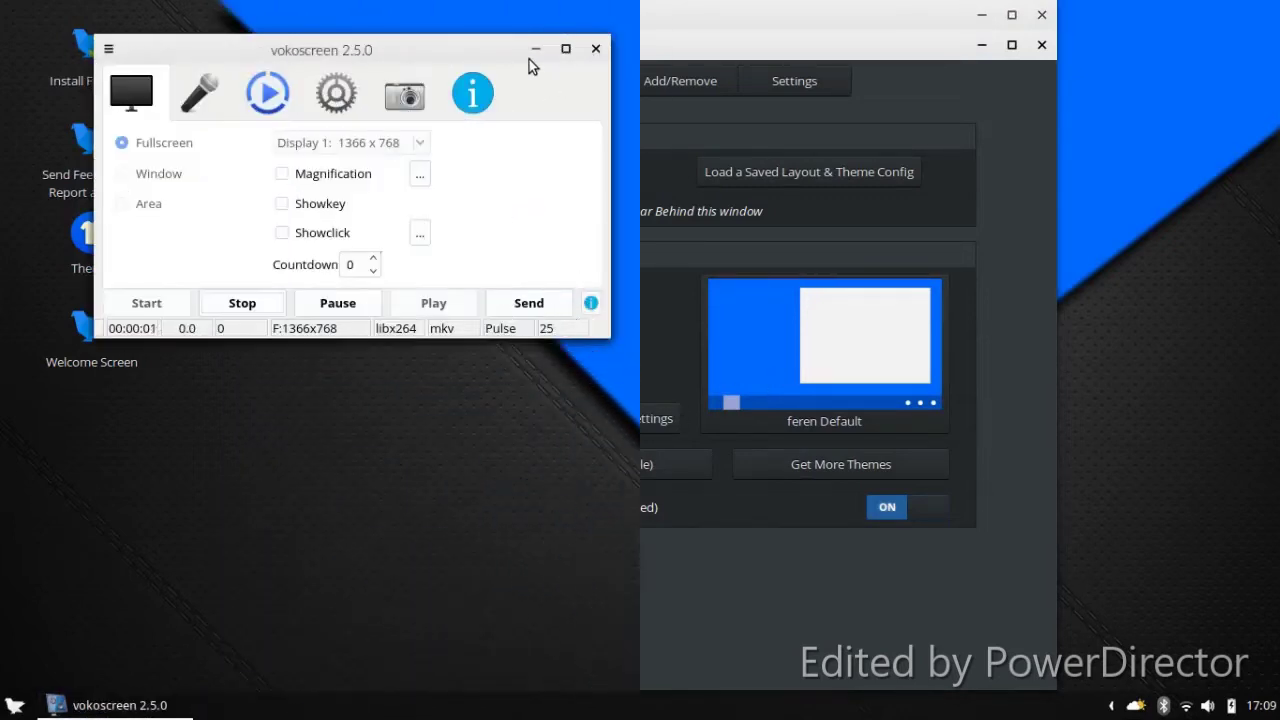
Minimize the vokoscreen window and open System Settings to look through its categories
left_click(530, 55)
left_click(15, 705)
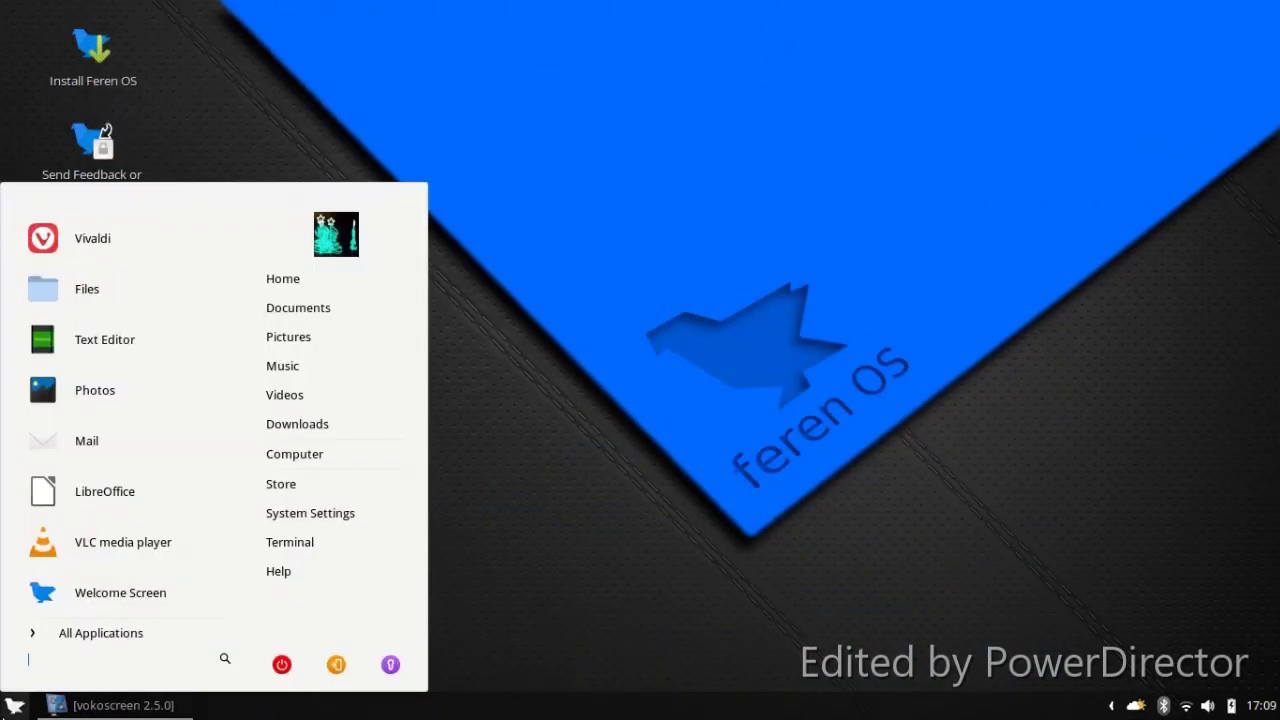
left_click(321, 512)
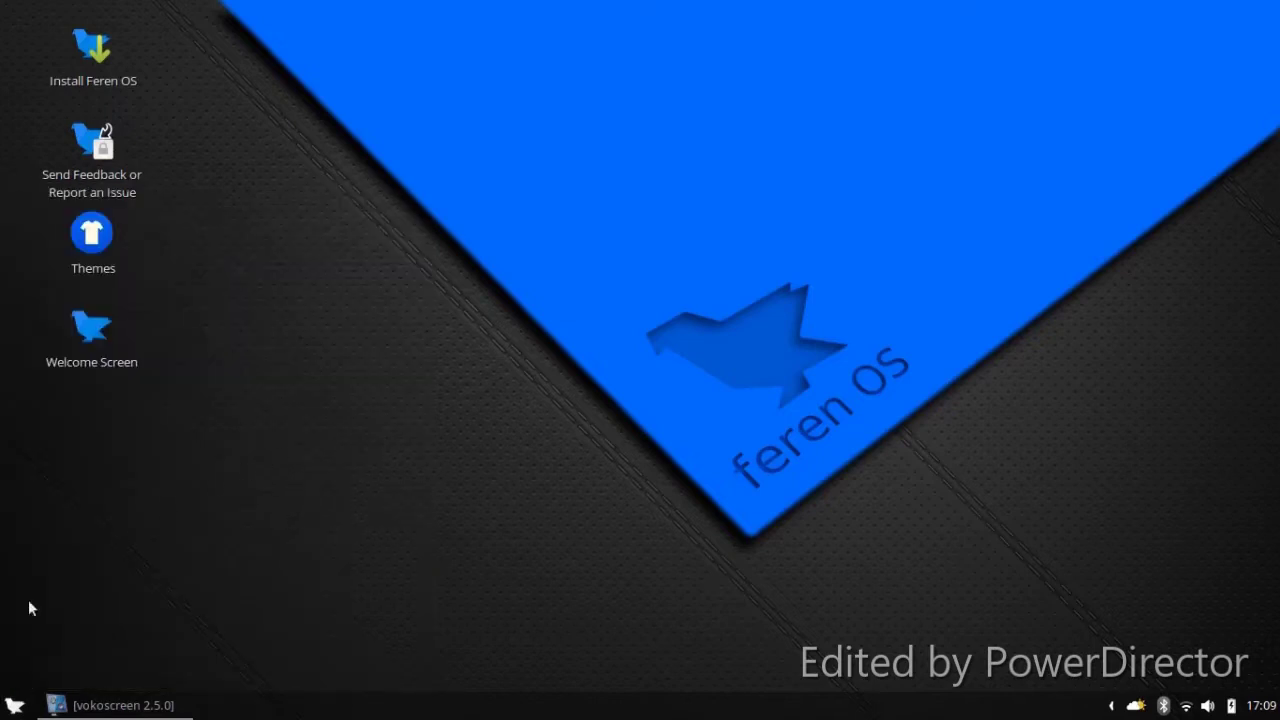
left_click(12, 706)
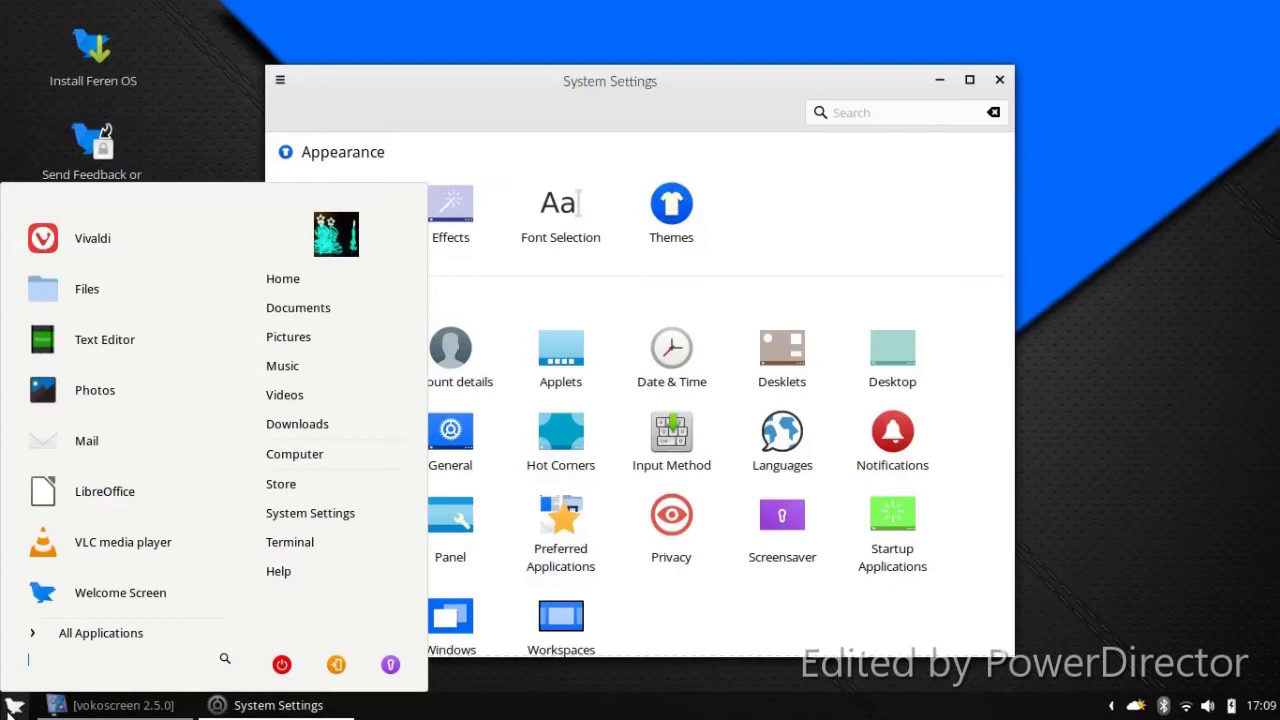
left_click(985, 182)
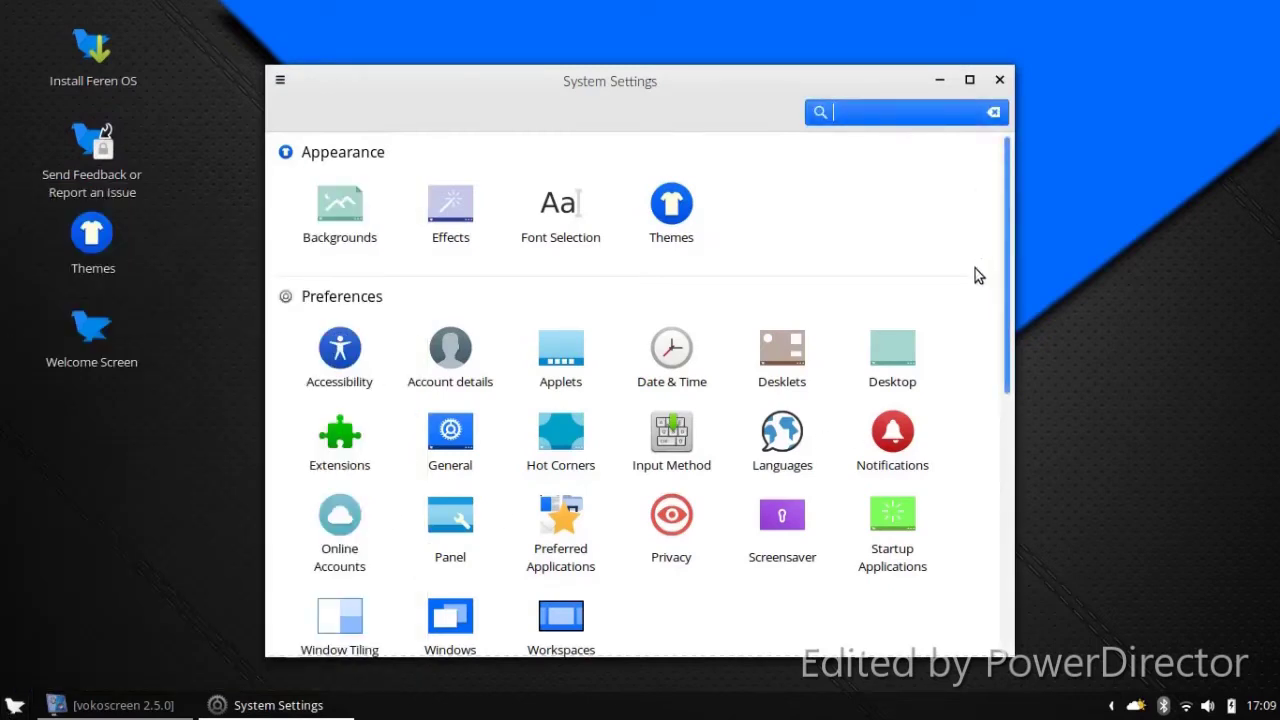
scroll(972, 280, "down", 2)
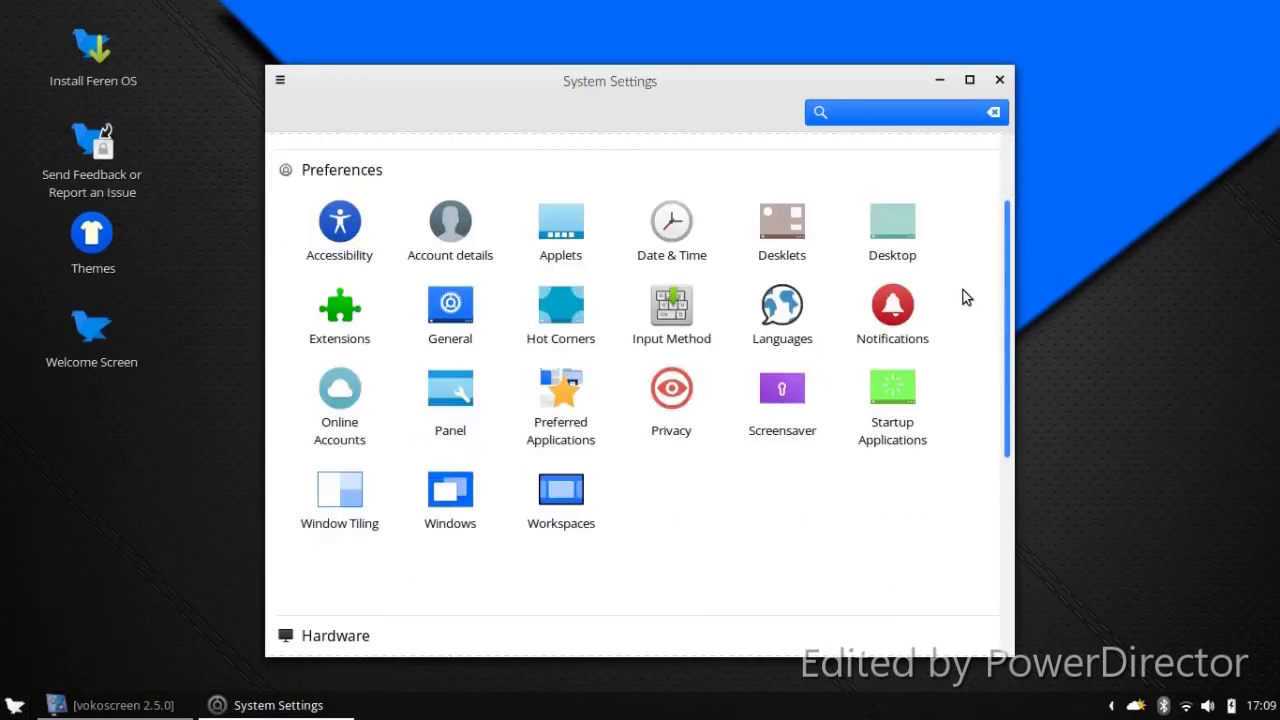
In the Workspaces settings, enable primary-monitor-only workspaces, the Expo grid view and inverted arrow key directions, and minimize and restore the window
left_click(552, 510)
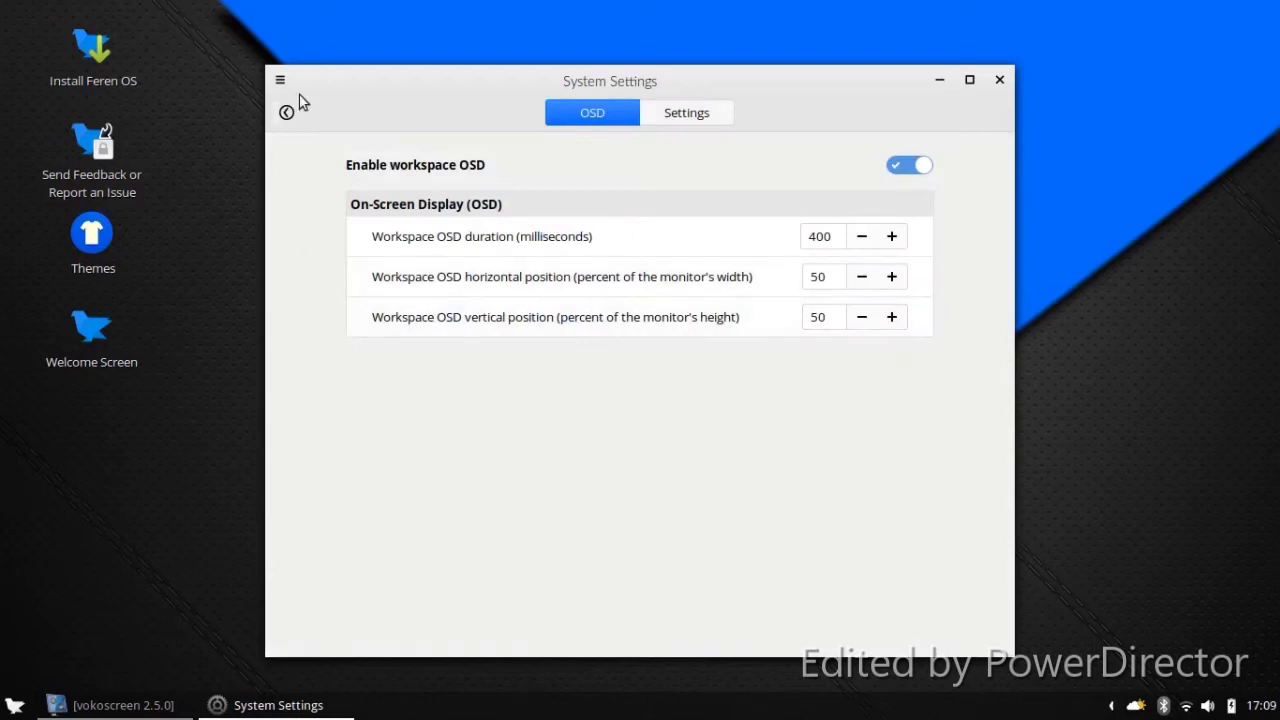
left_click(674, 113)
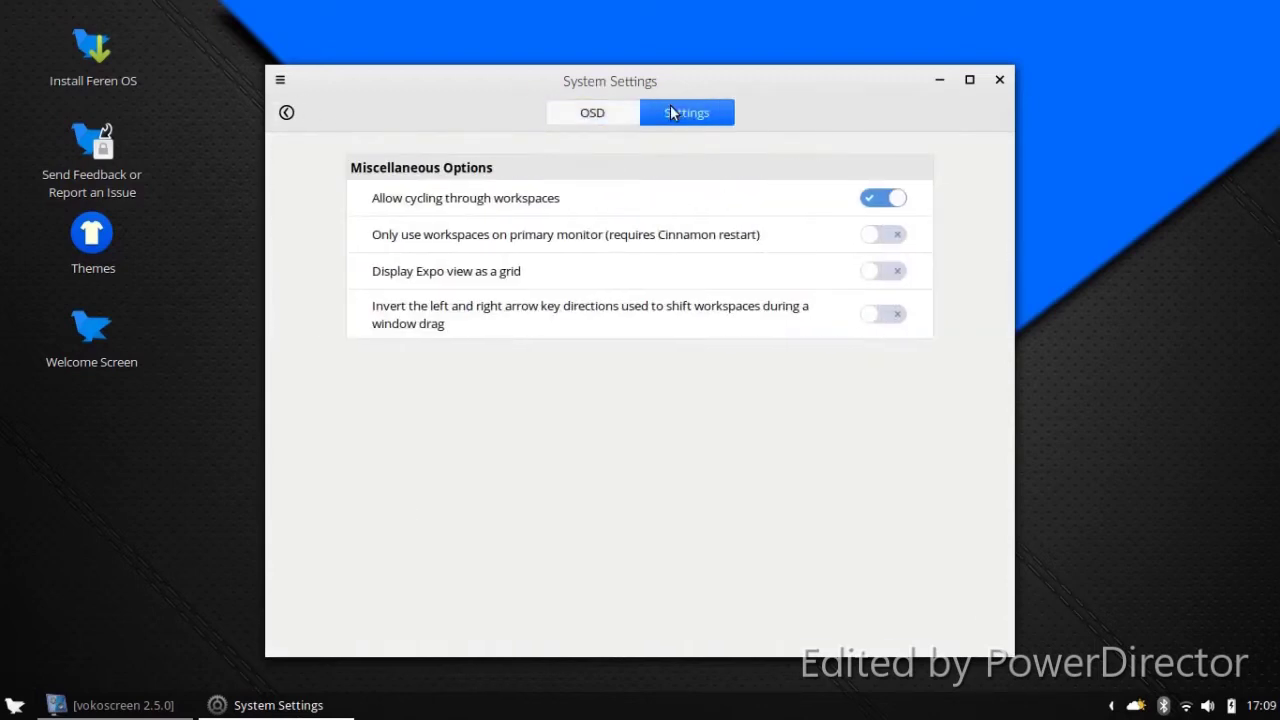
left_click(884, 234)
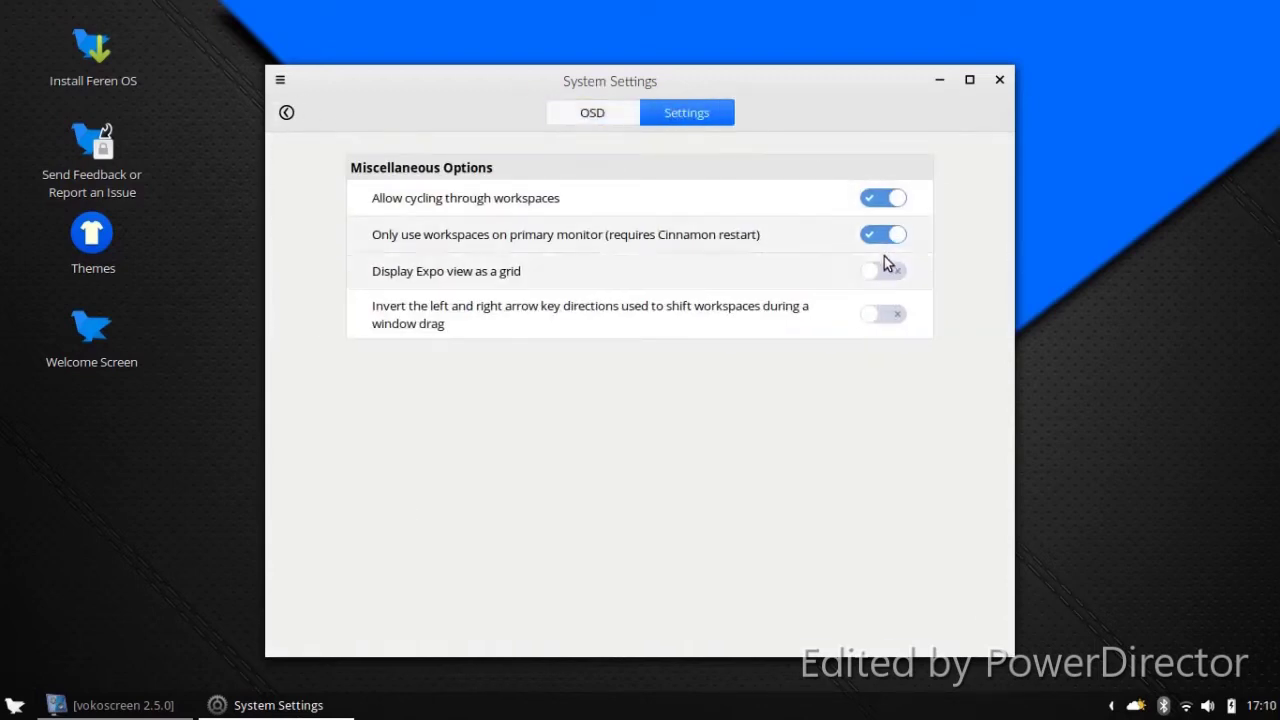
left_click(884, 271)
left_click(883, 314)
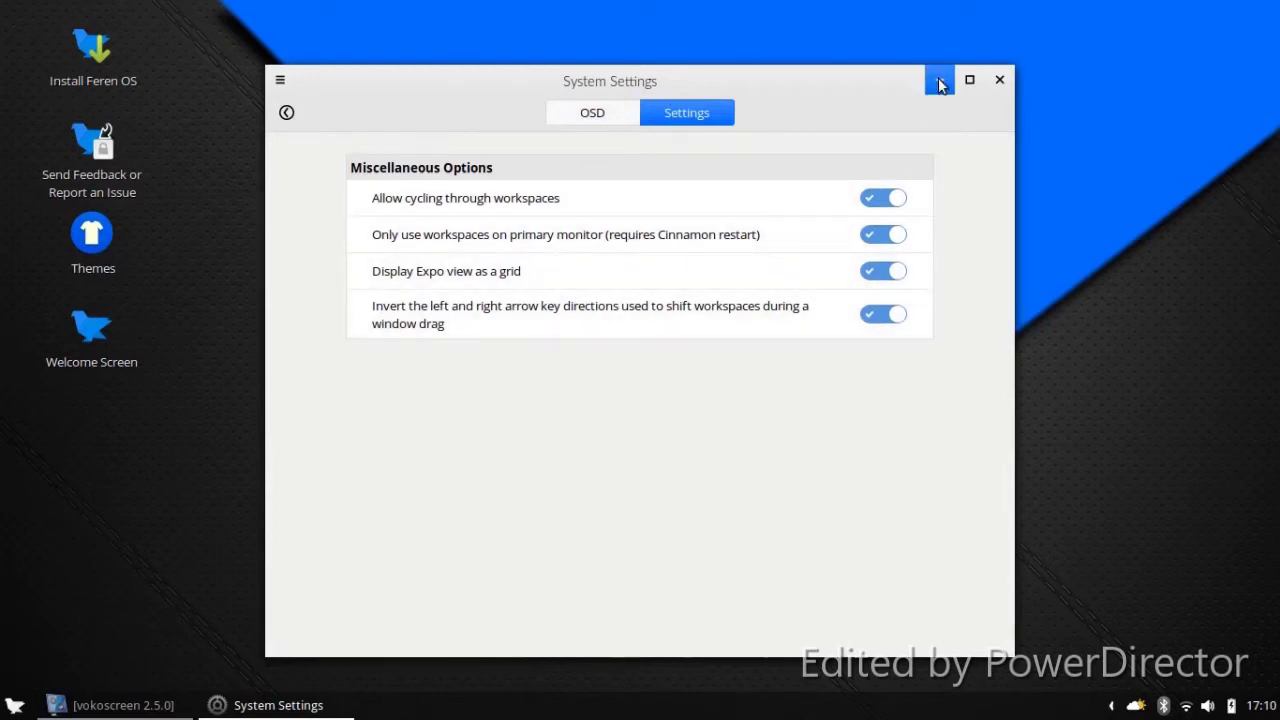
left_click(939, 80)
left_click(314, 702)
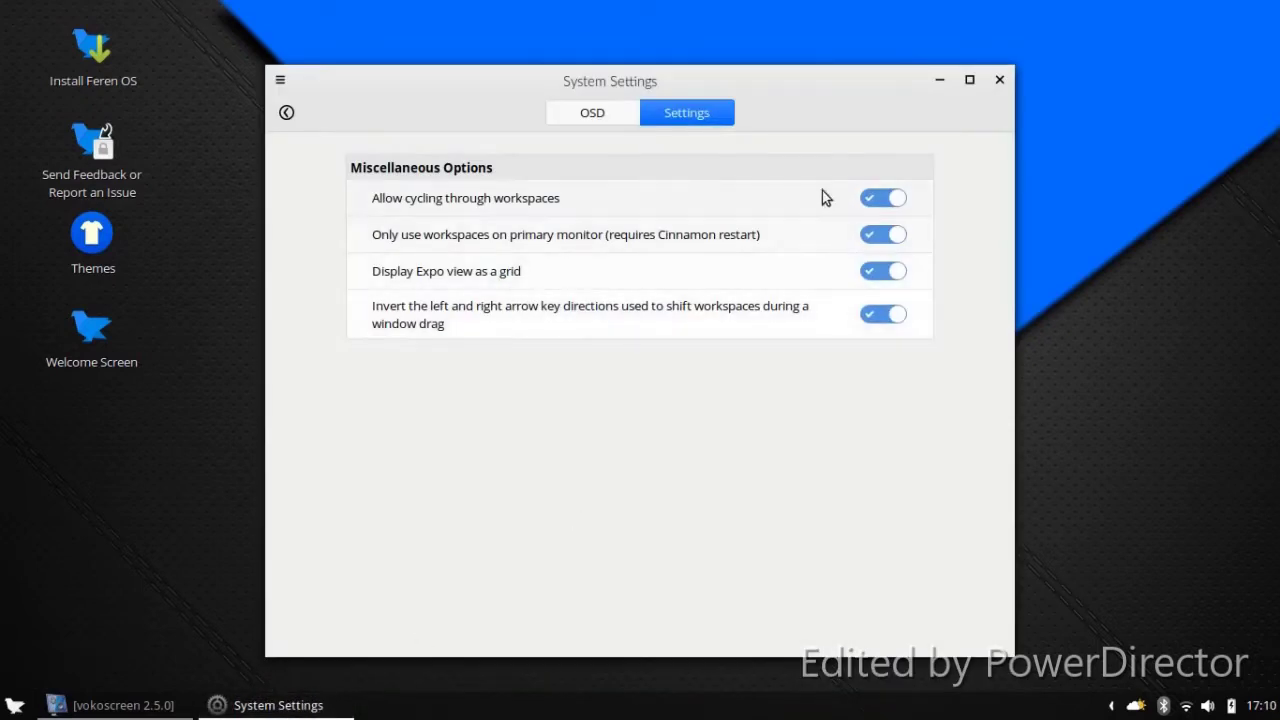
Open the Terminal, turn off transparency from the system theme in its profile's color preferences, and close the Terminal
left_click(14, 705)
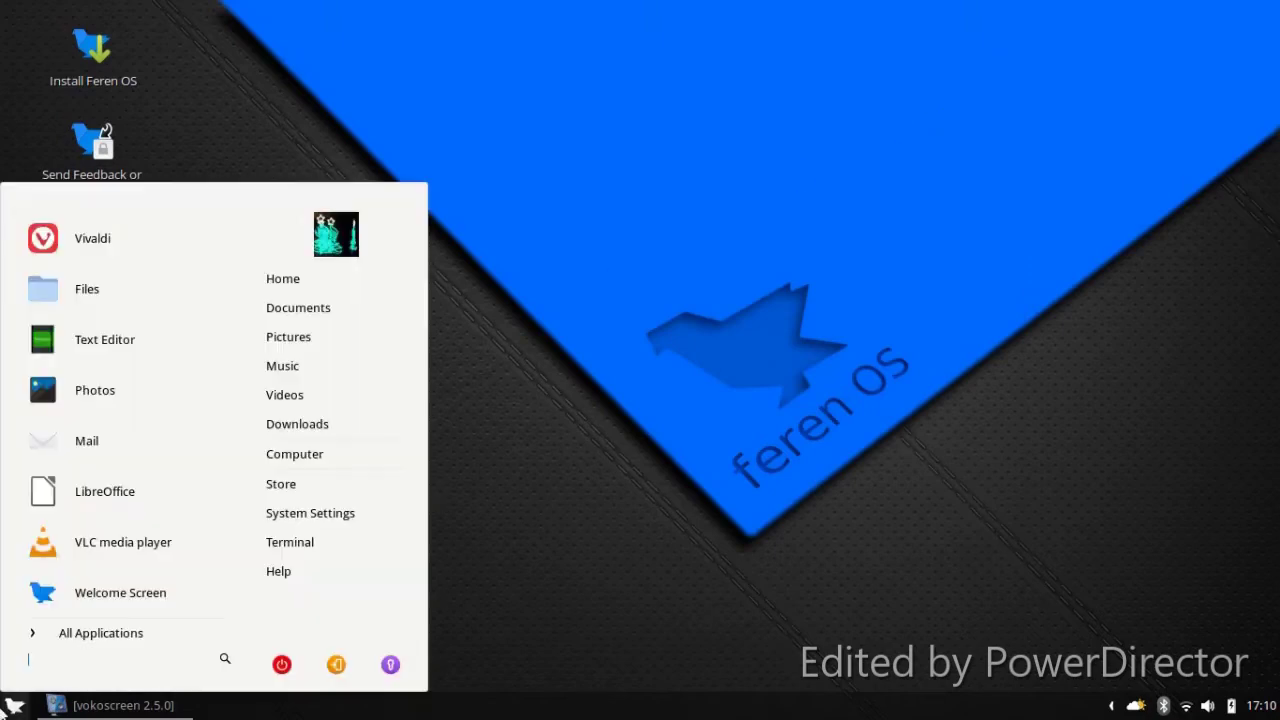
left_click(306, 550)
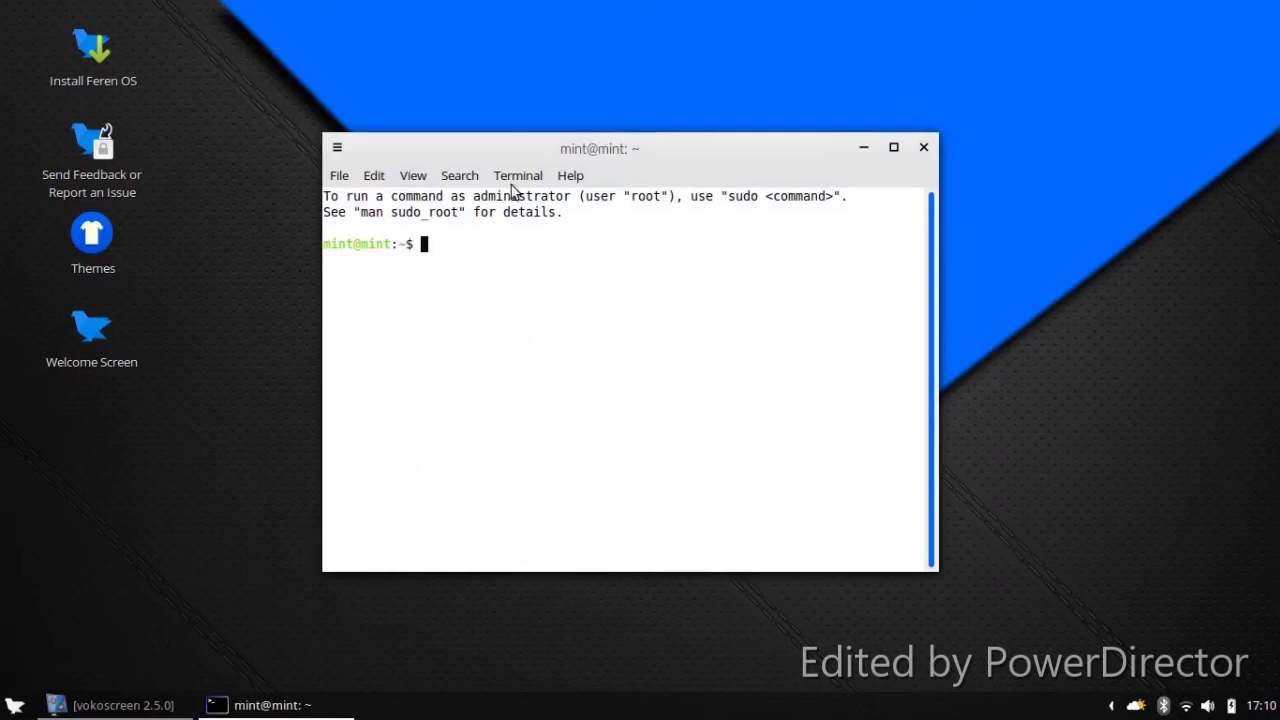
left_click(513, 180)
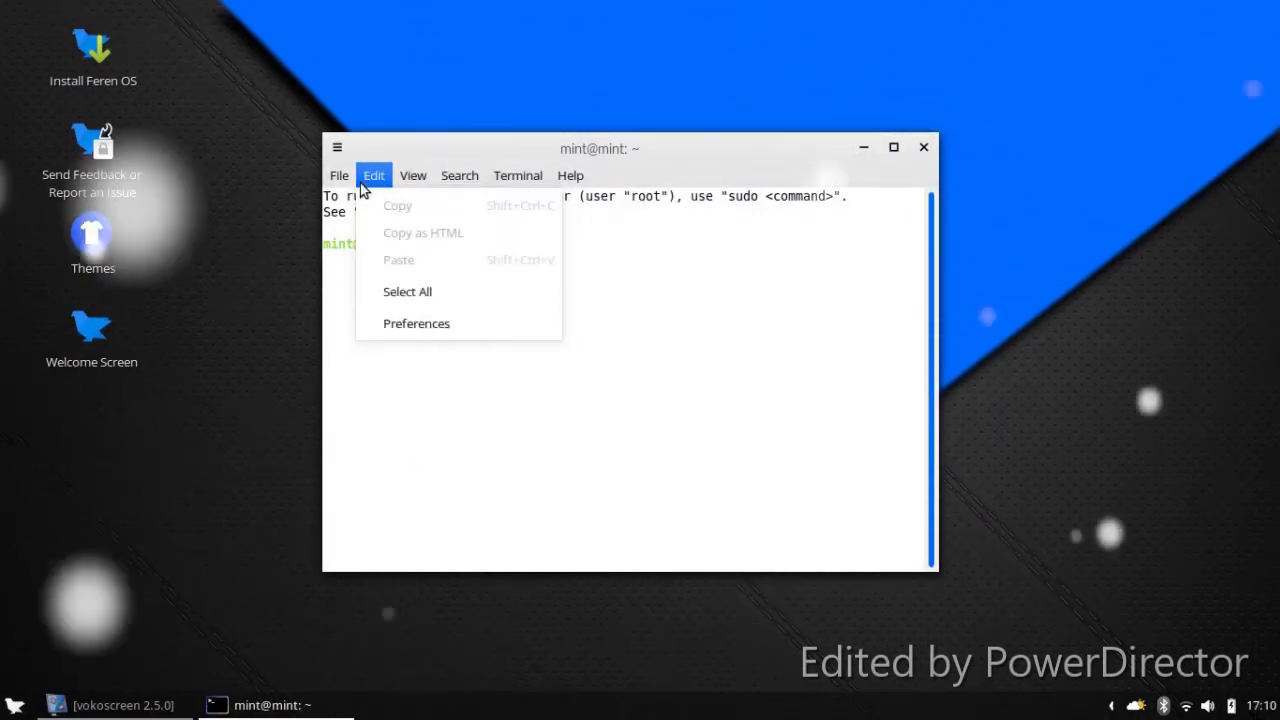
left_click(417, 335)
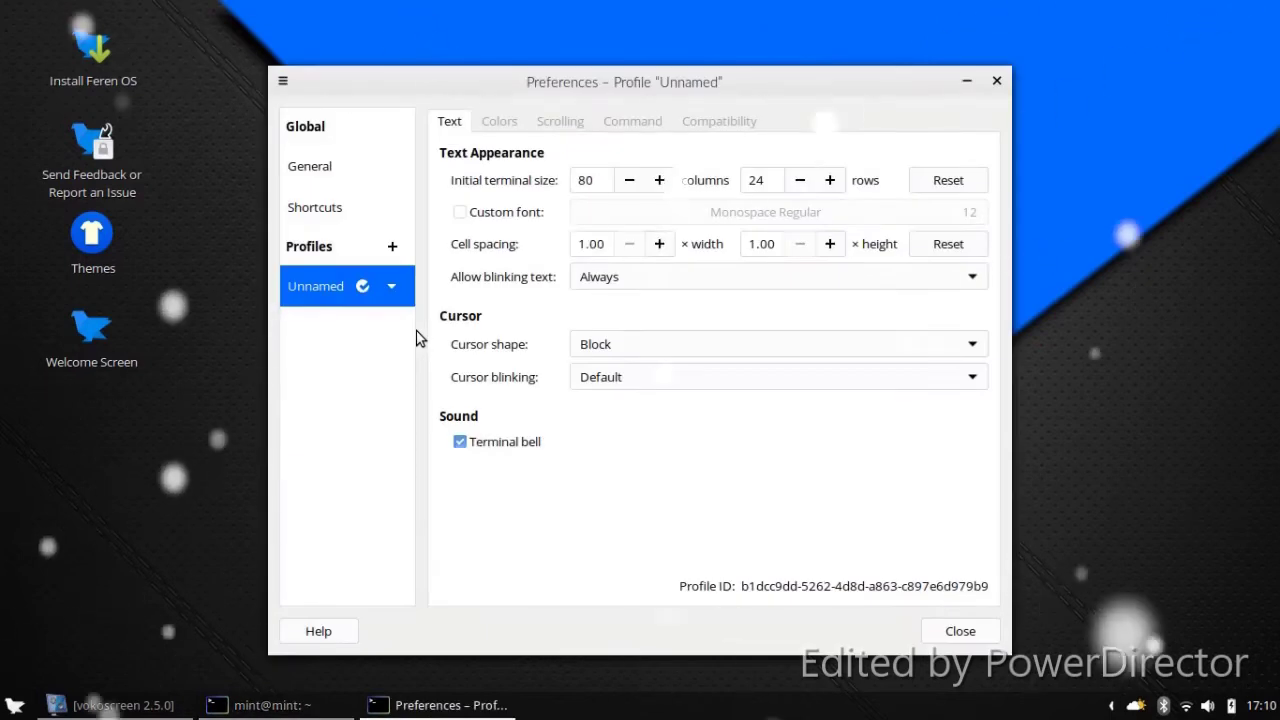
left_click(515, 123)
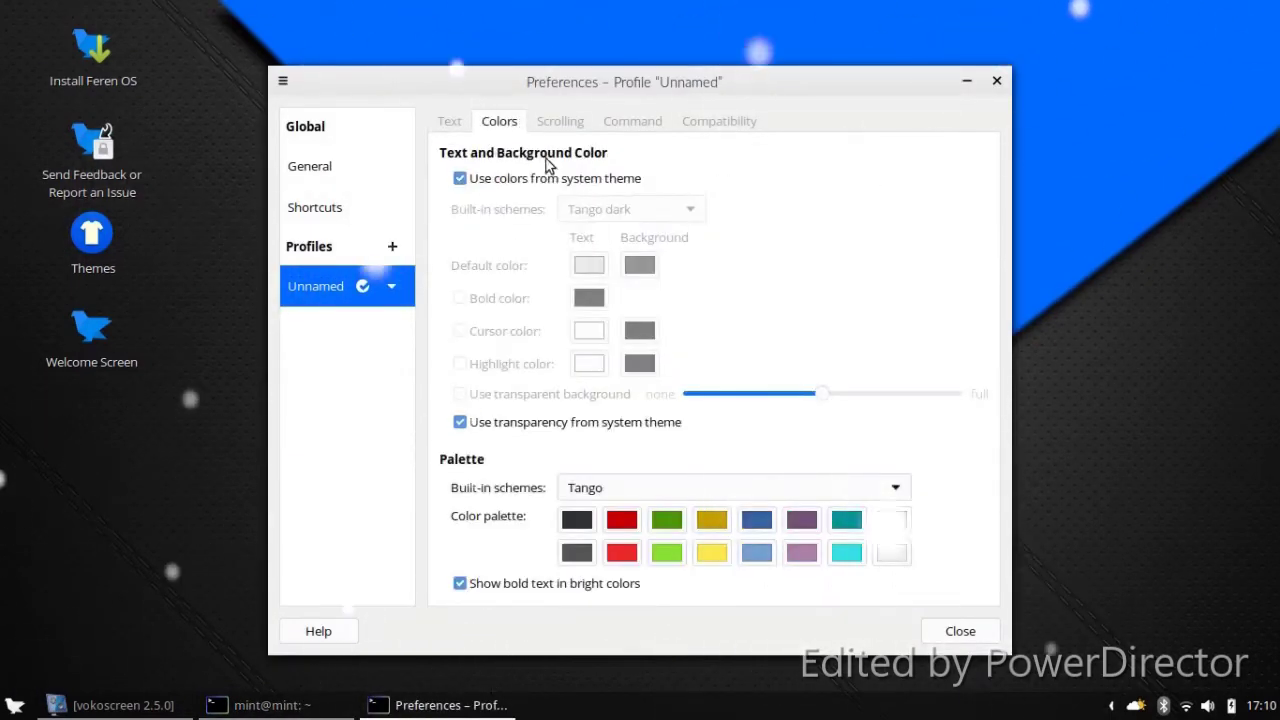
left_click(459, 422)
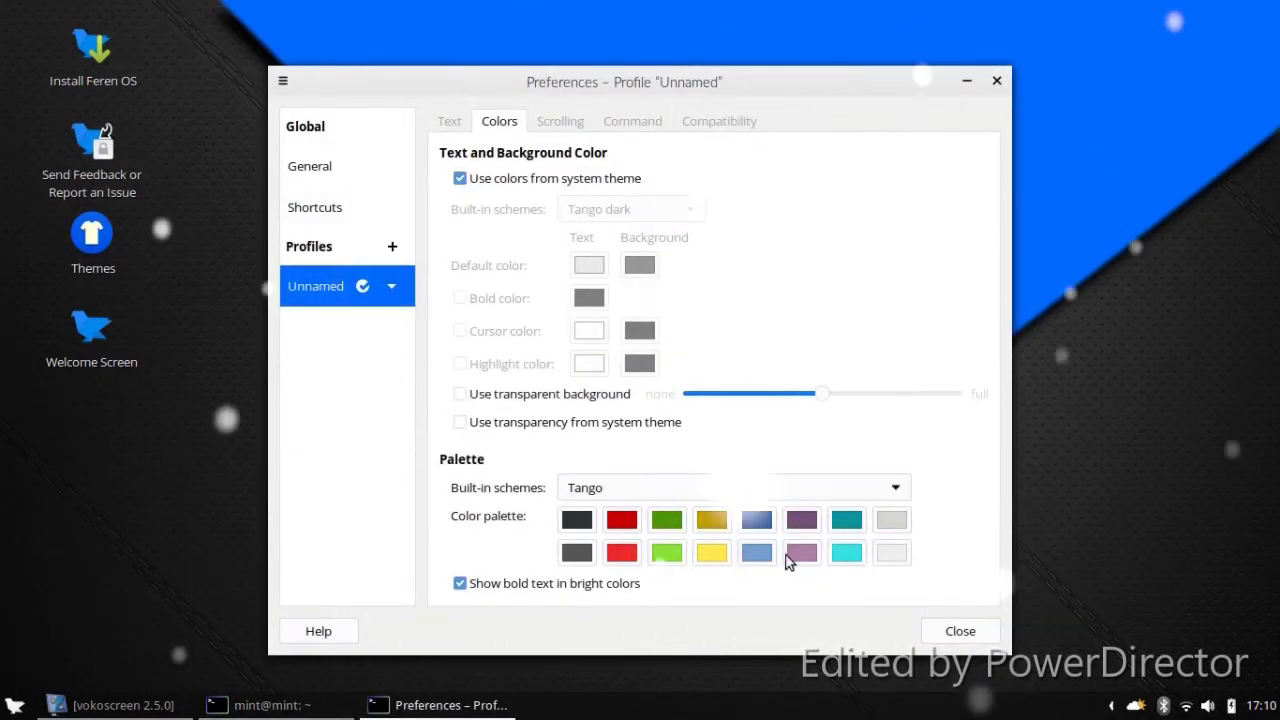
left_click(952, 628)
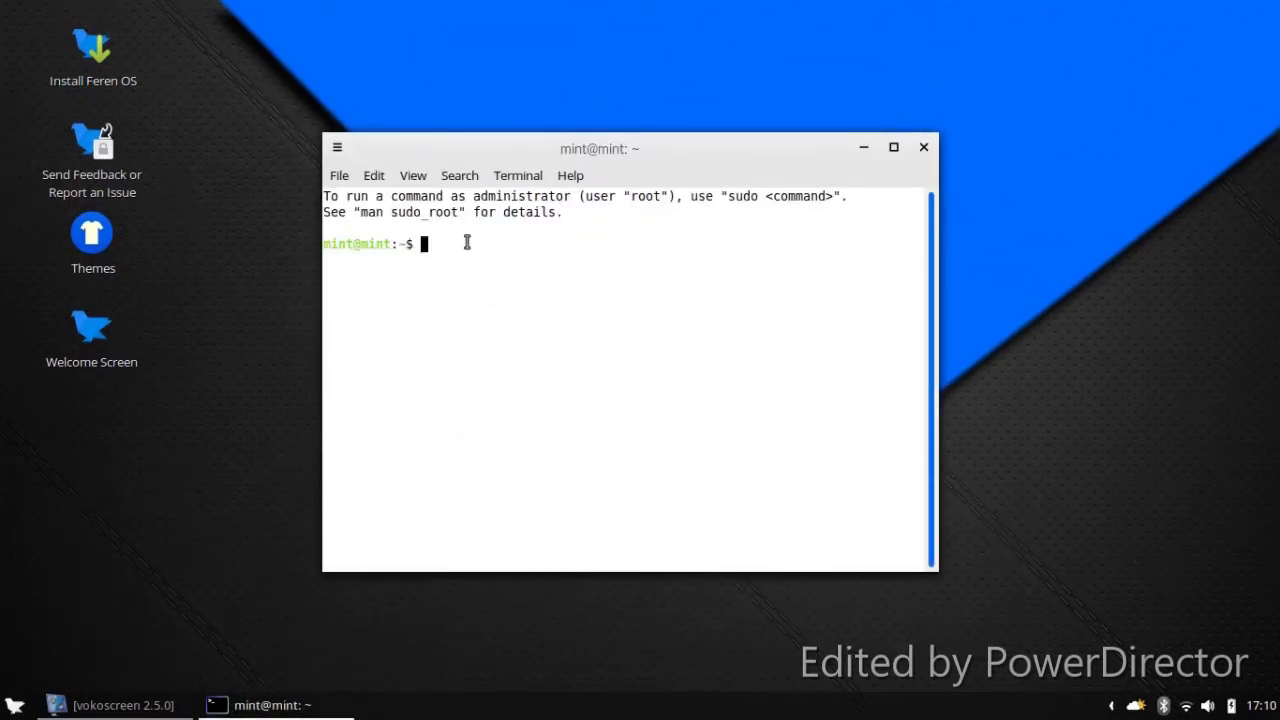
left_click(924, 147)
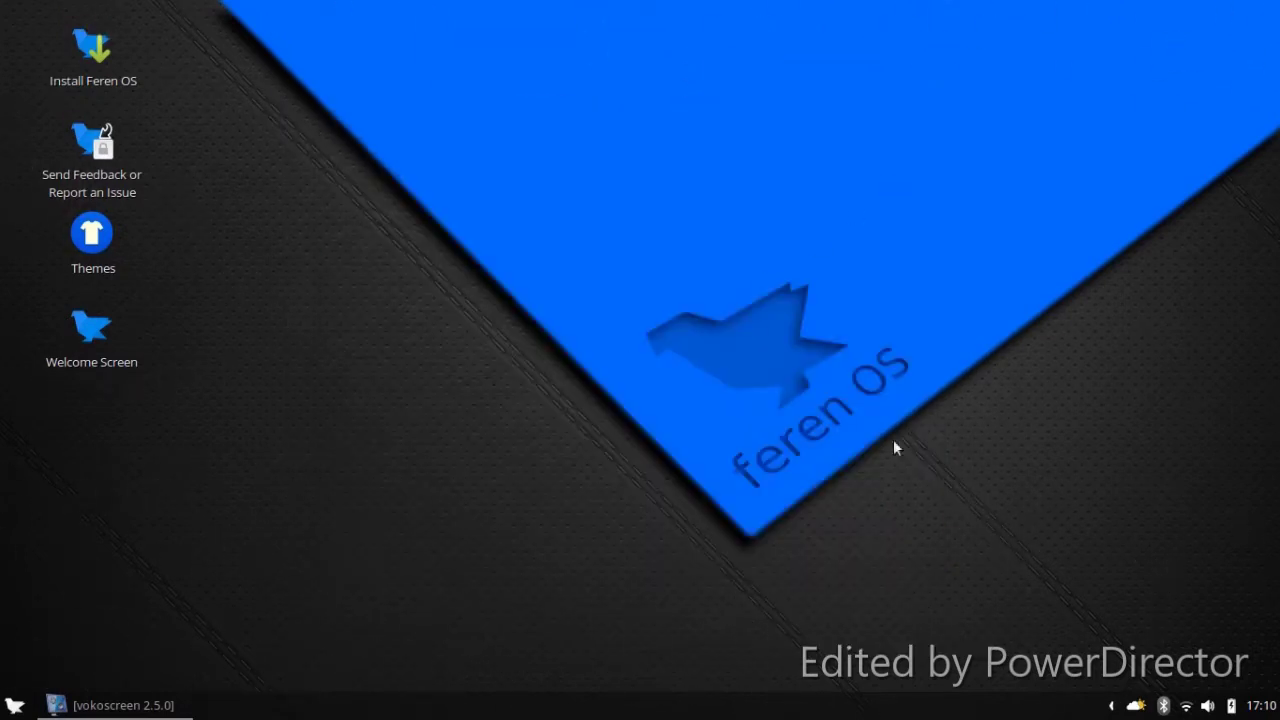
Check the calendar, the other system tray indicators and the weather forecast
left_click(1259, 710)
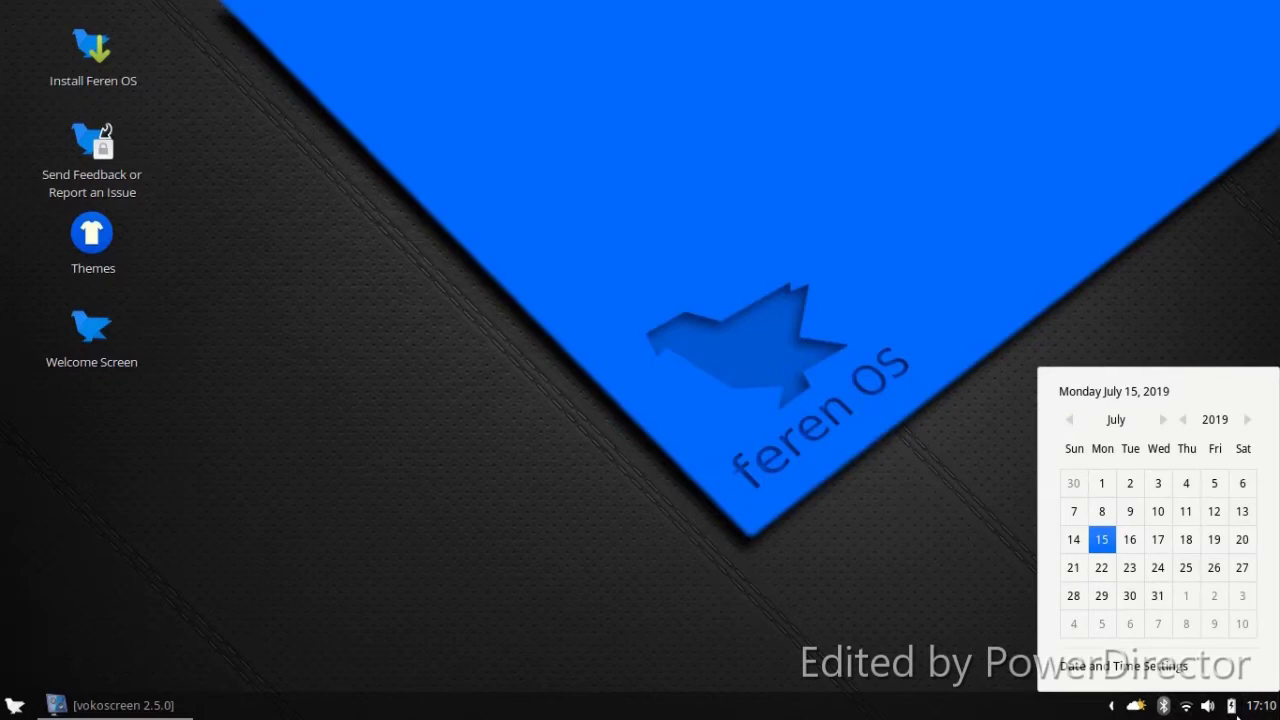
left_click(1231, 708)
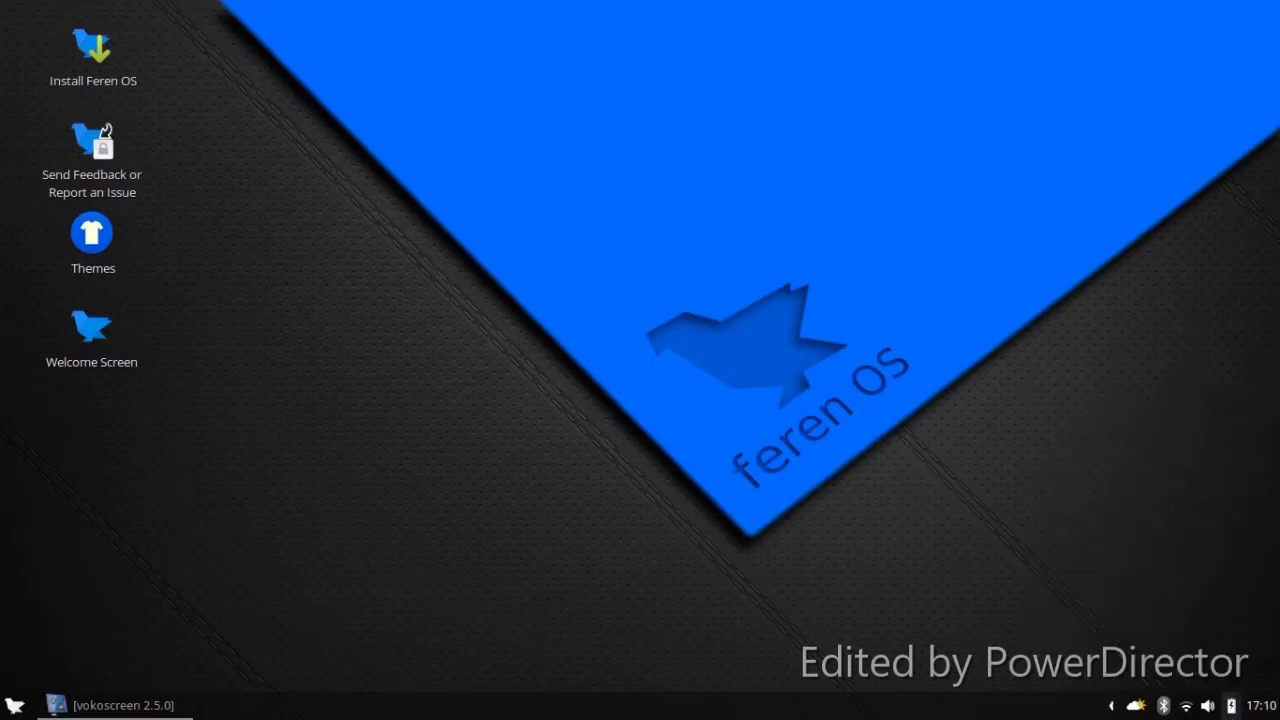
left_click(1208, 706)
left_click(1183, 712)
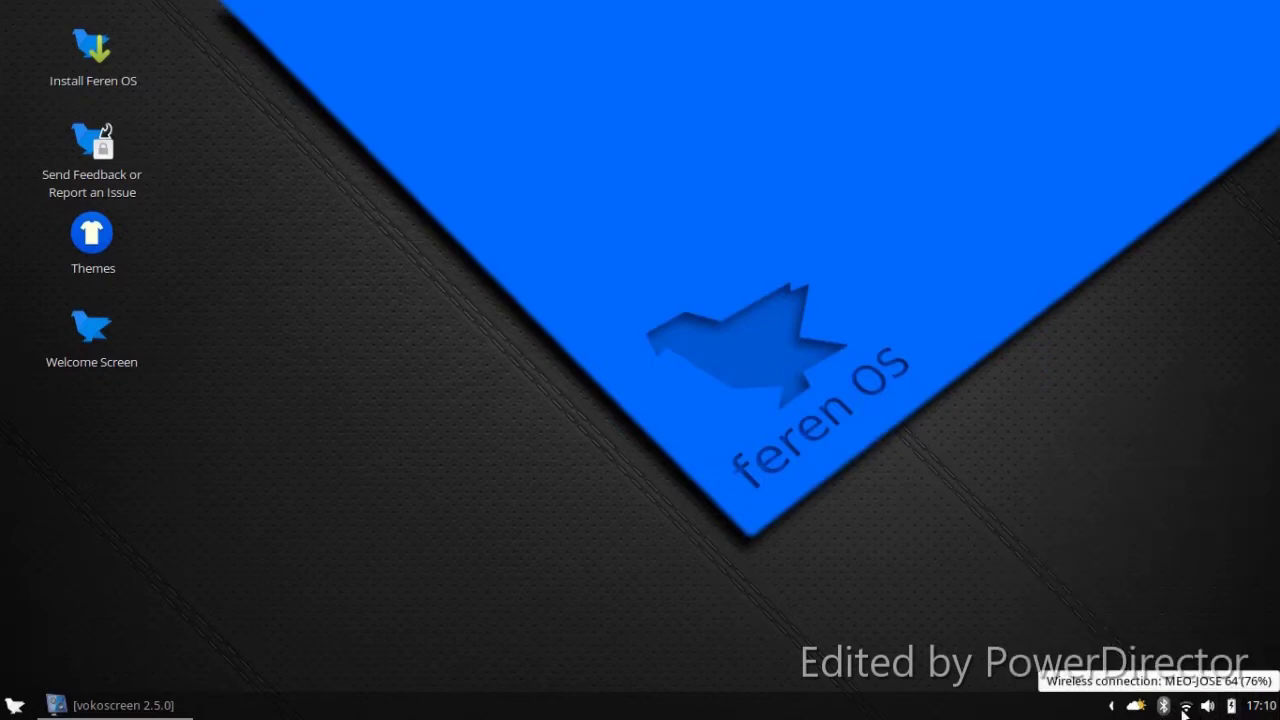
left_click(1134, 707)
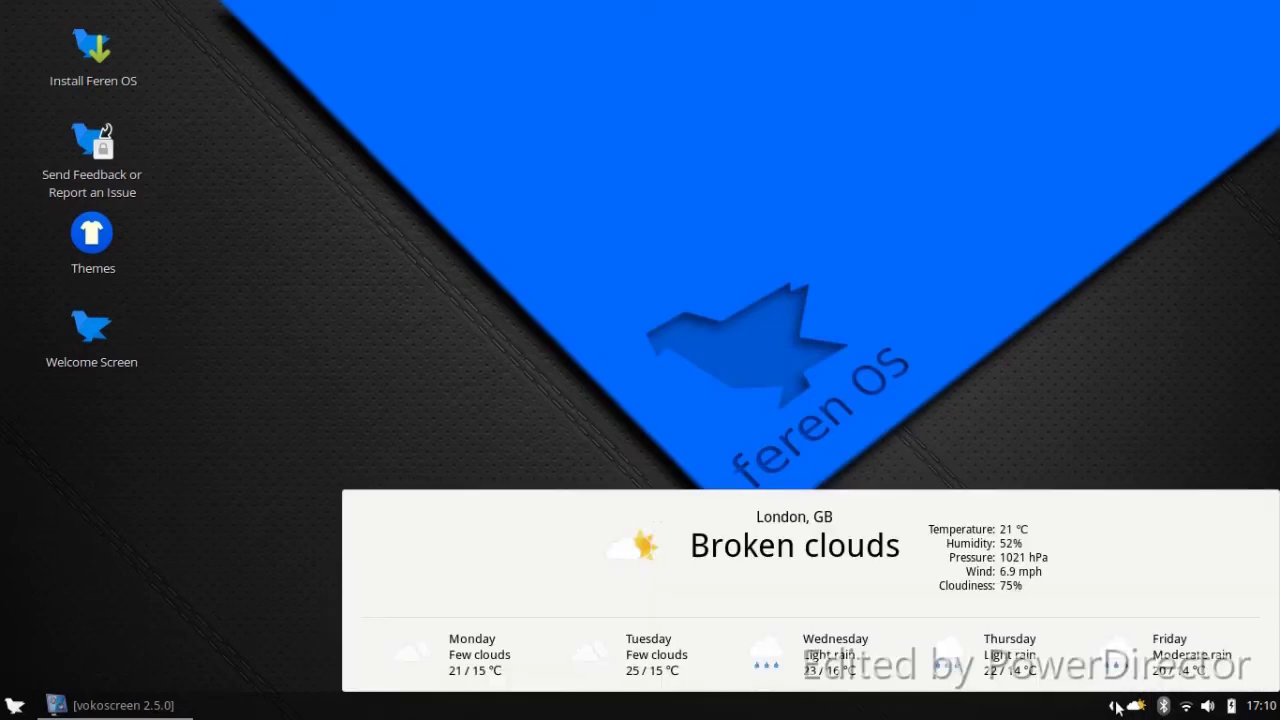
left_click(796, 386)
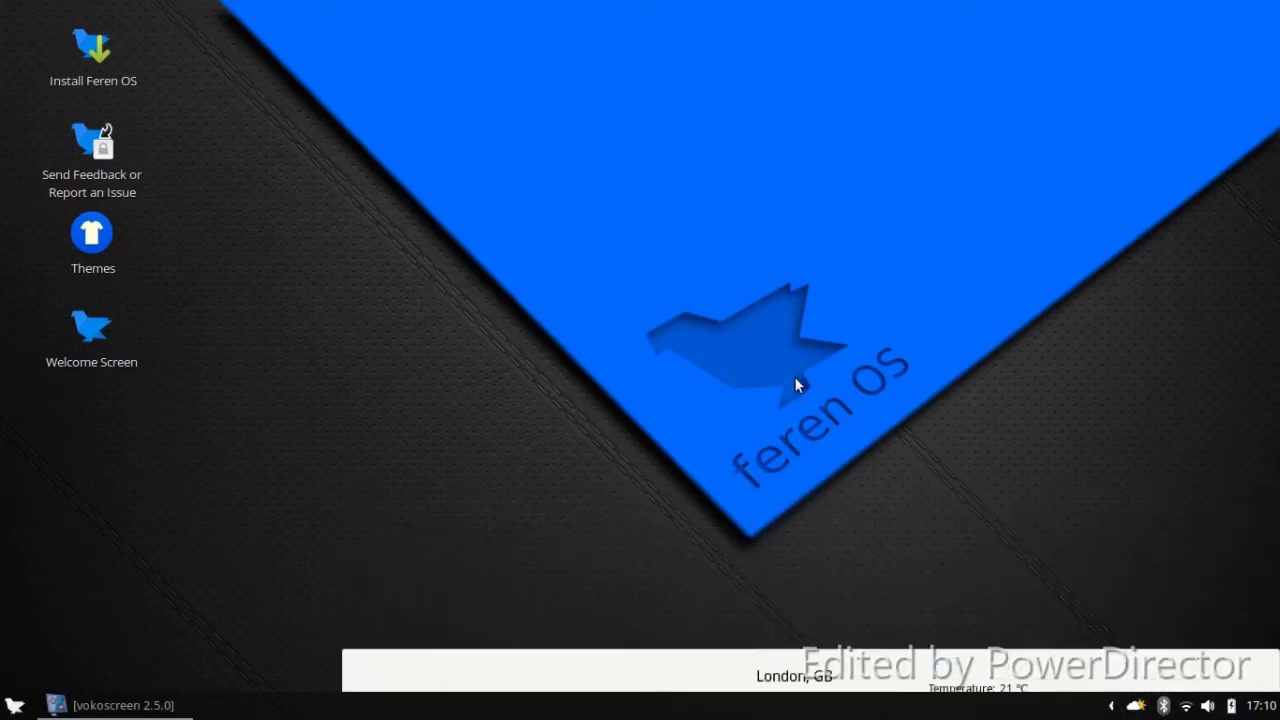
Browse the main menu's application categories and launch Vivaldi from the Internet category
left_click(12, 708)
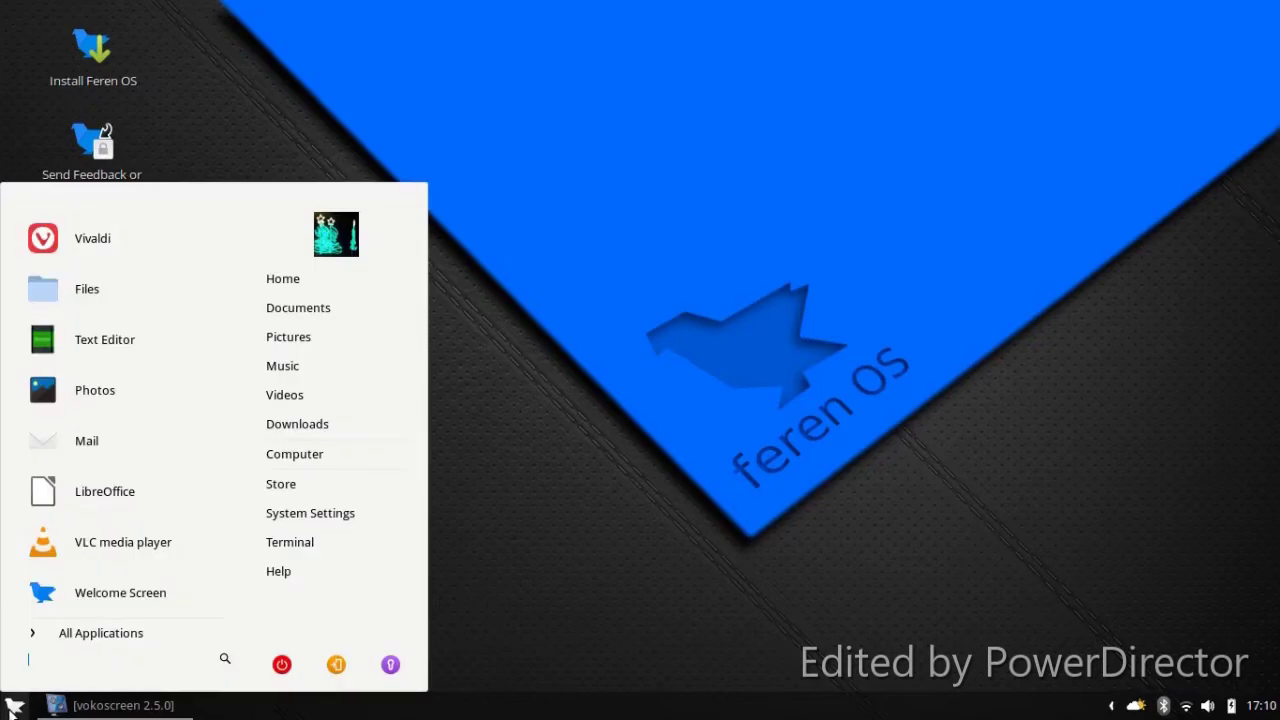
left_click(65, 636)
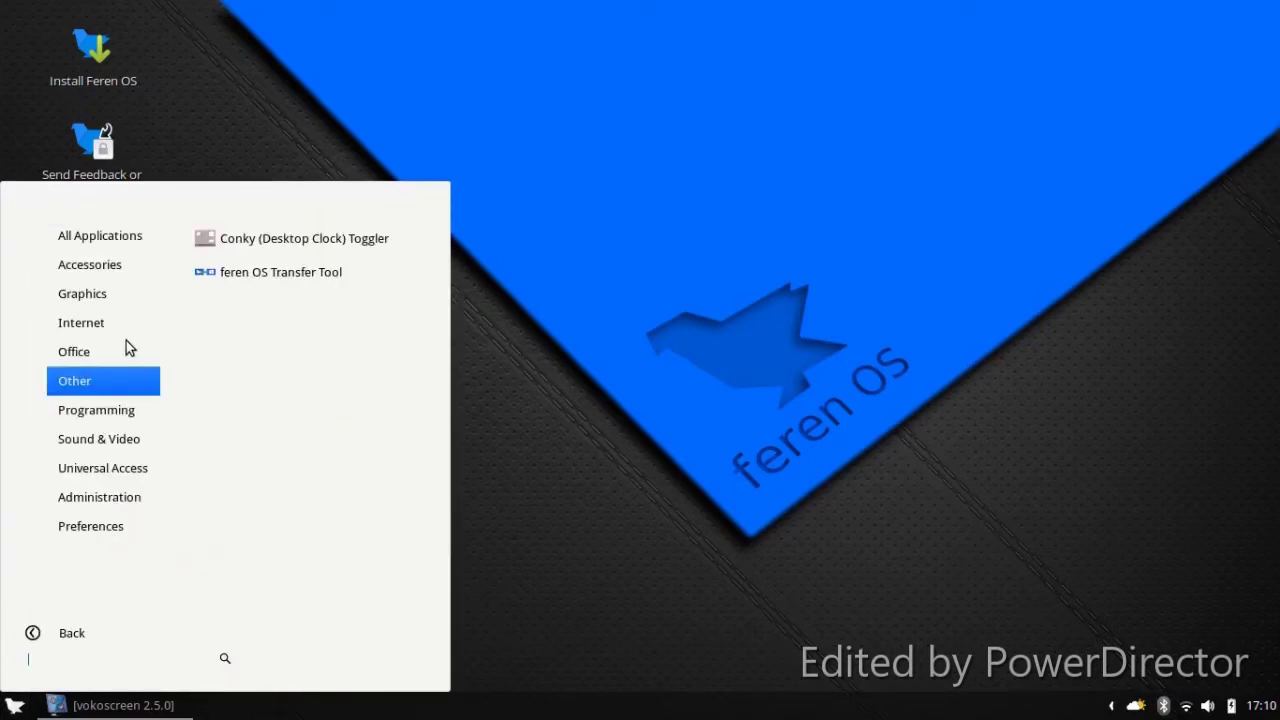
mouse_move(91, 318)
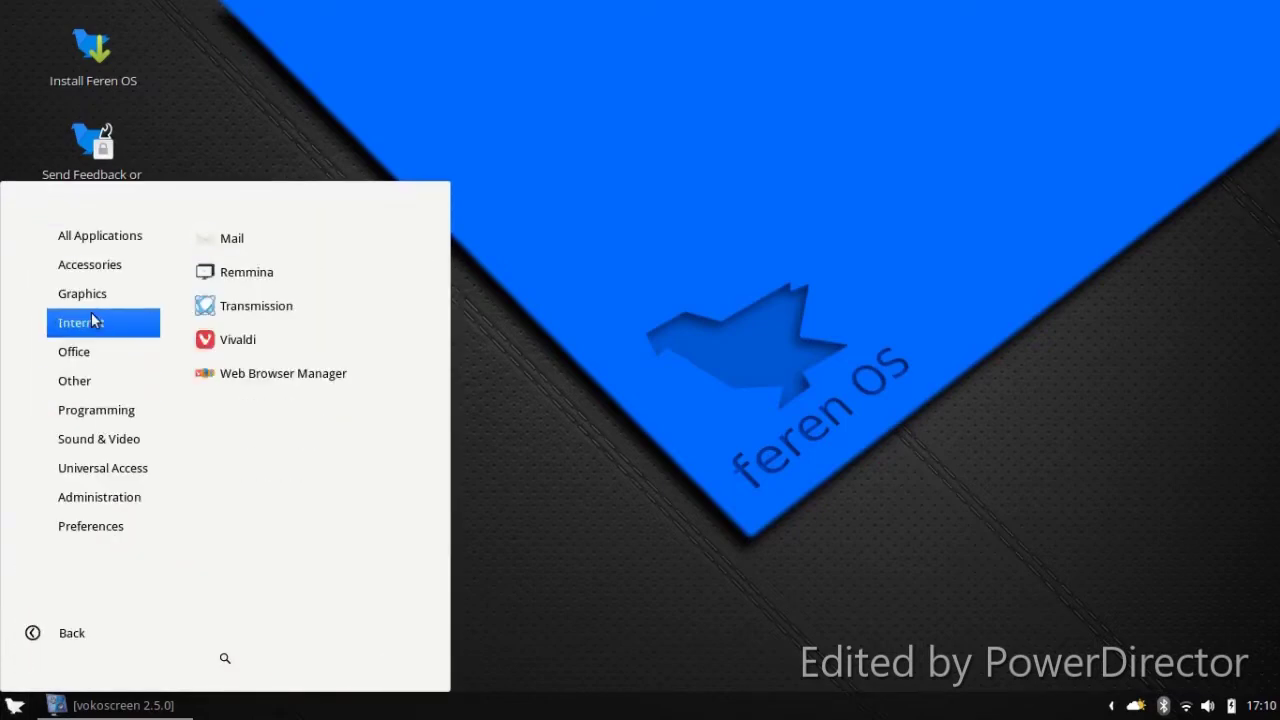
left_click(256, 350)
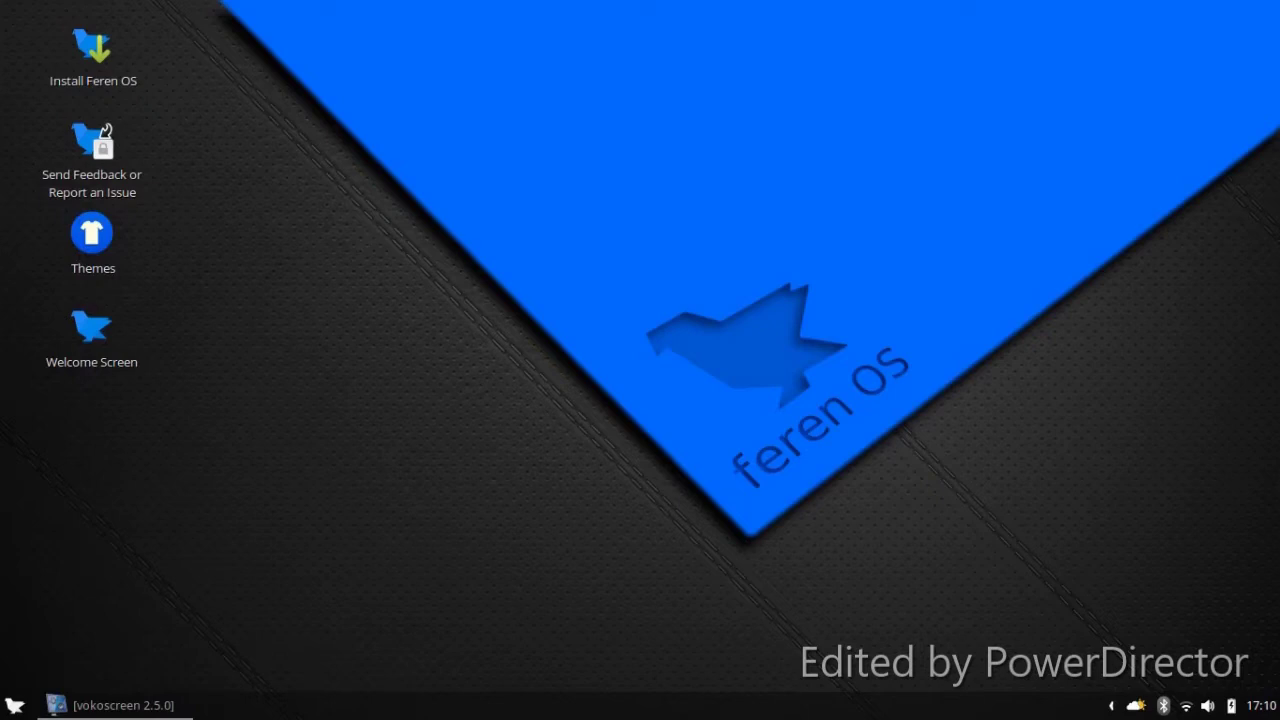
Minimize the vokoscreen window so that the Themes window is unobstructed
left_click(110, 705)
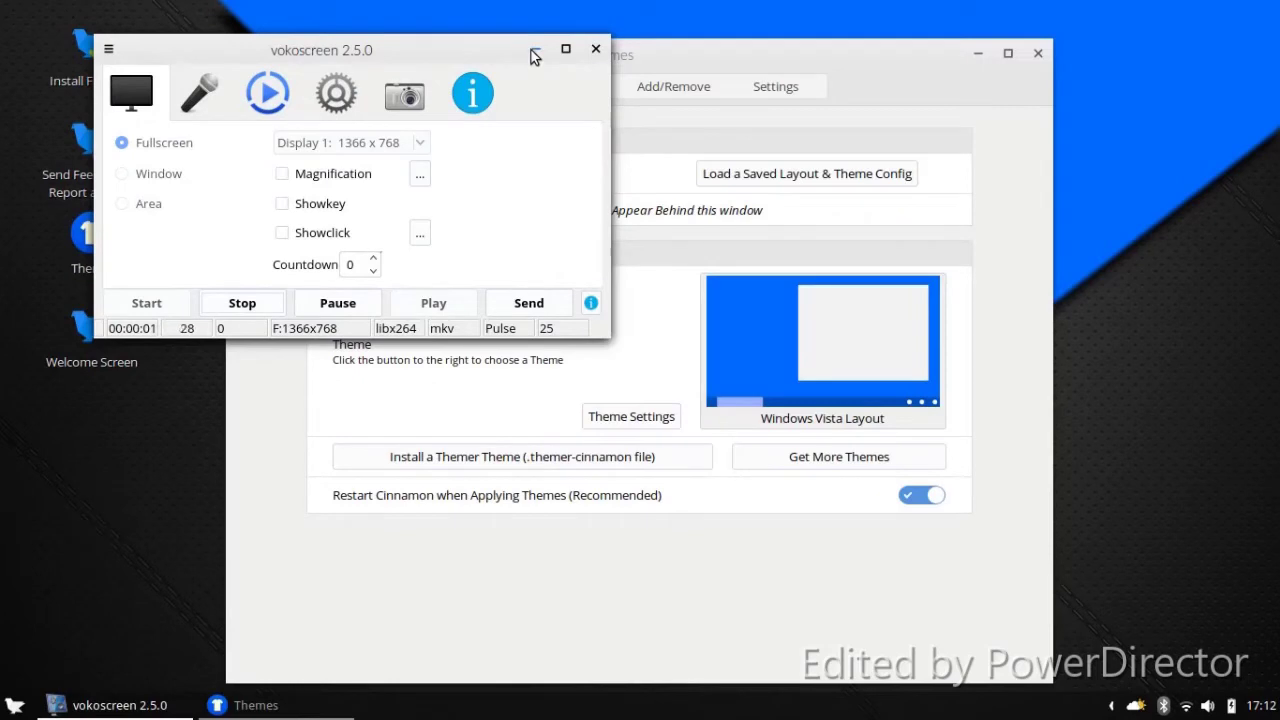
left_click(533, 50)
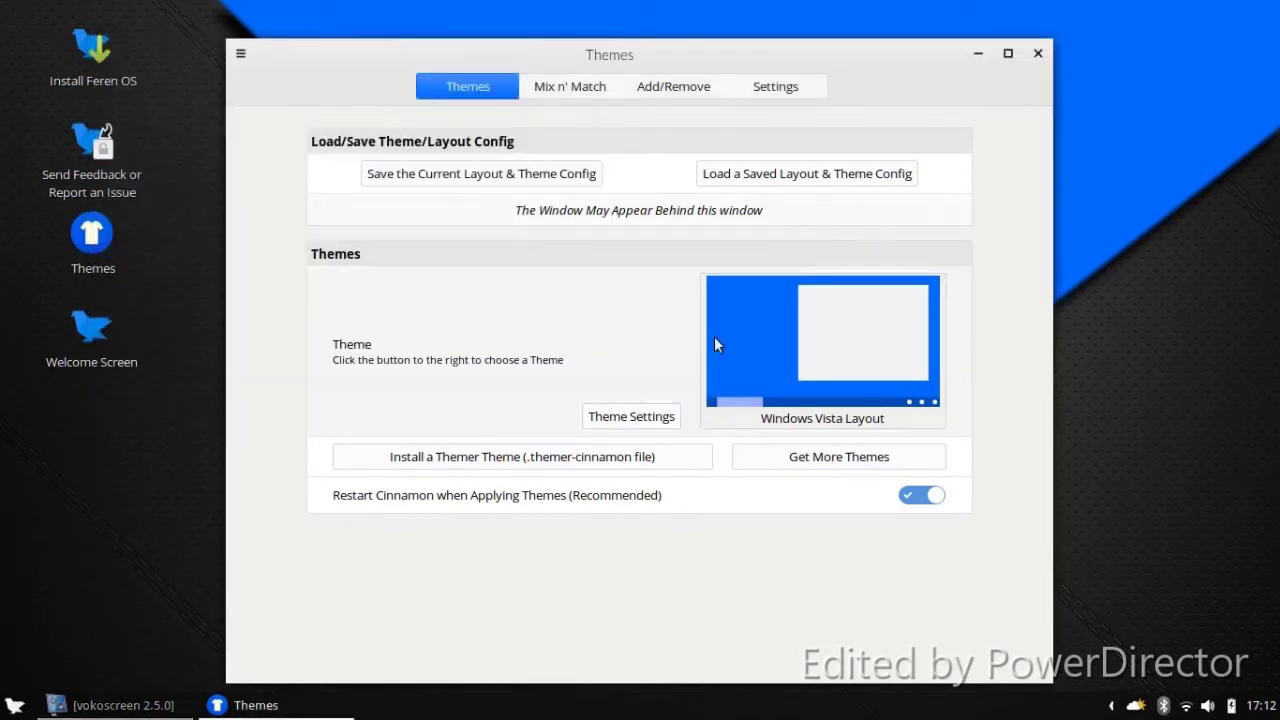
Apply the macOS Layout theme and check how the main menu looks in it
left_click(779, 362)
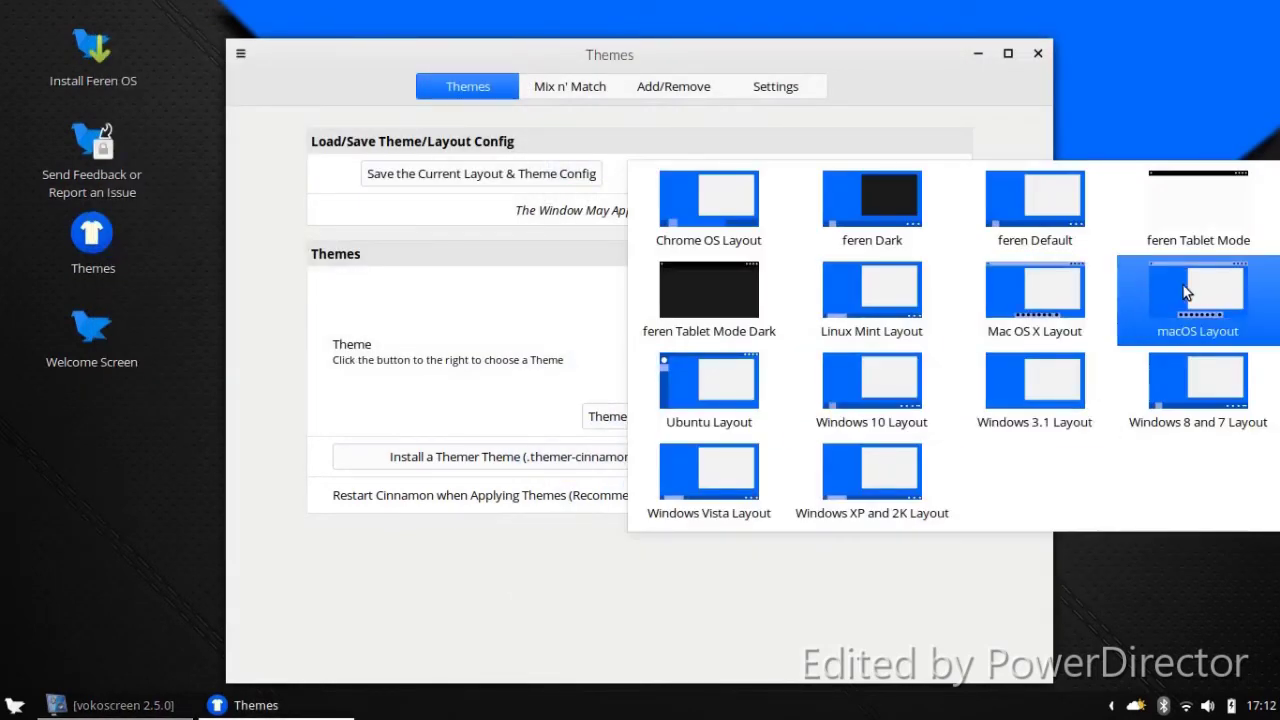
key("Escape")
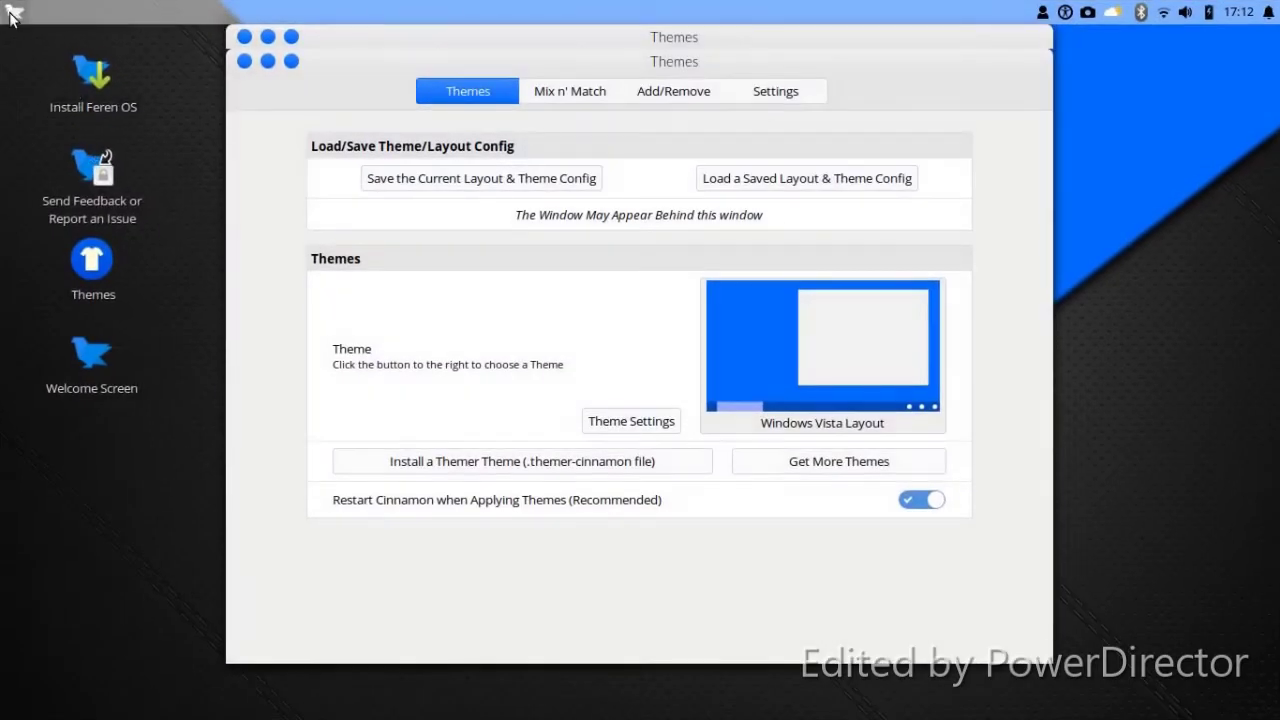
left_click(13, 14)
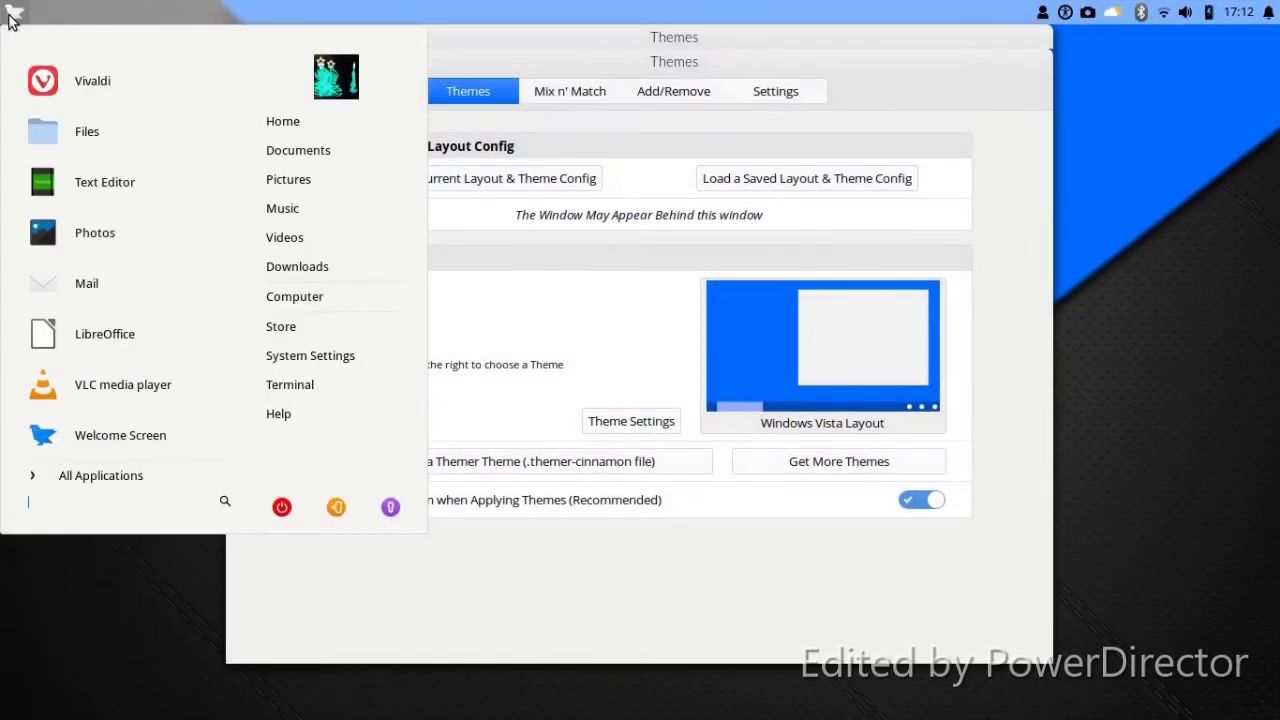
left_click(776, 659)
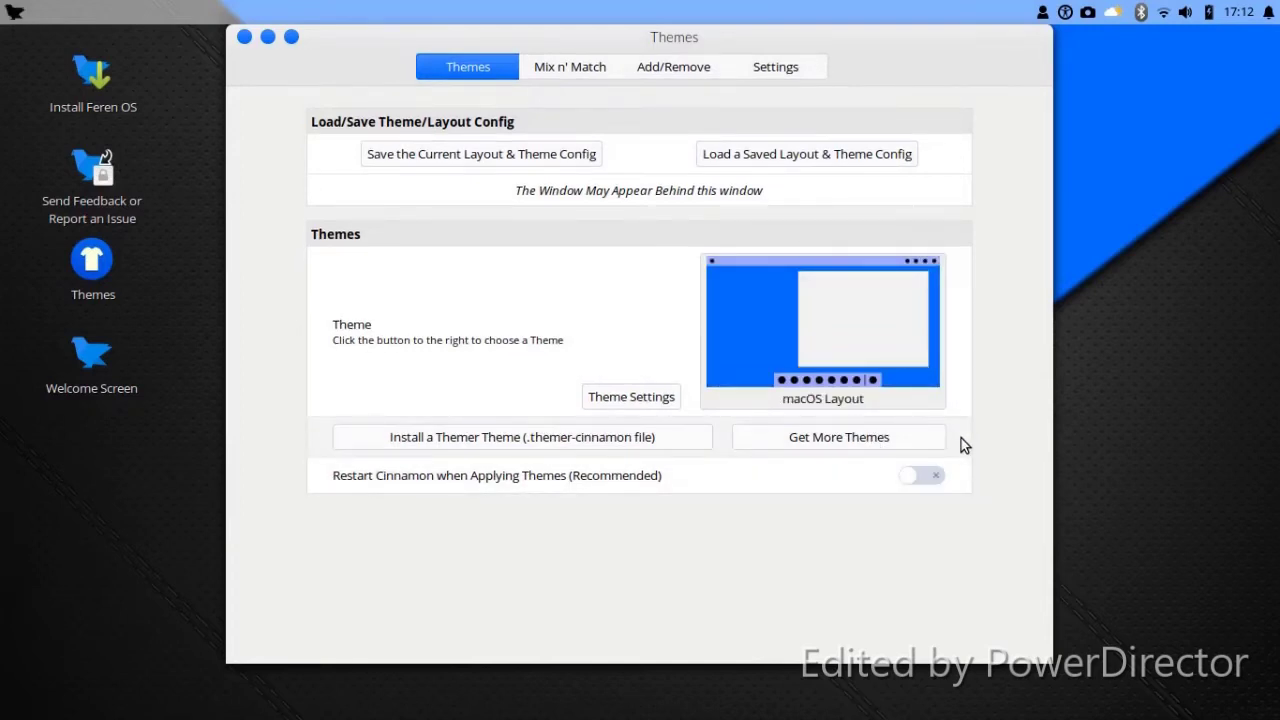
left_click(868, 448)
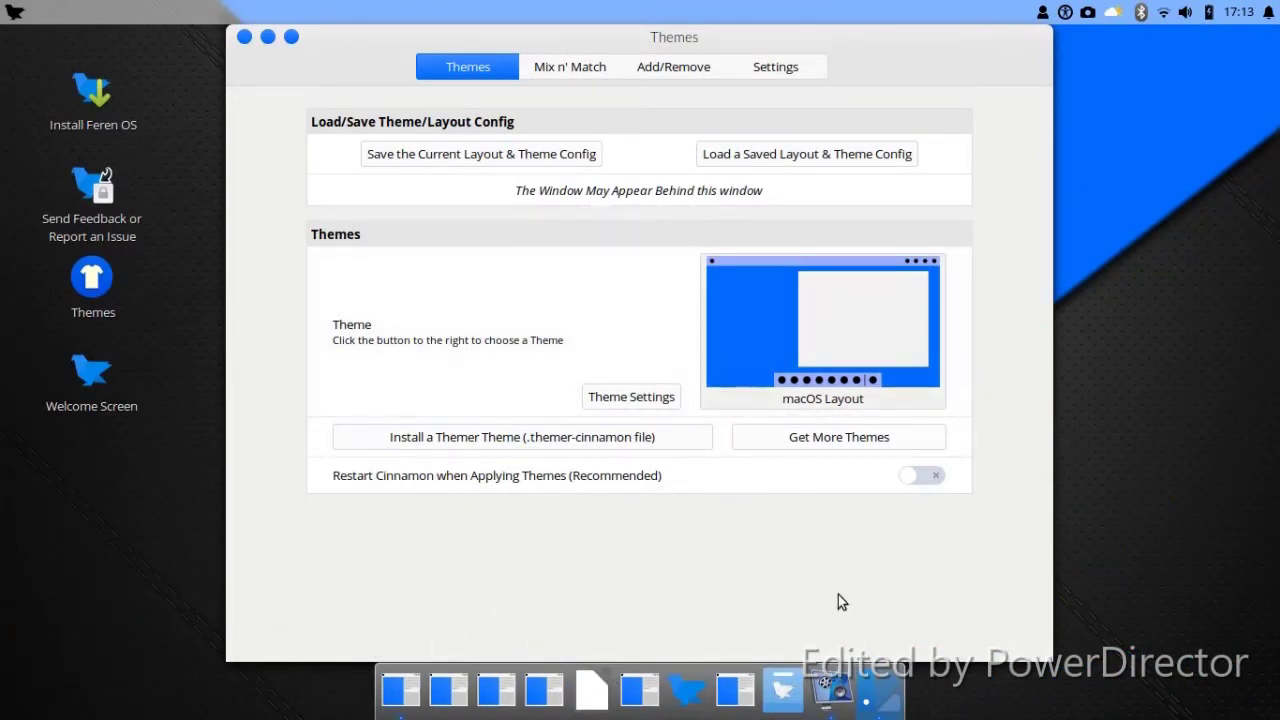
Apply the Mac OS X Layout theme, and enter and confirm a password for the new default keyring
left_click(839, 353)
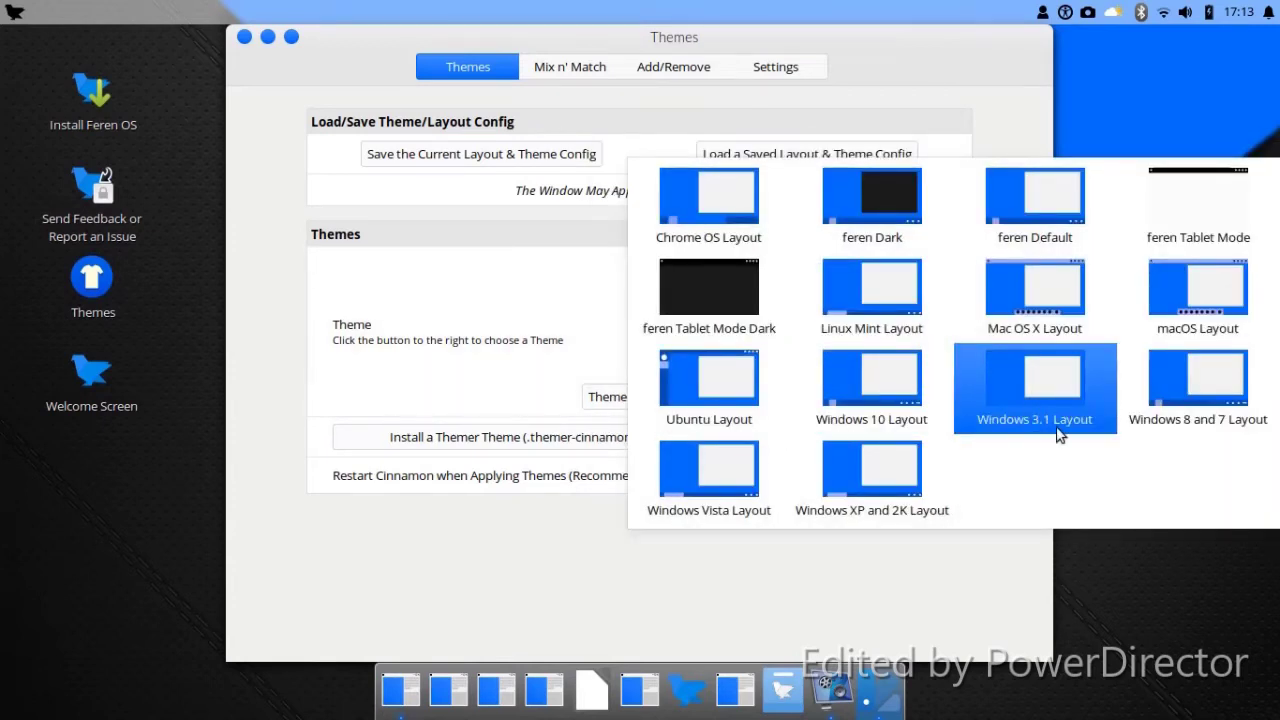
left_click(1013, 336)
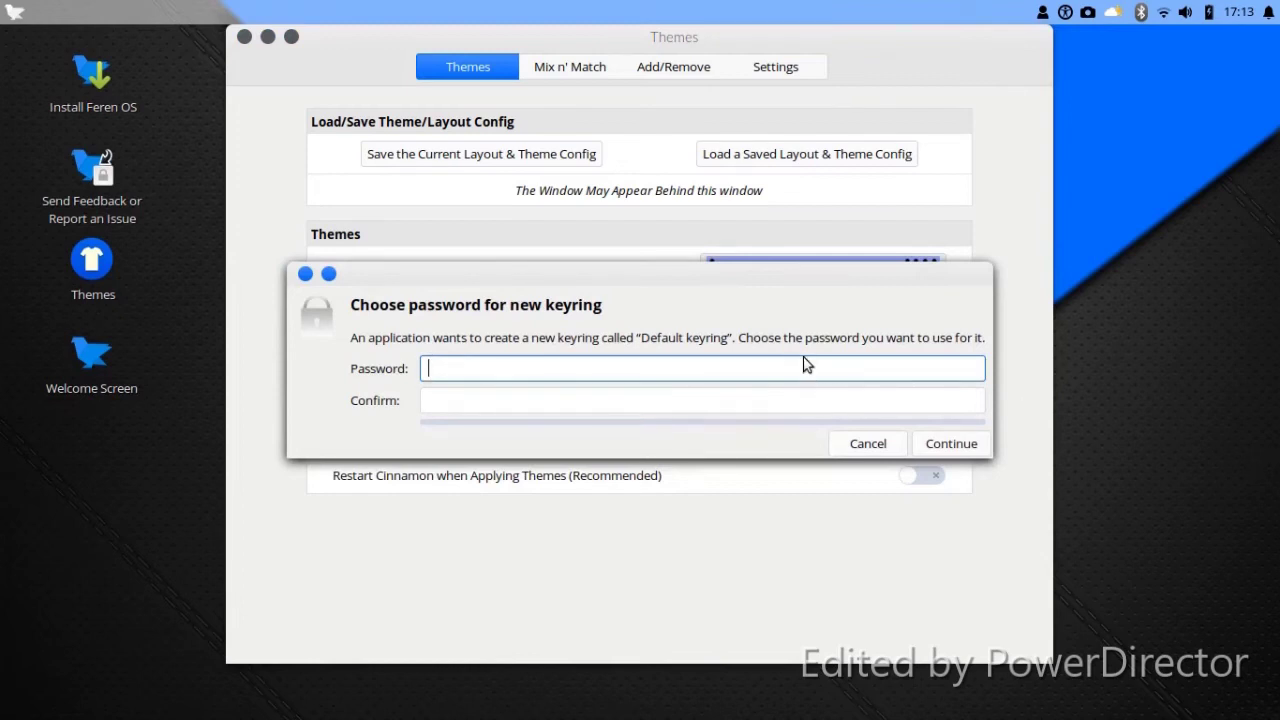
type("•••••••••")
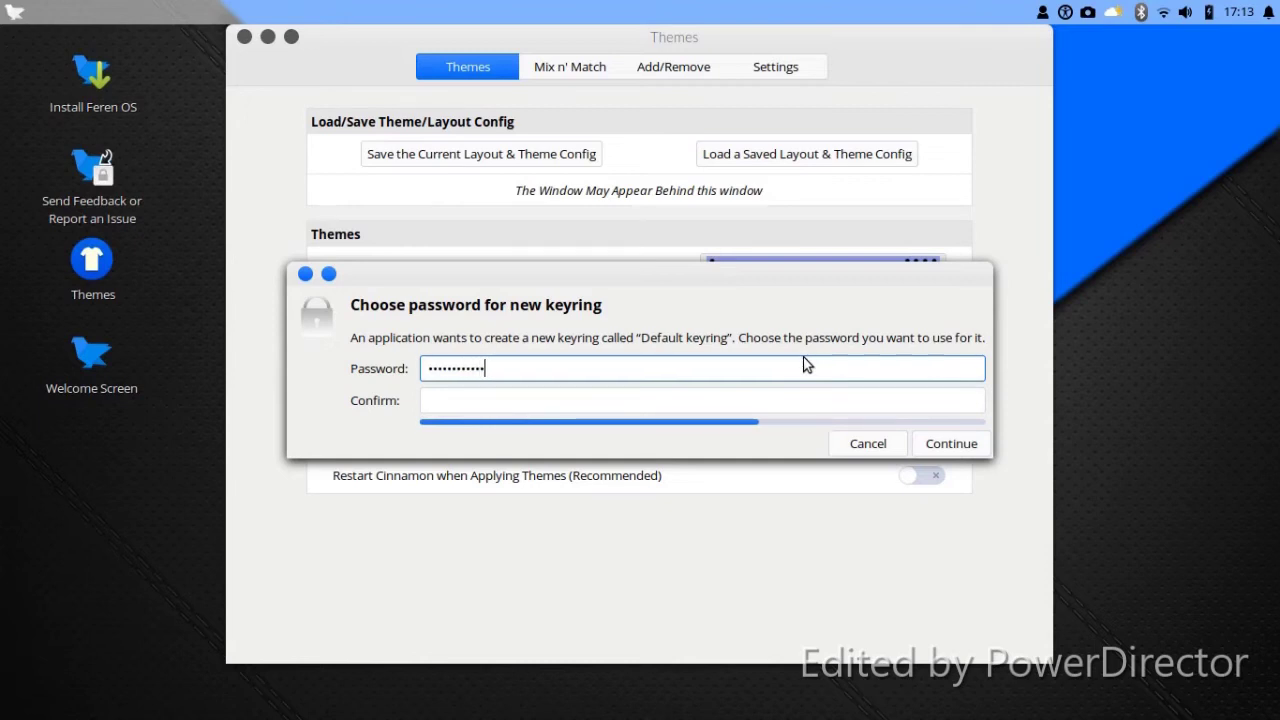
left_click(501, 398)
type("••••••")
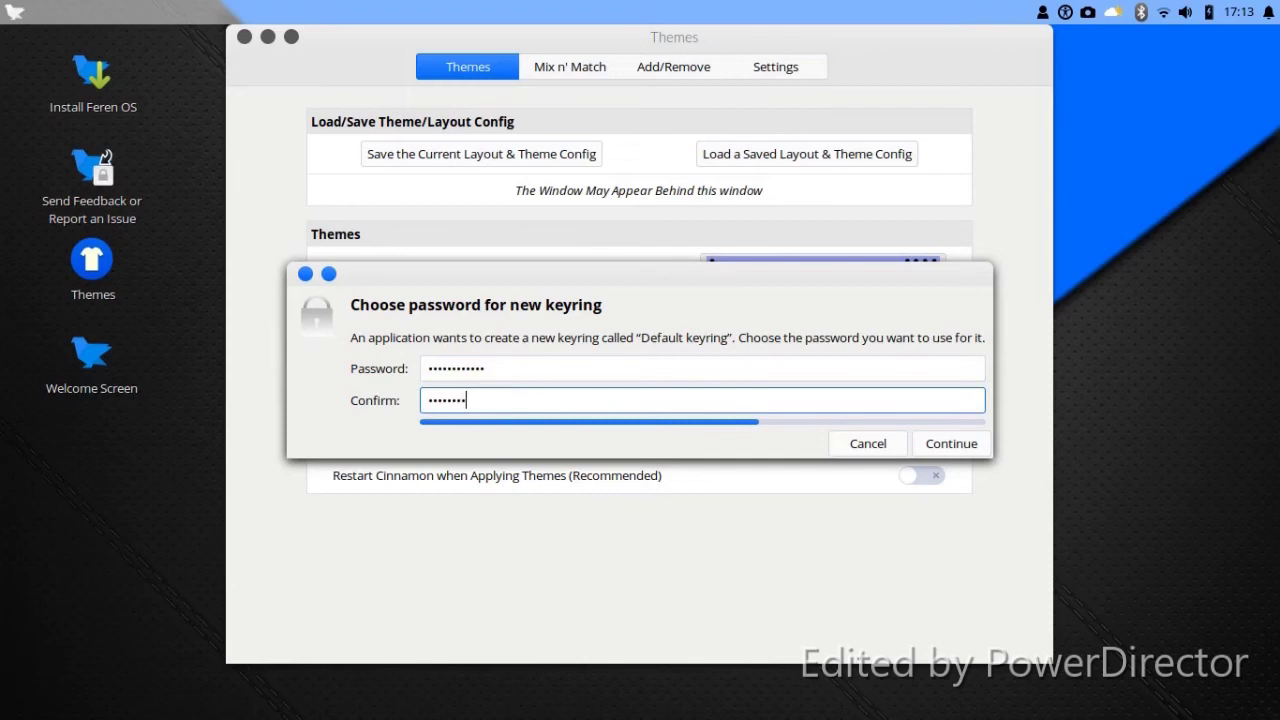
type("•••••")
key("Return")
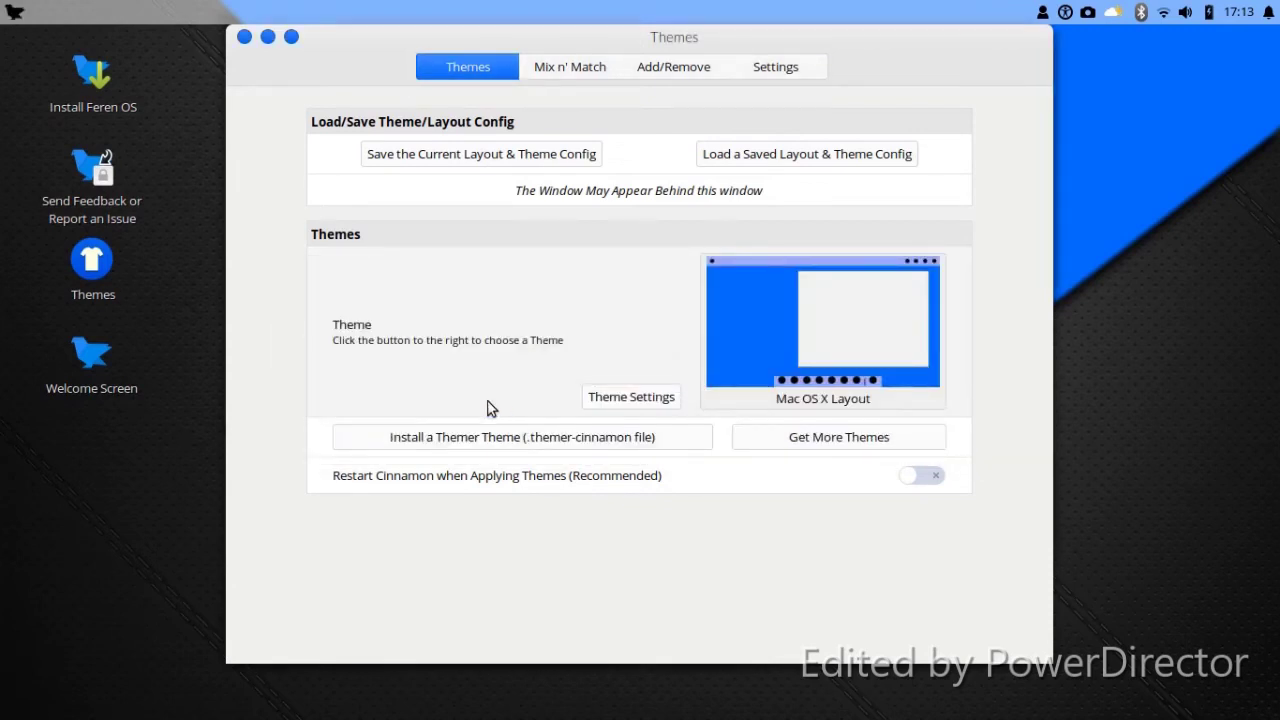
Leave the theme selection, close the Themes window and look over the main menu in the Mac OS X Layout
left_click(743, 312)
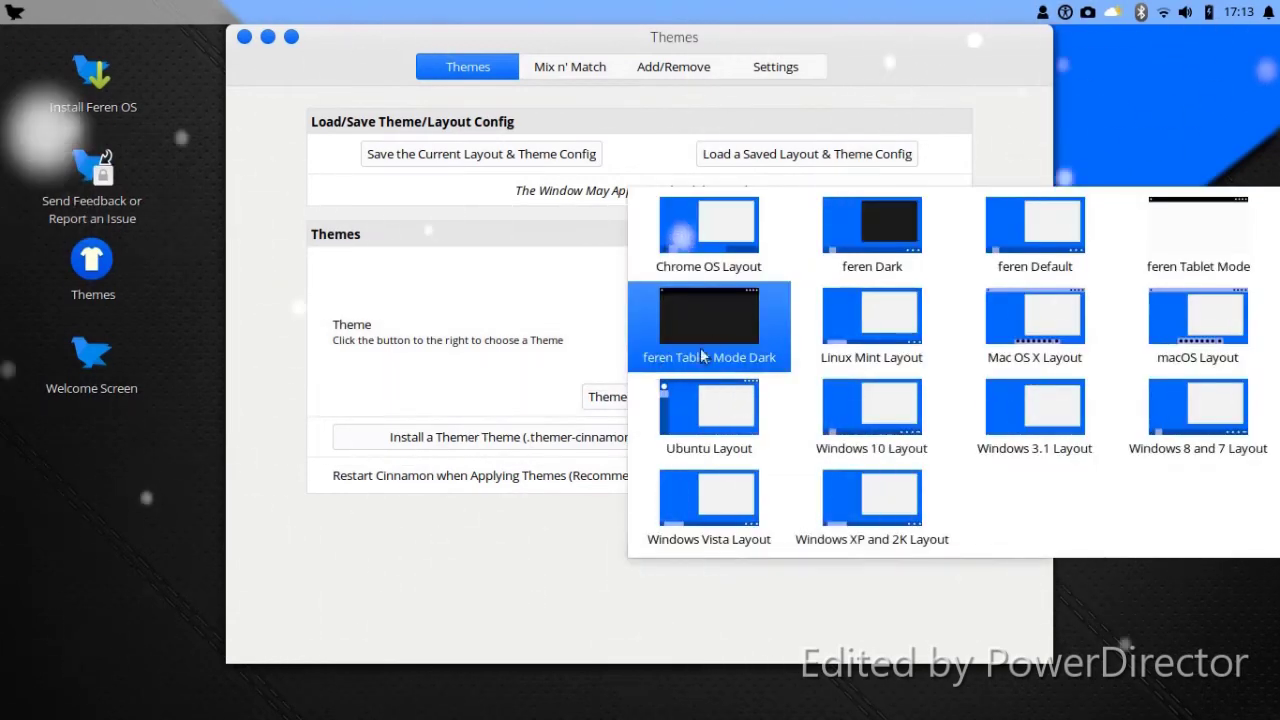
left_click(179, 469)
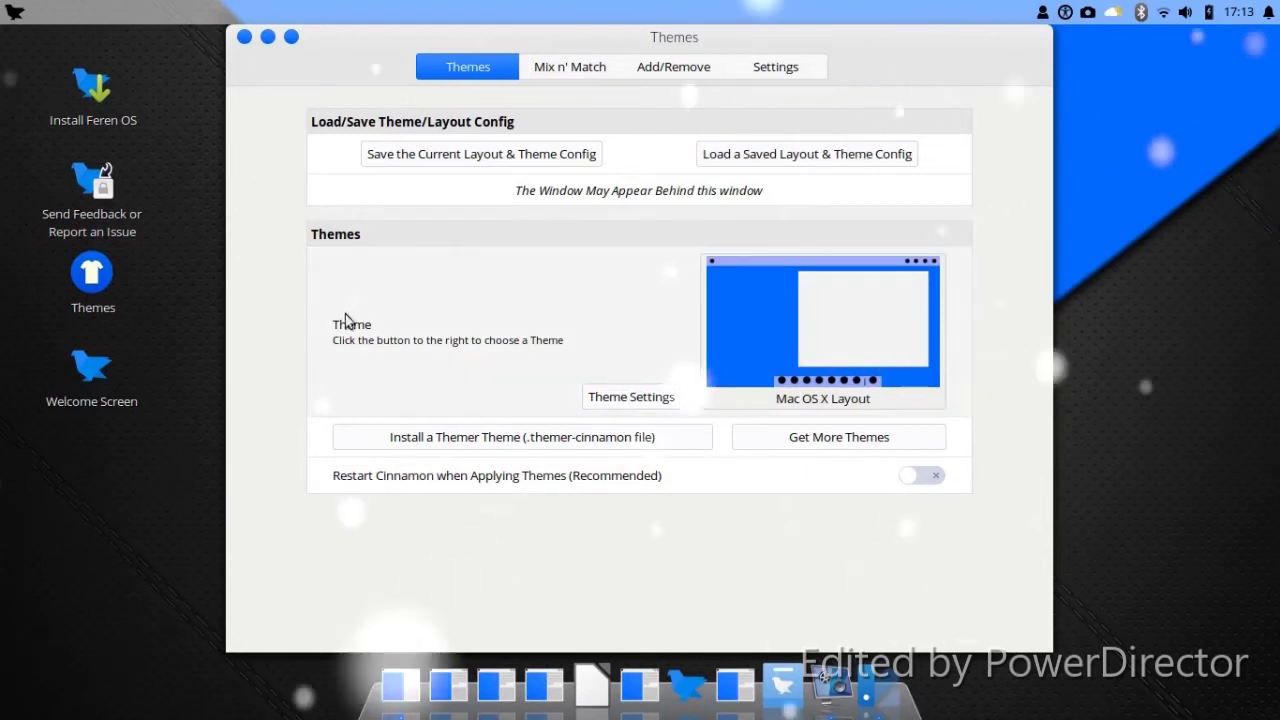
left_click(244, 38)
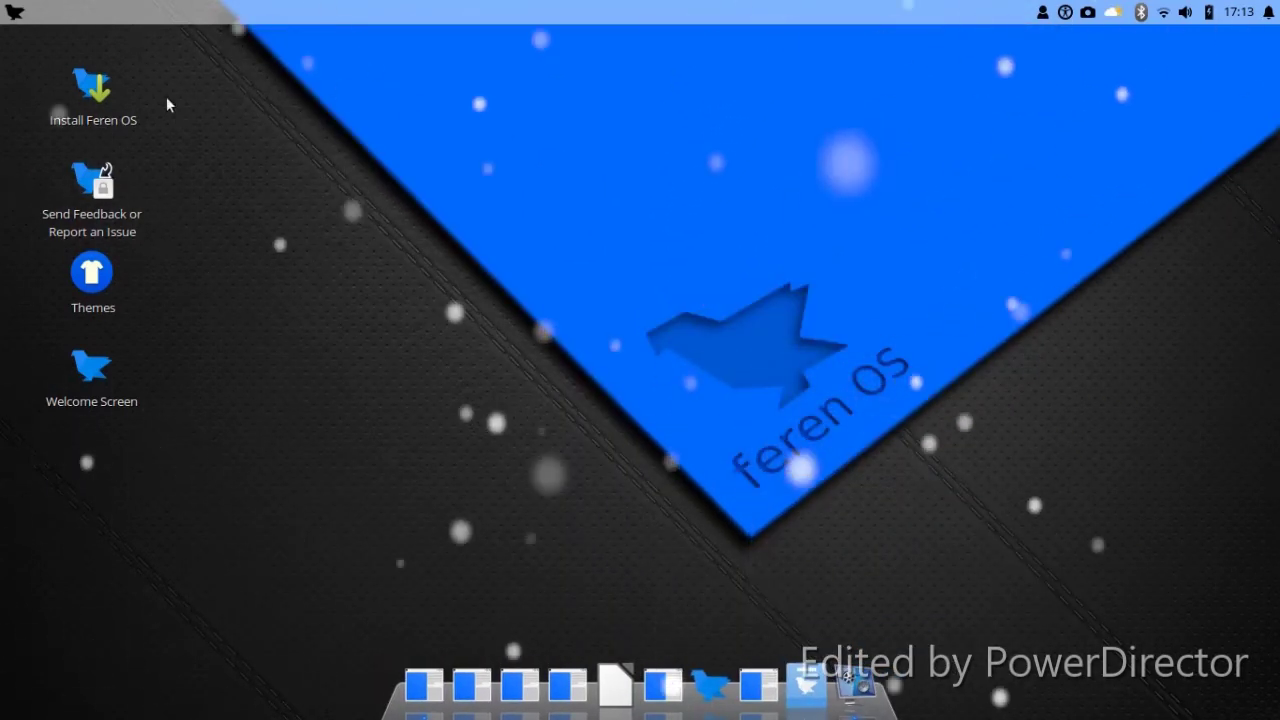
left_click(14, 12)
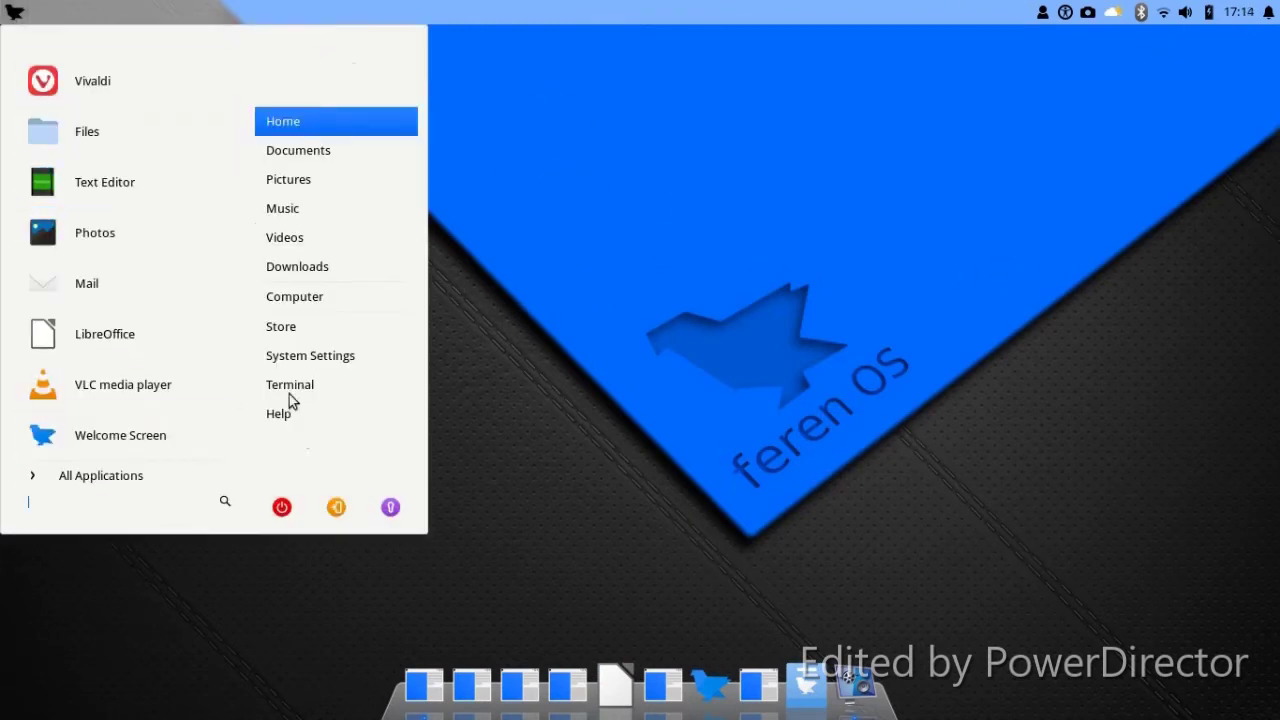
left_click(572, 216)
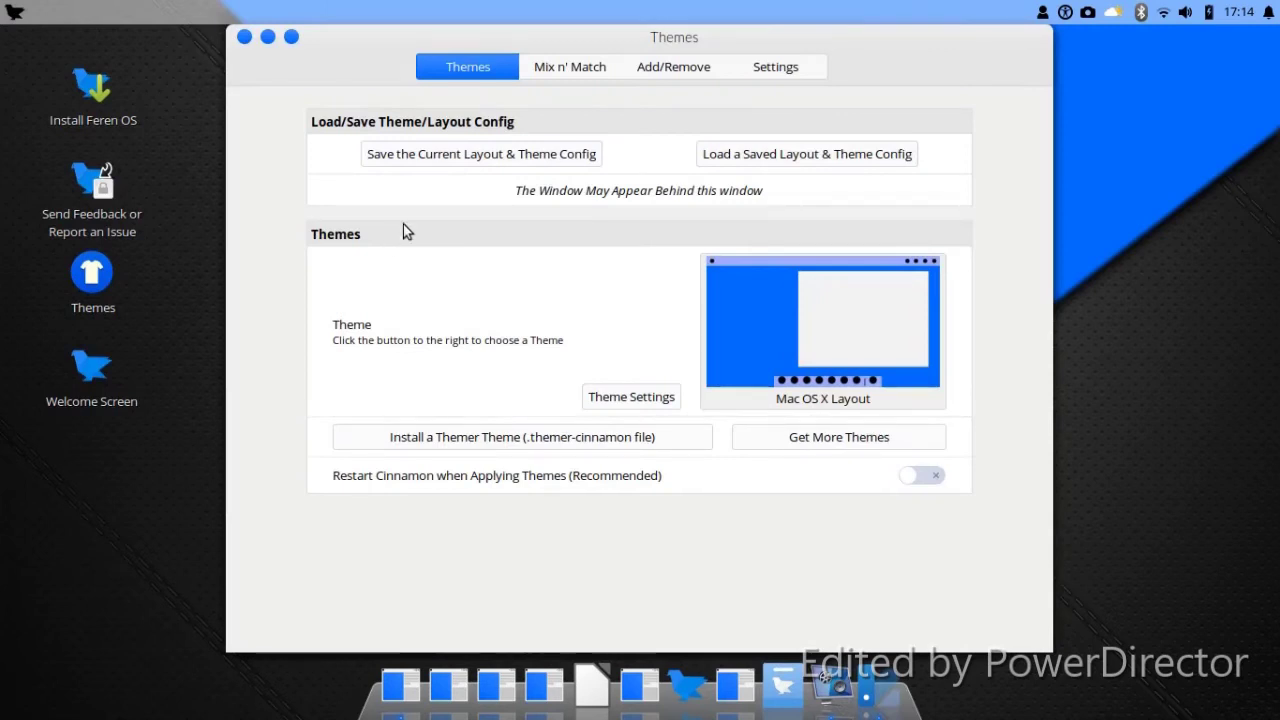
In the Mix n' Match theme settings, set the controls to feren-dark and the desktop to cinnamon, checking the restyled main menu
left_click(552, 72)
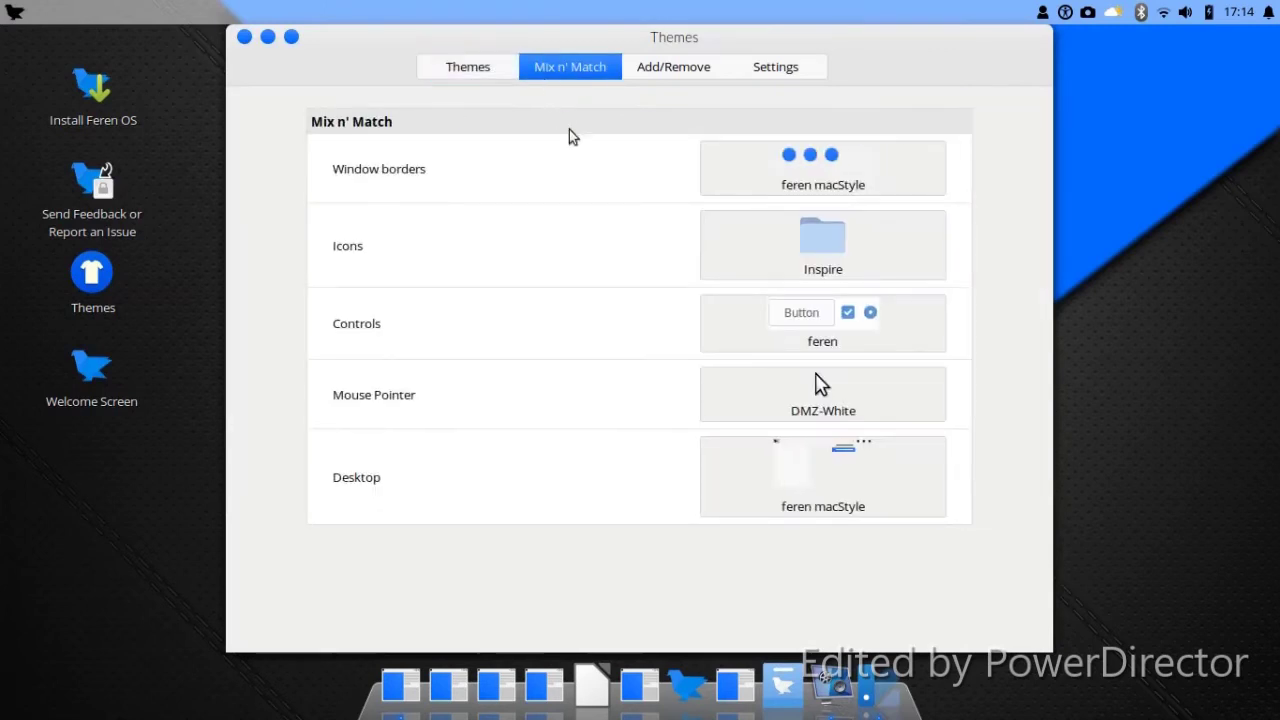
left_click(757, 335)
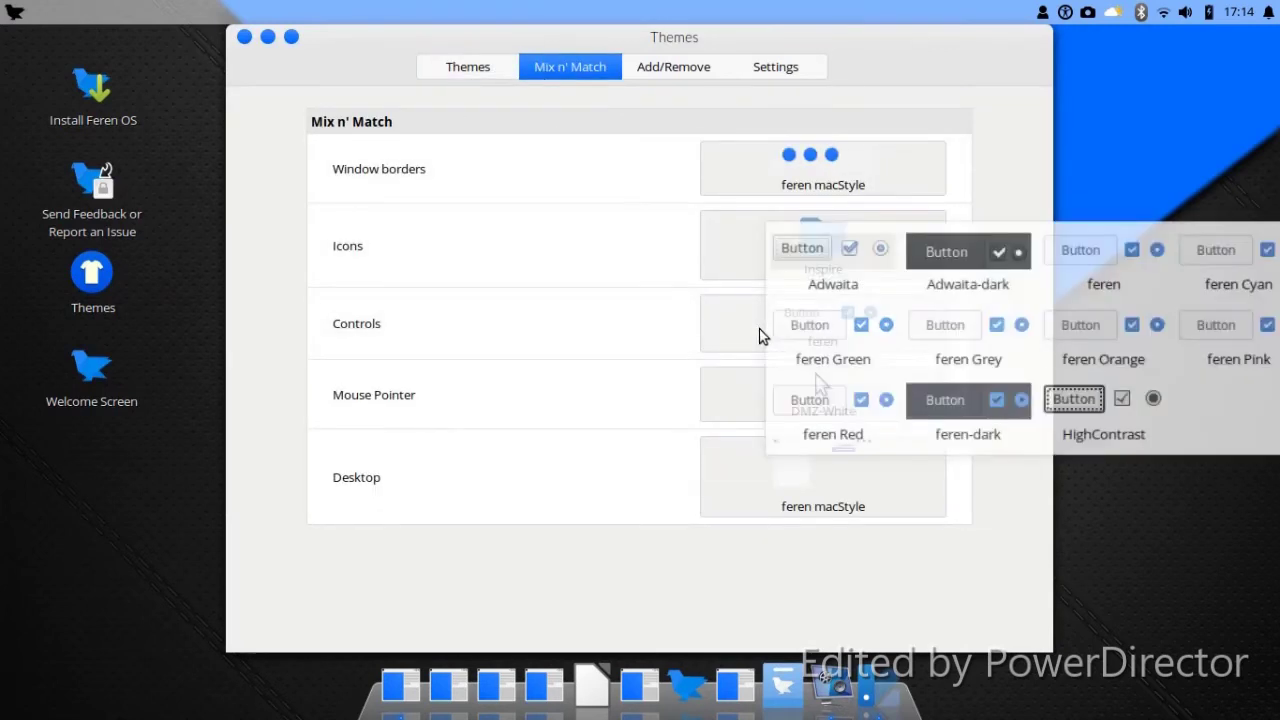
left_click(933, 425)
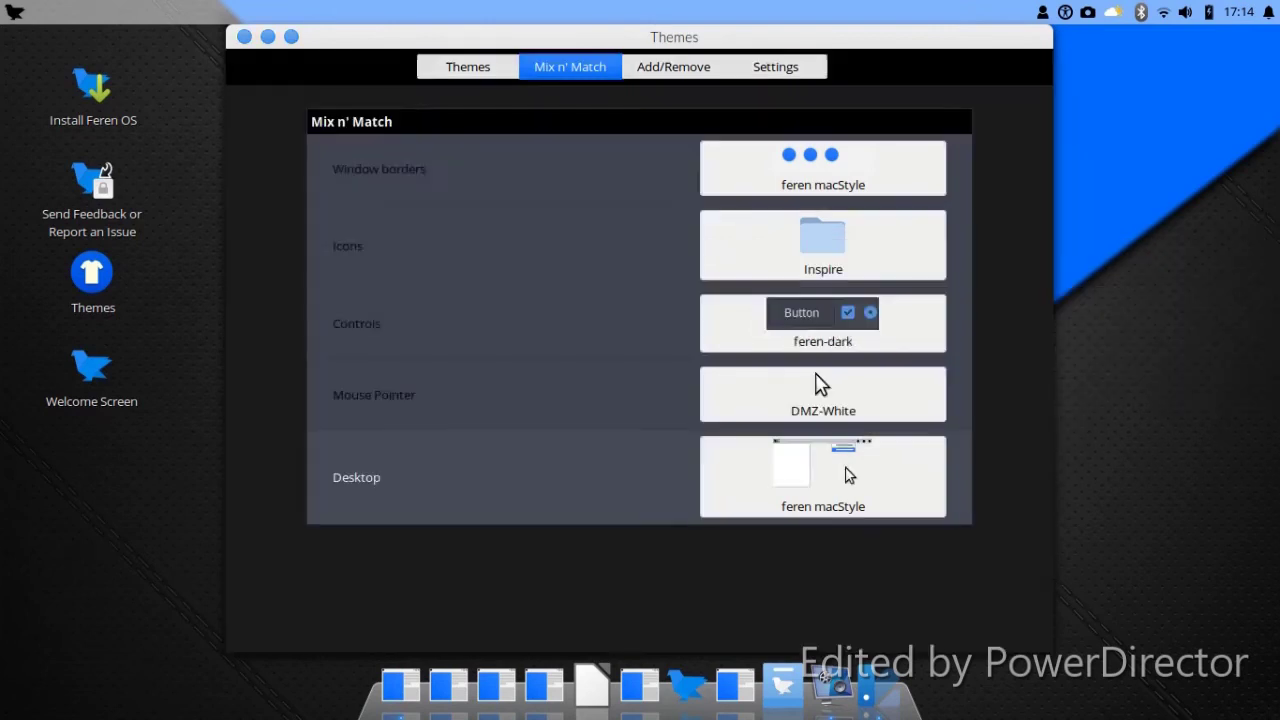
left_click(845, 468)
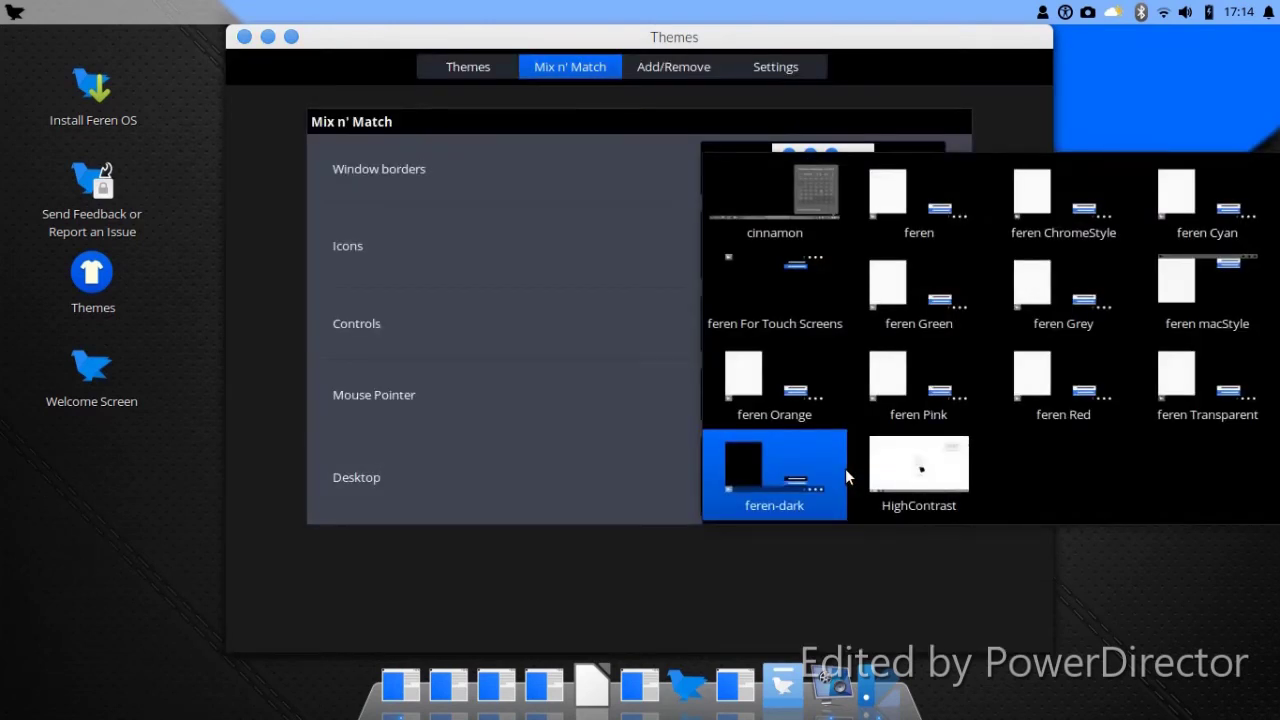
left_click(769, 240)
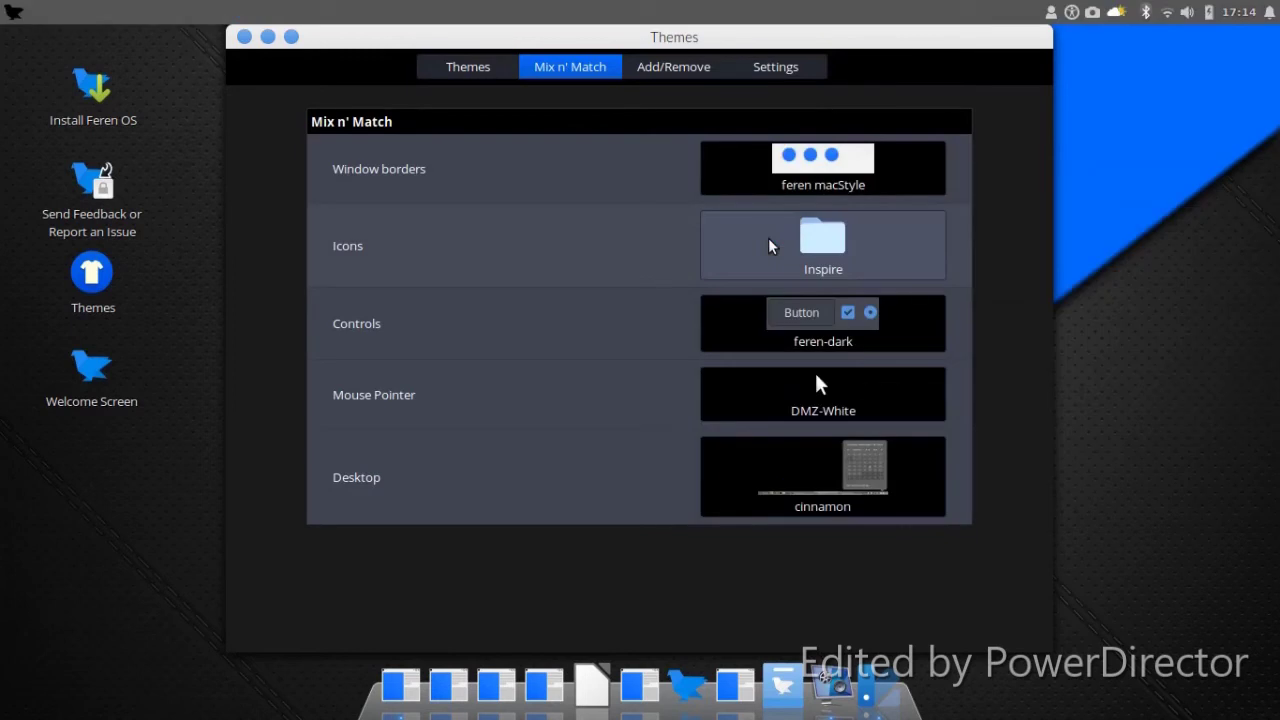
left_click(13, 12)
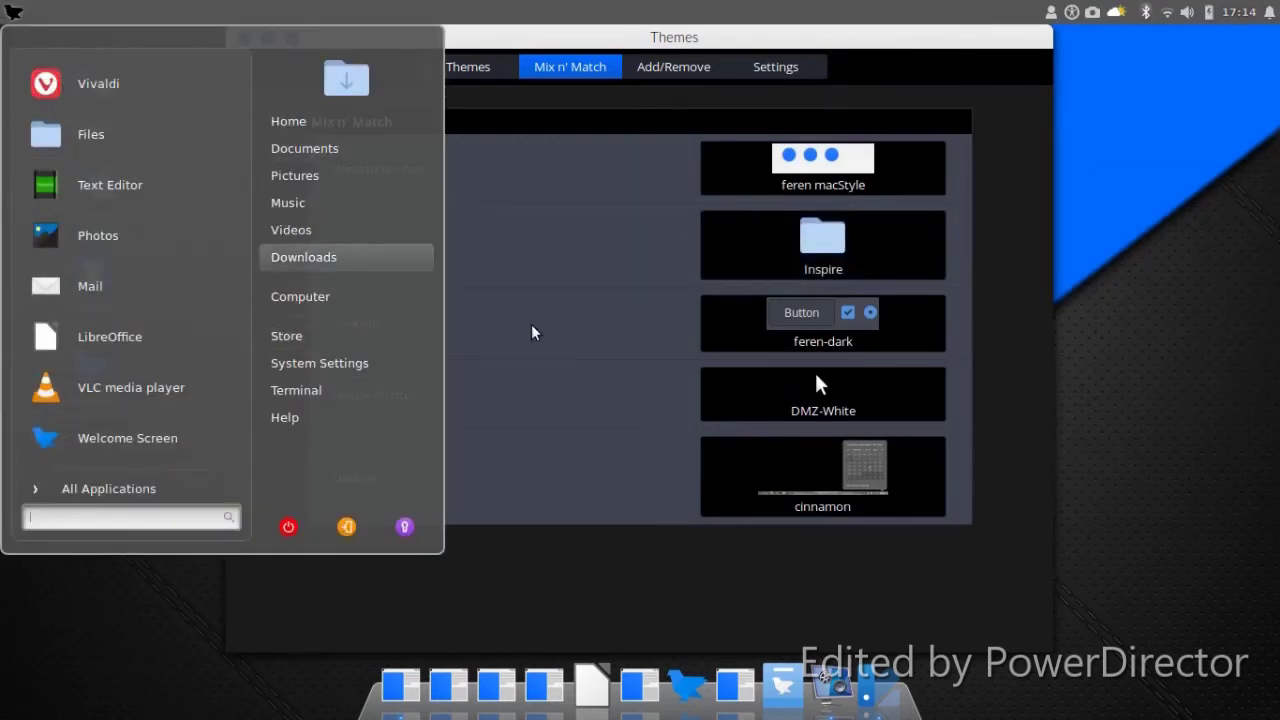
left_click(628, 438)
Set the window borders to feren macStyle Dark and close the Themes window
left_click(781, 183)
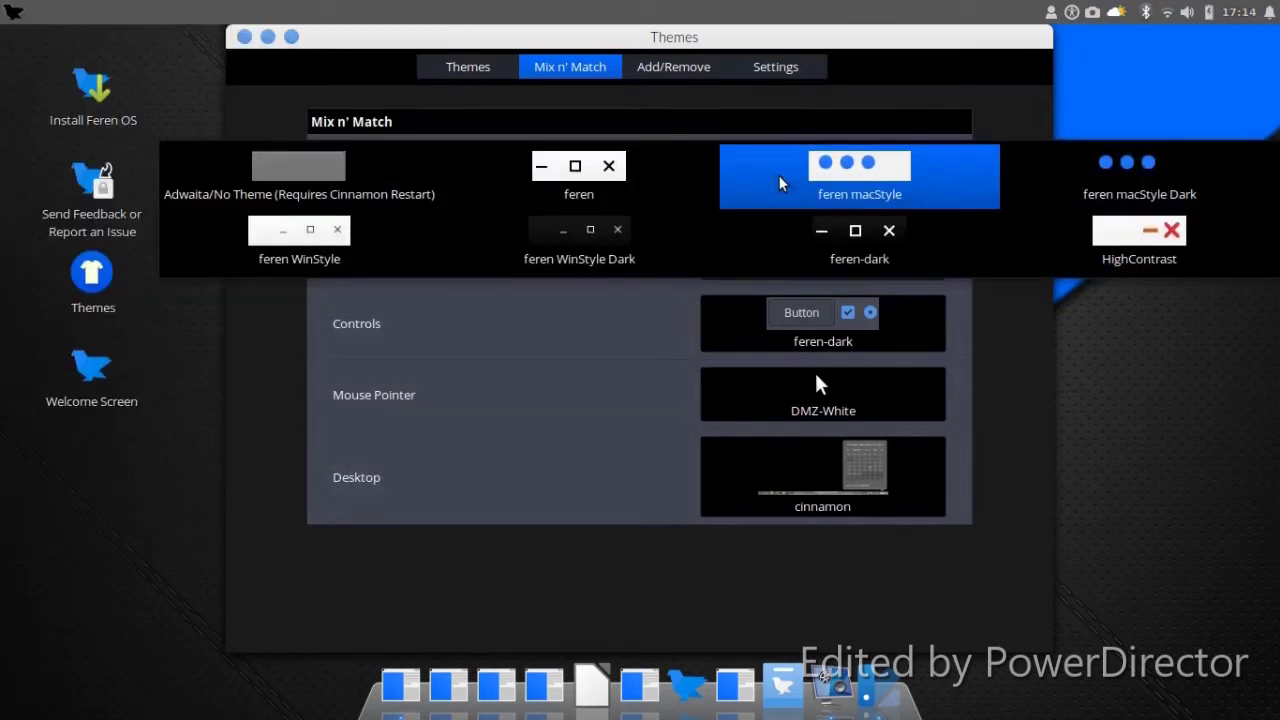
left_click(1130, 182)
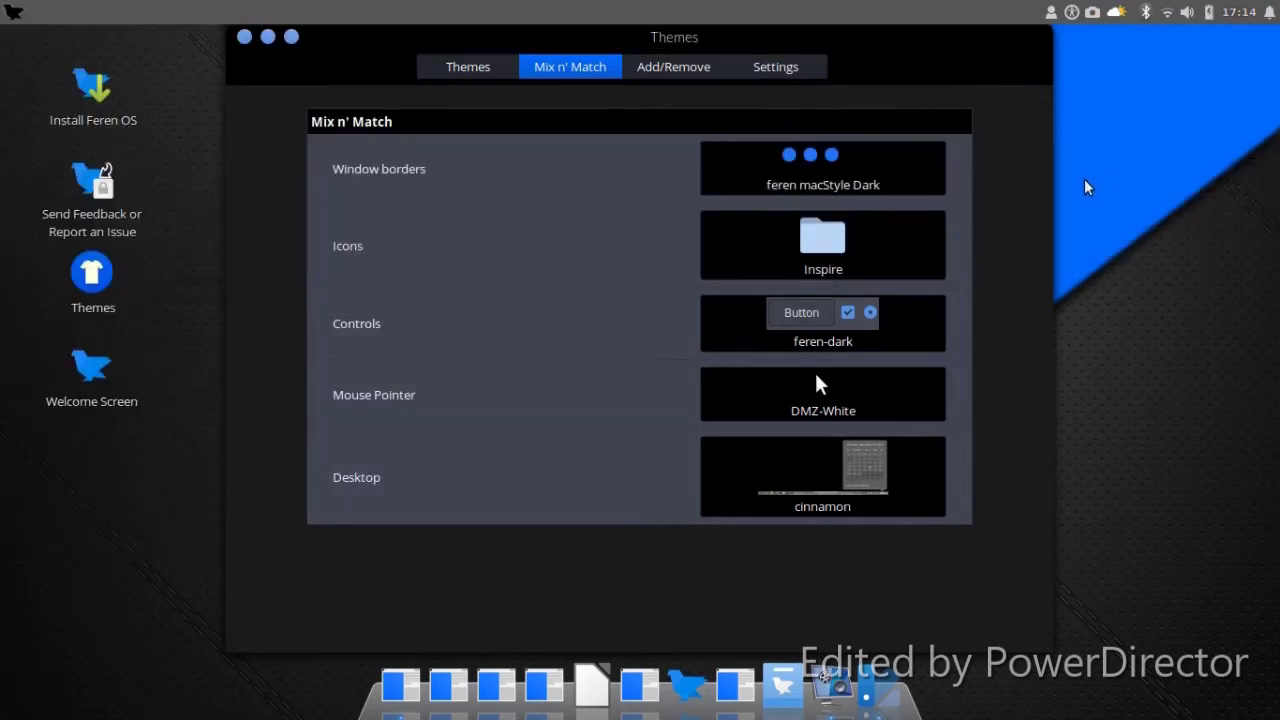
left_click(888, 185)
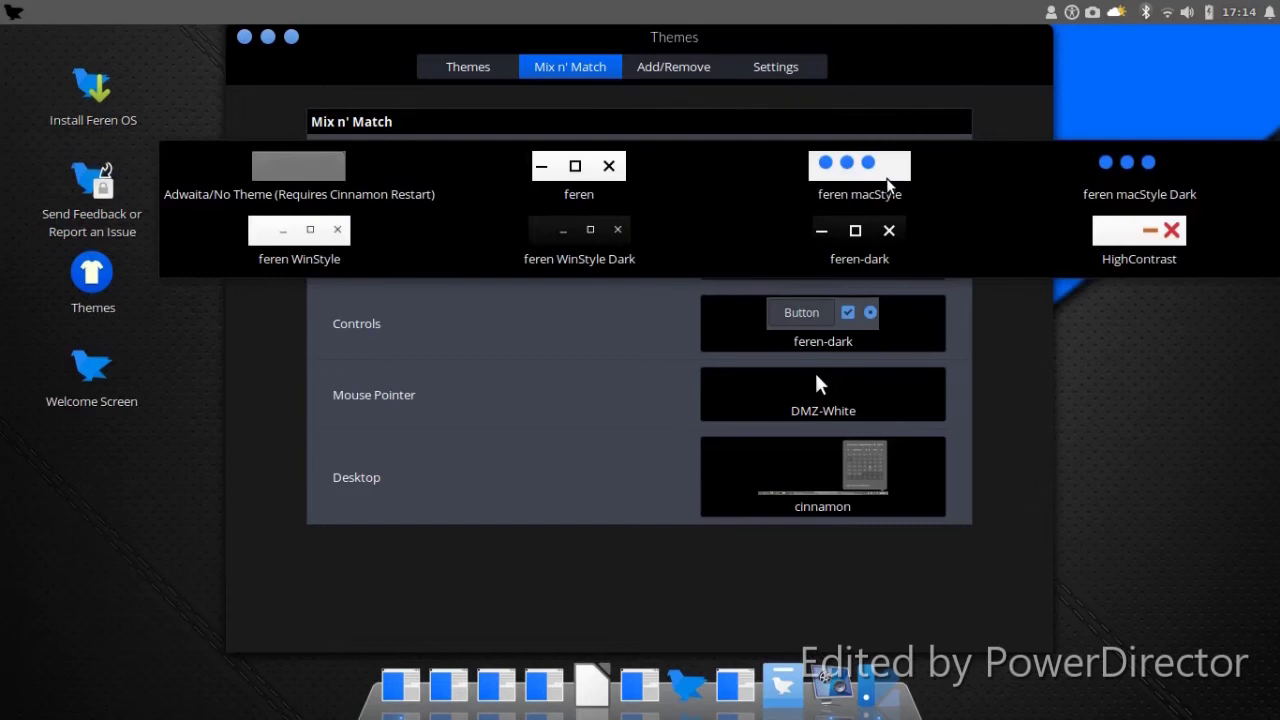
left_click(1092, 182)
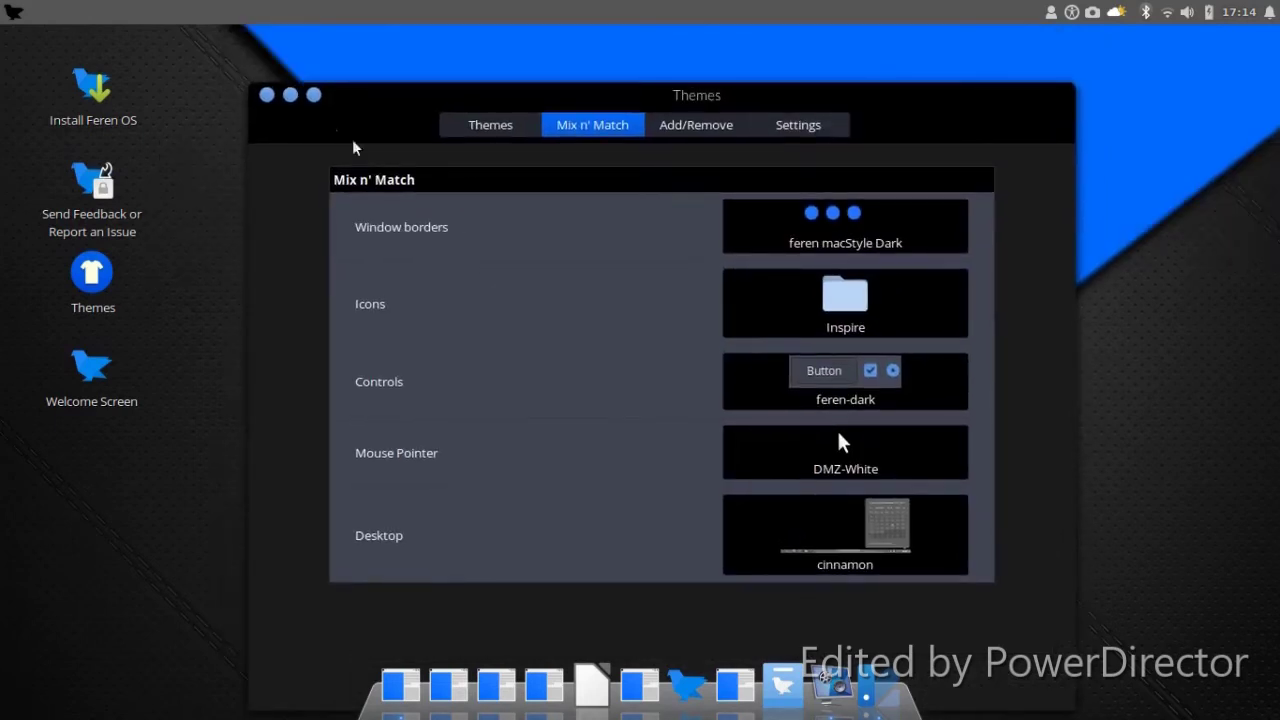
left_click(266, 95)
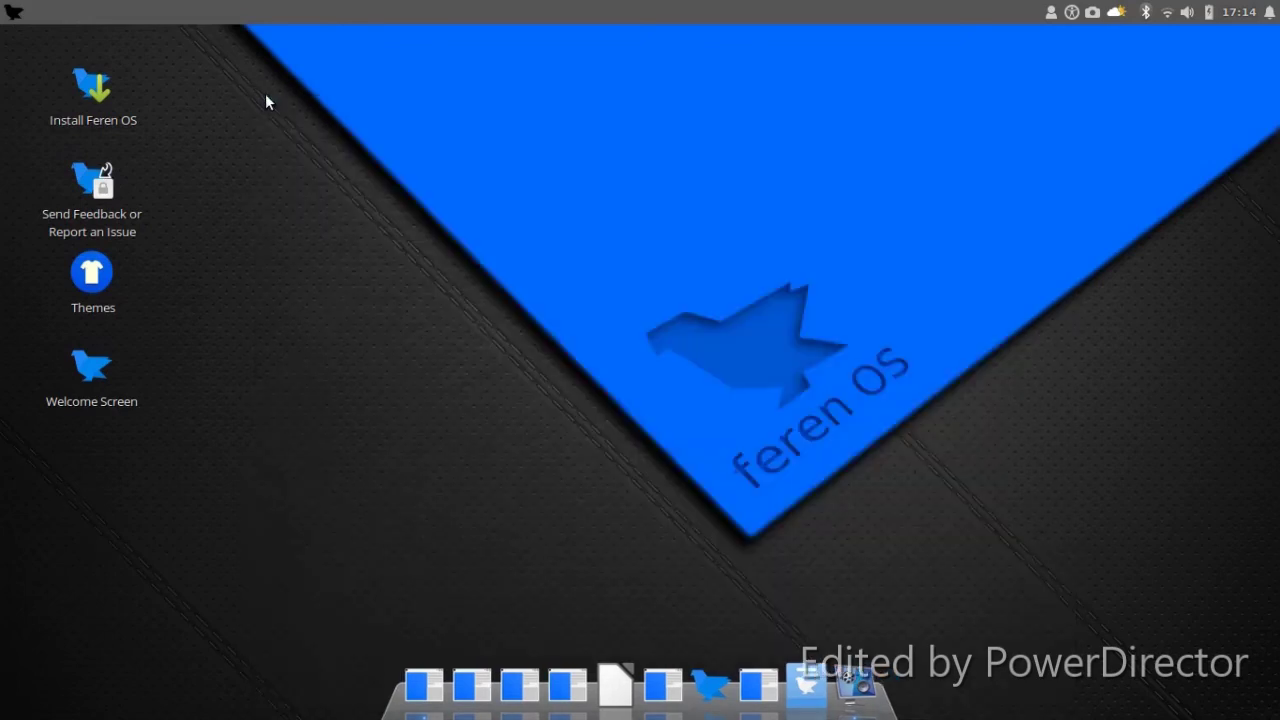
Close all open Vivaldi windows without bringing them to the front
right_click(410, 688)
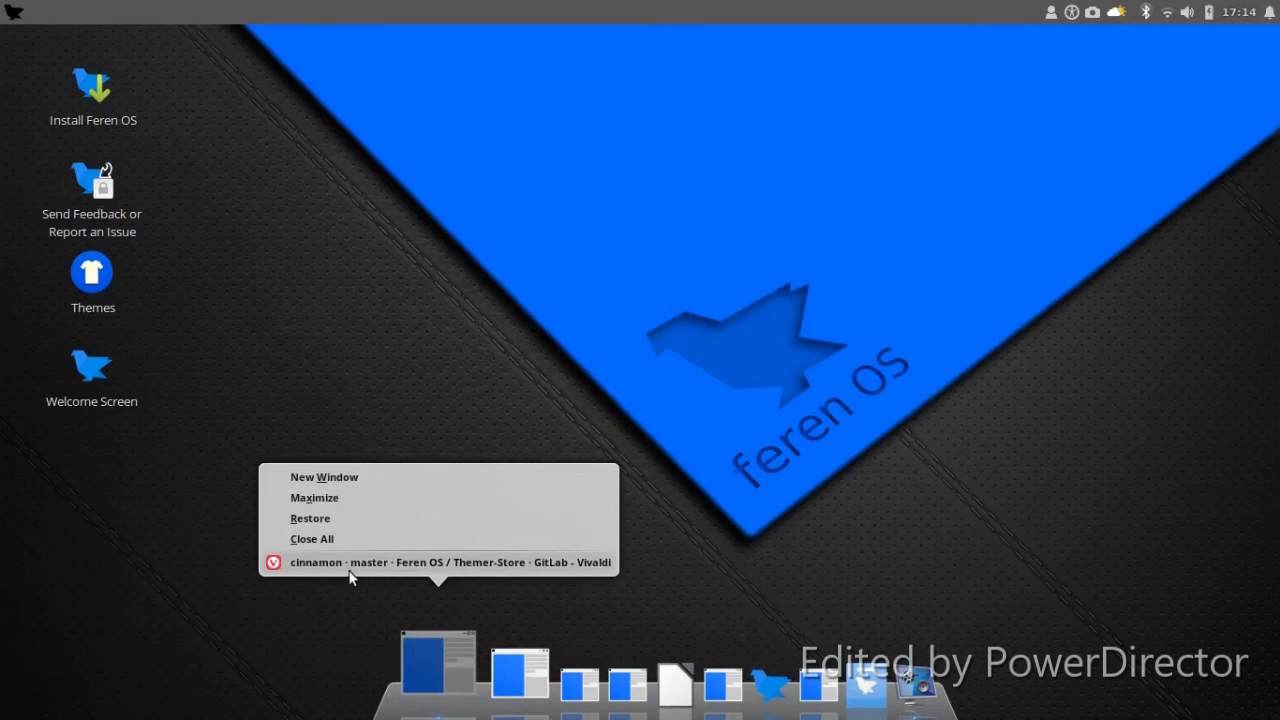
left_click(339, 533)
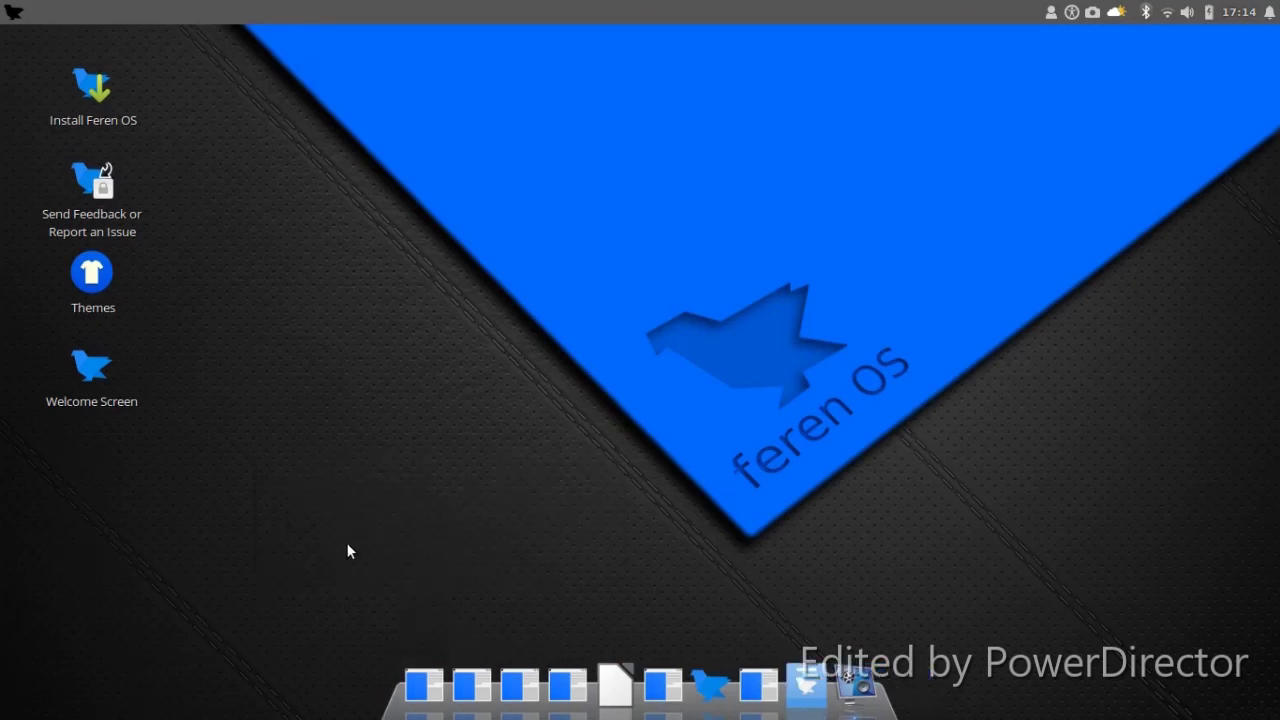
left_click(792, 680)
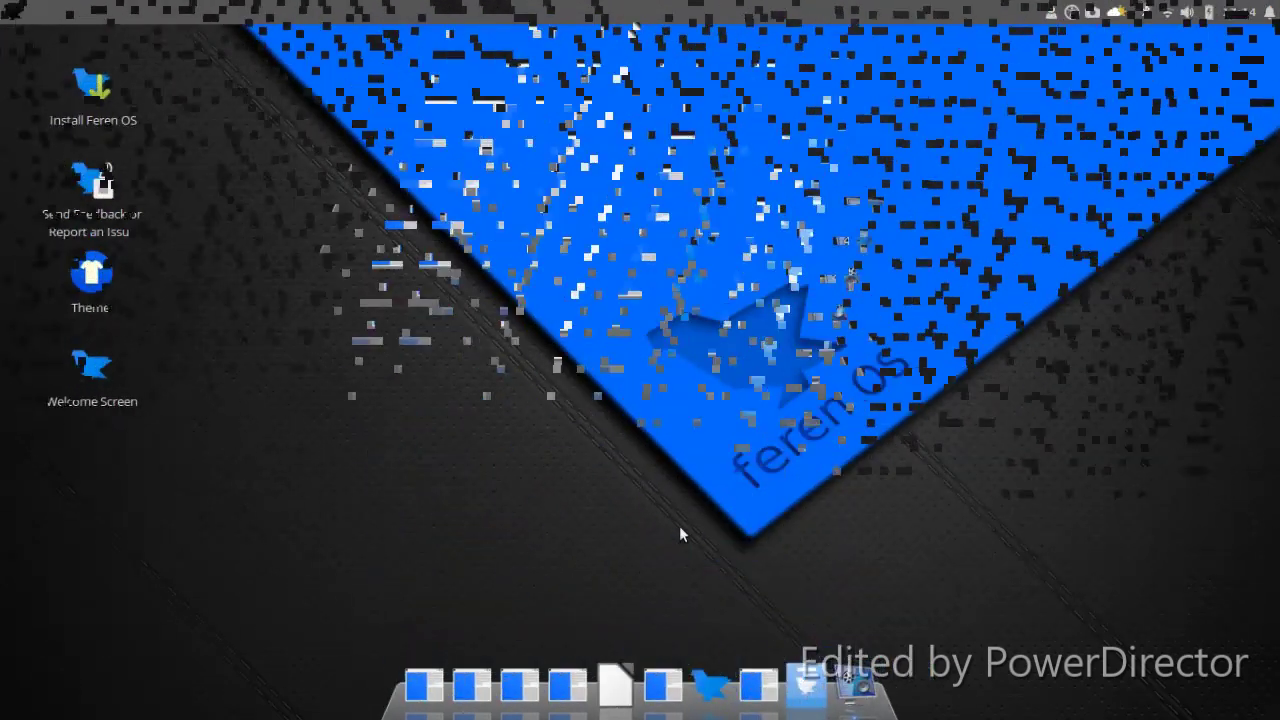
Open System Settings, look through its categories and view the System Info page
left_click(1052, 12)
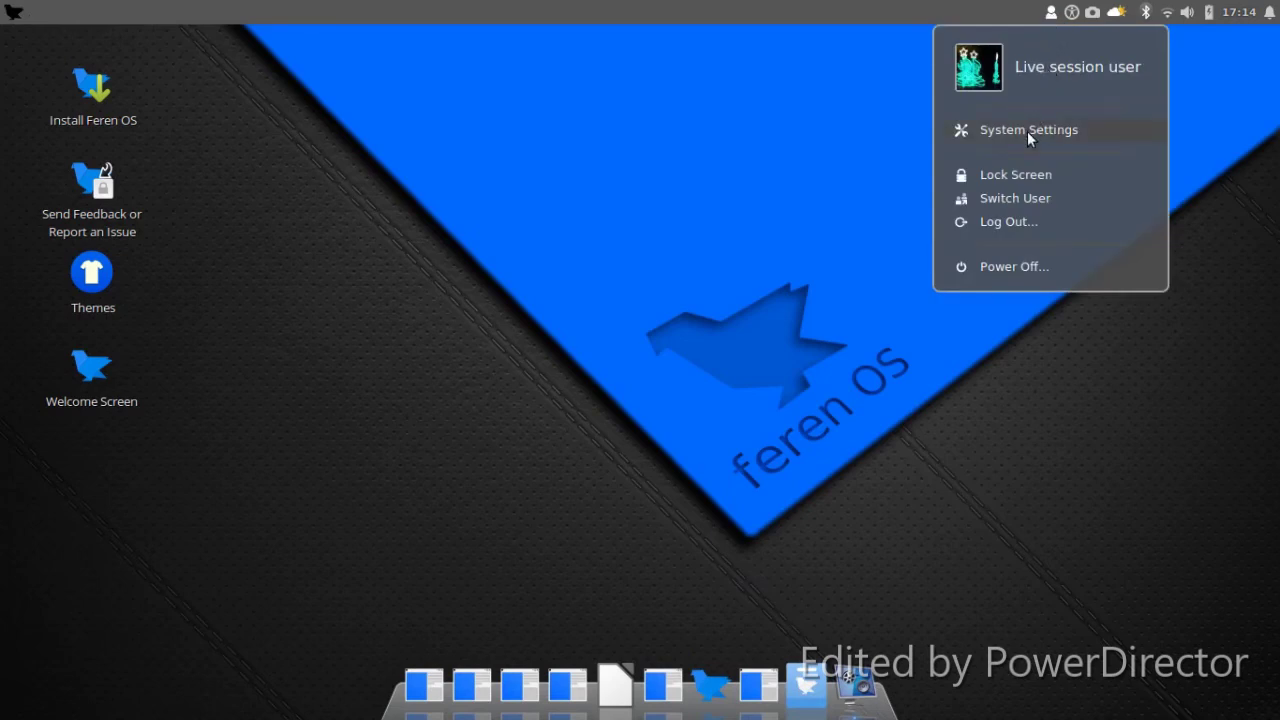
left_click(986, 141)
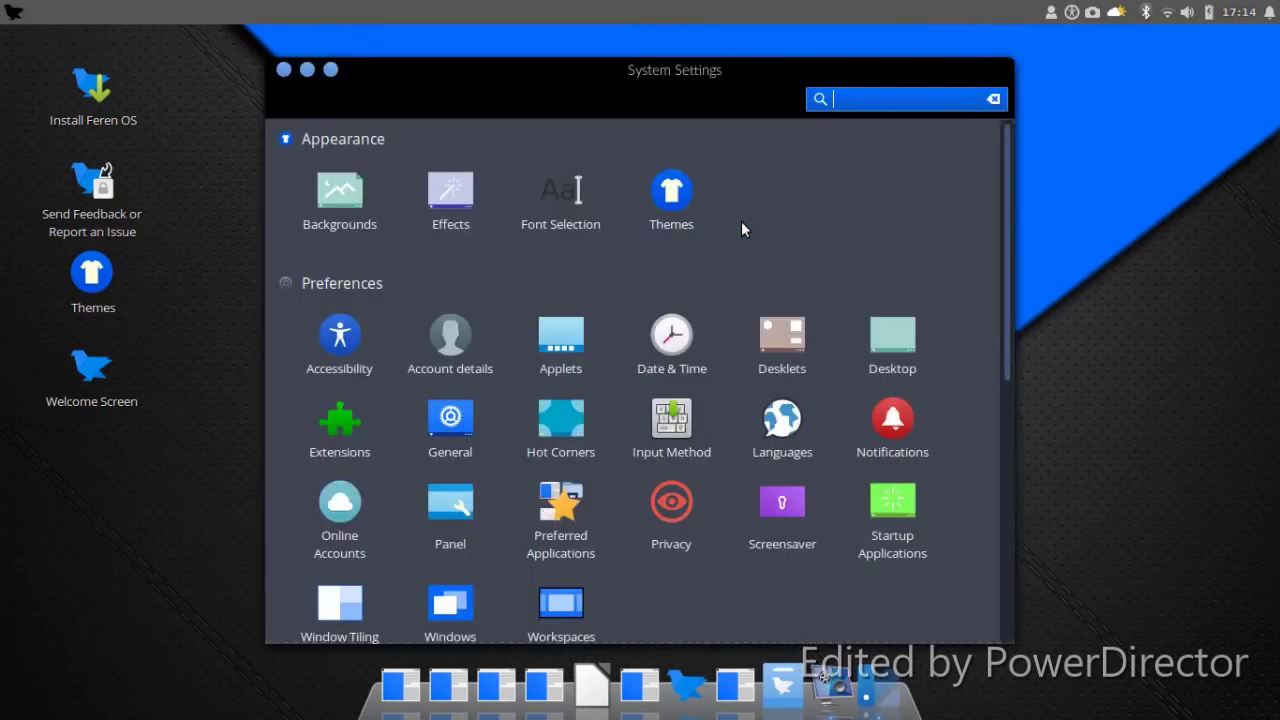
scroll(705, 258, "down", 3)
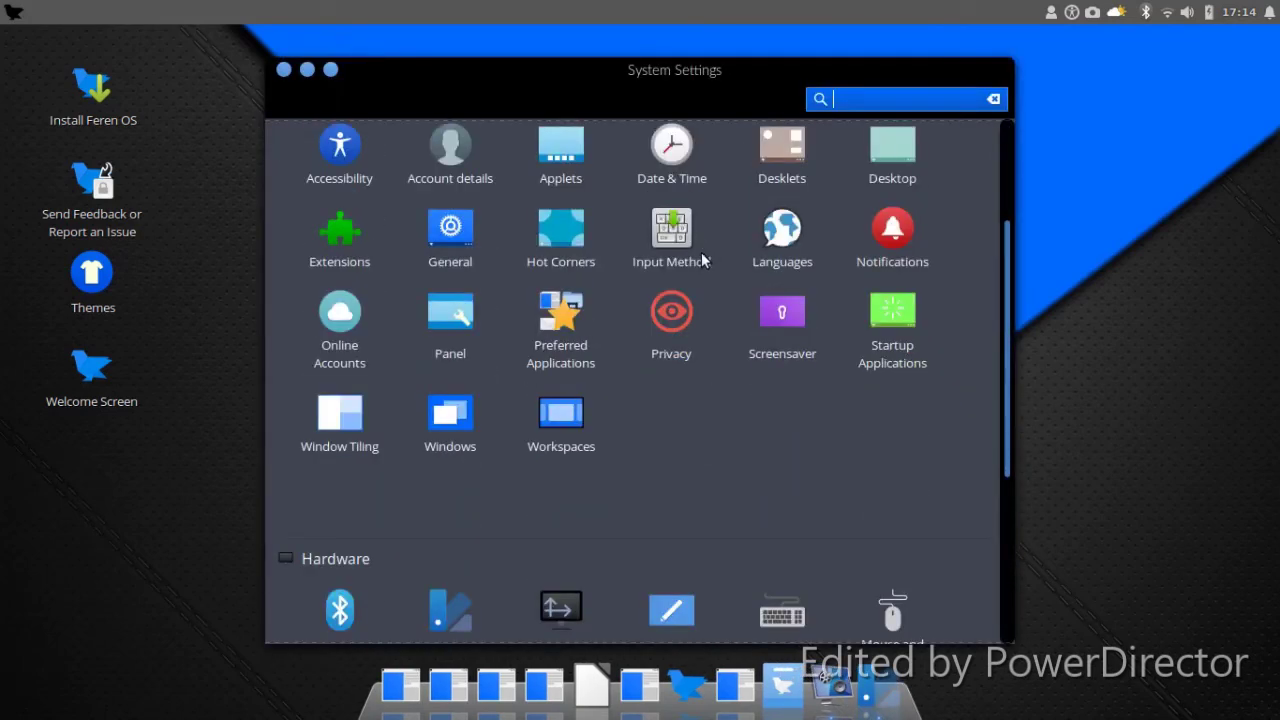
scroll(700, 265, "down", 3)
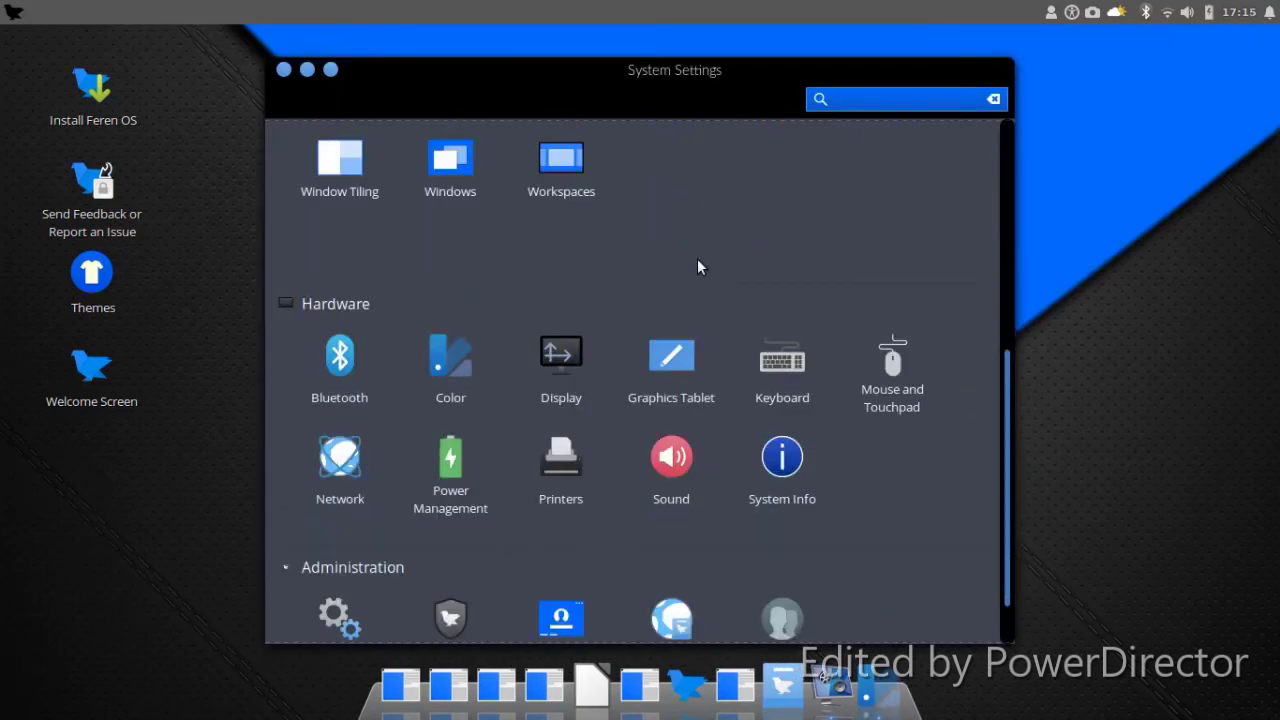
scroll(776, 493, "down", 2)
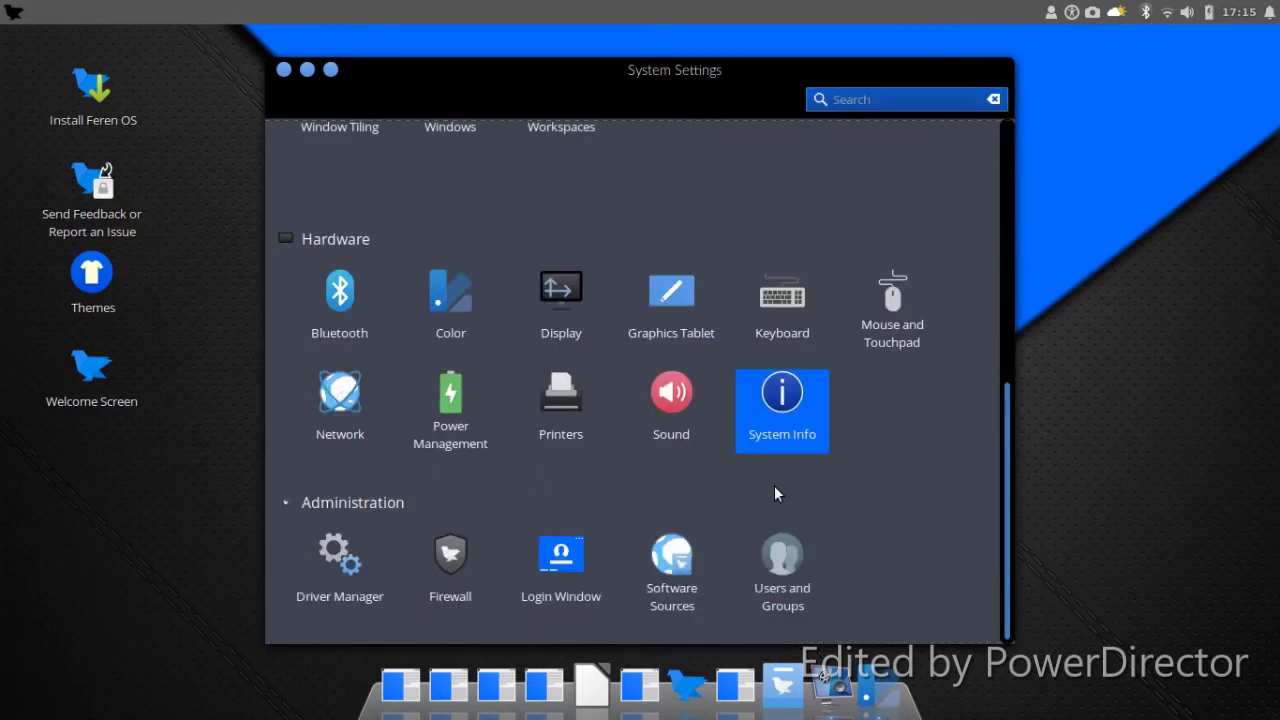
left_click(774, 485)
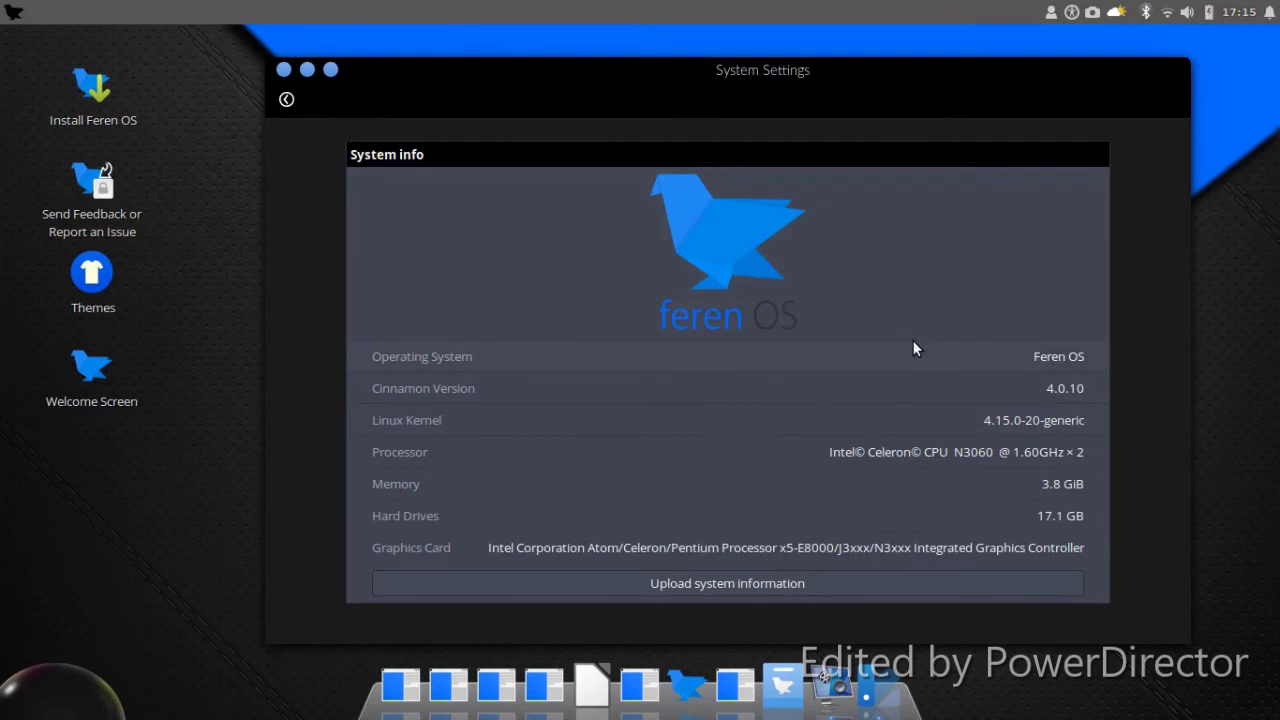
Close System Settings and look through the main menu's application categories, including Programming, Universal Access, Administration and Preferences
left_click(284, 69)
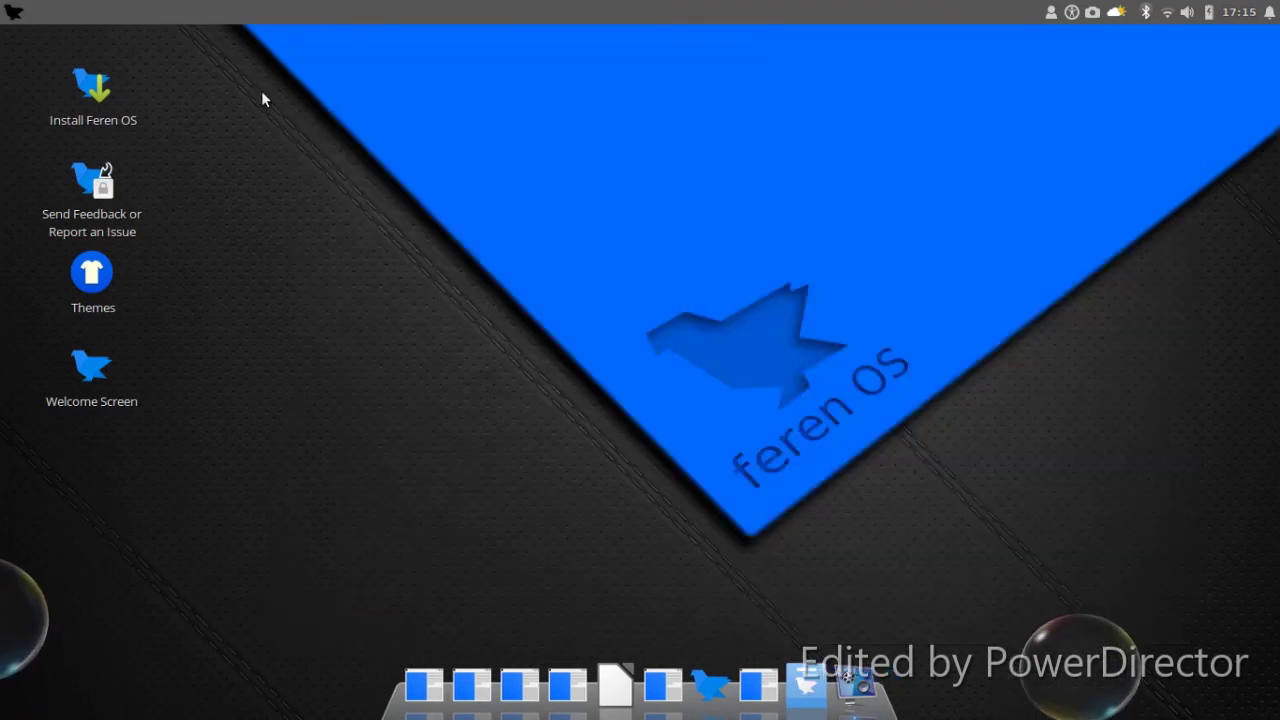
left_click(14, 13)
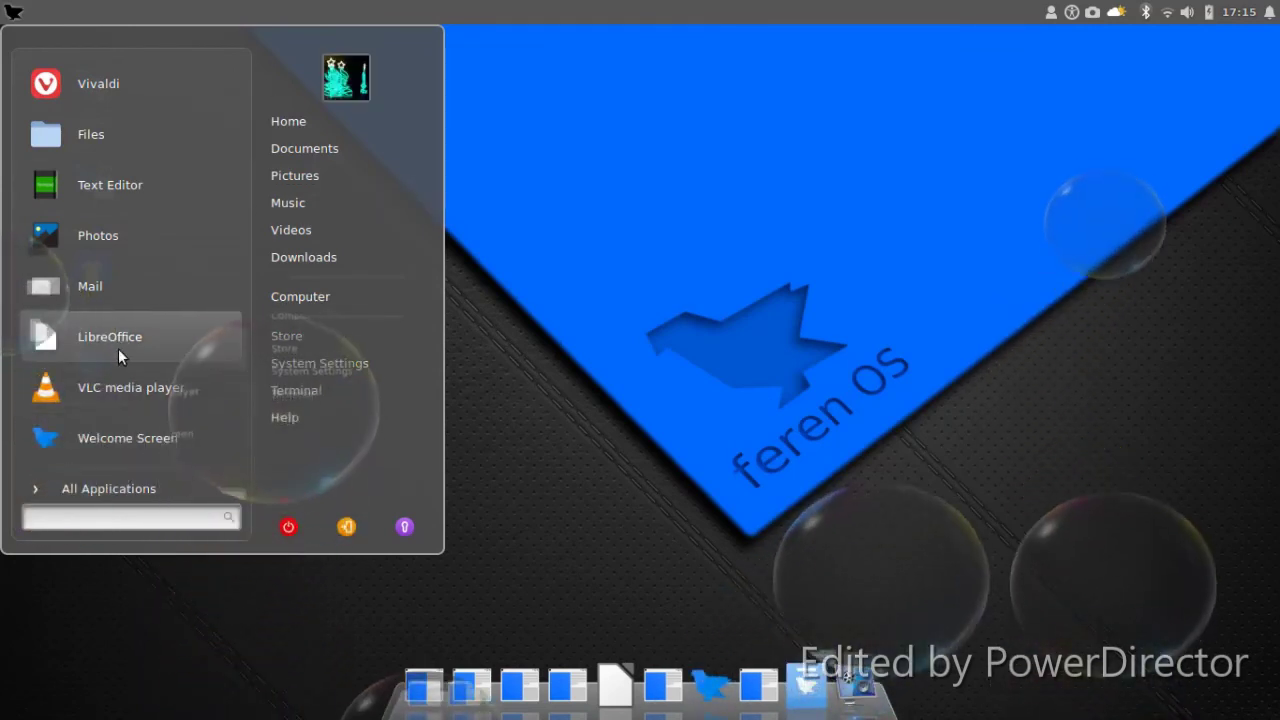
left_click(100, 487)
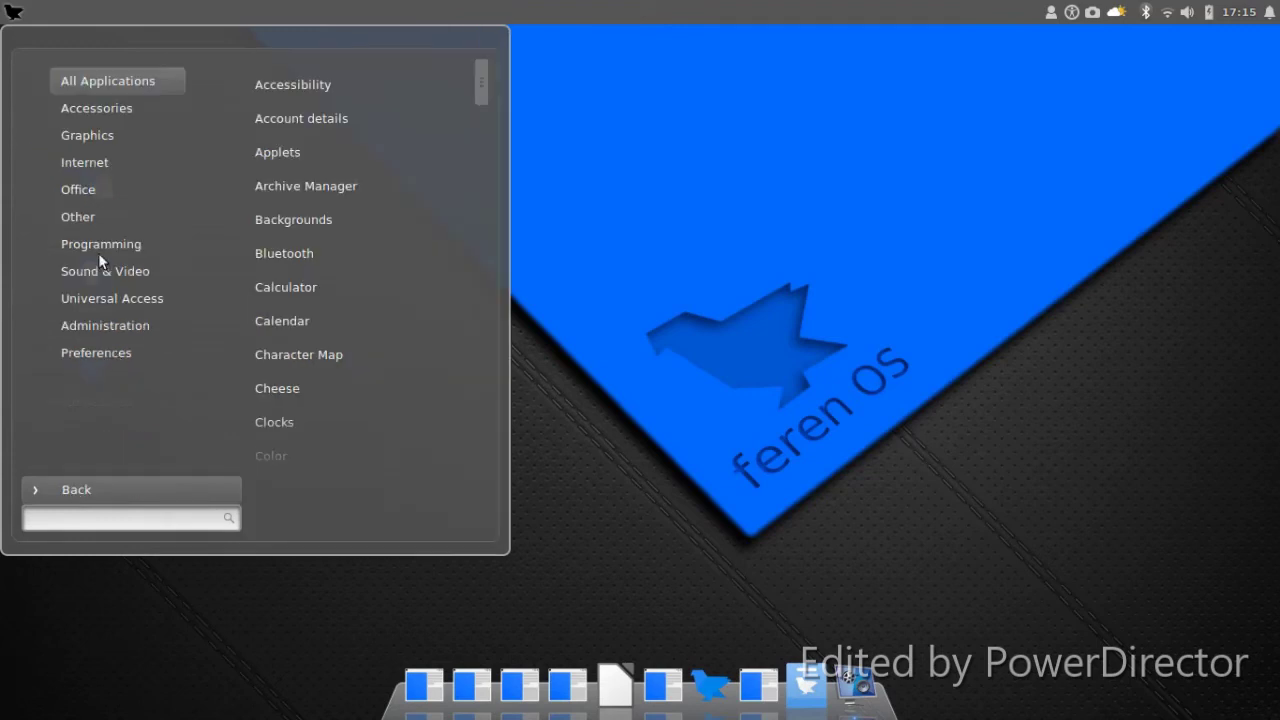
mouse_move(124, 226)
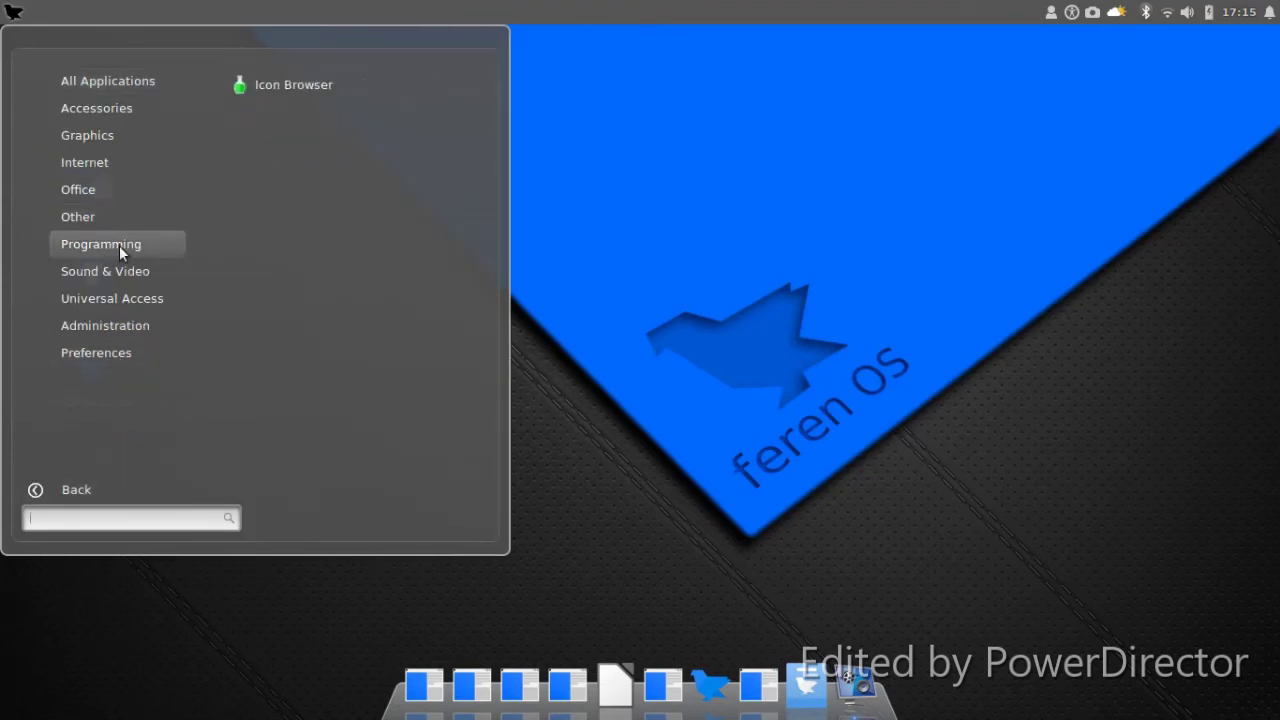
mouse_move(118, 268)
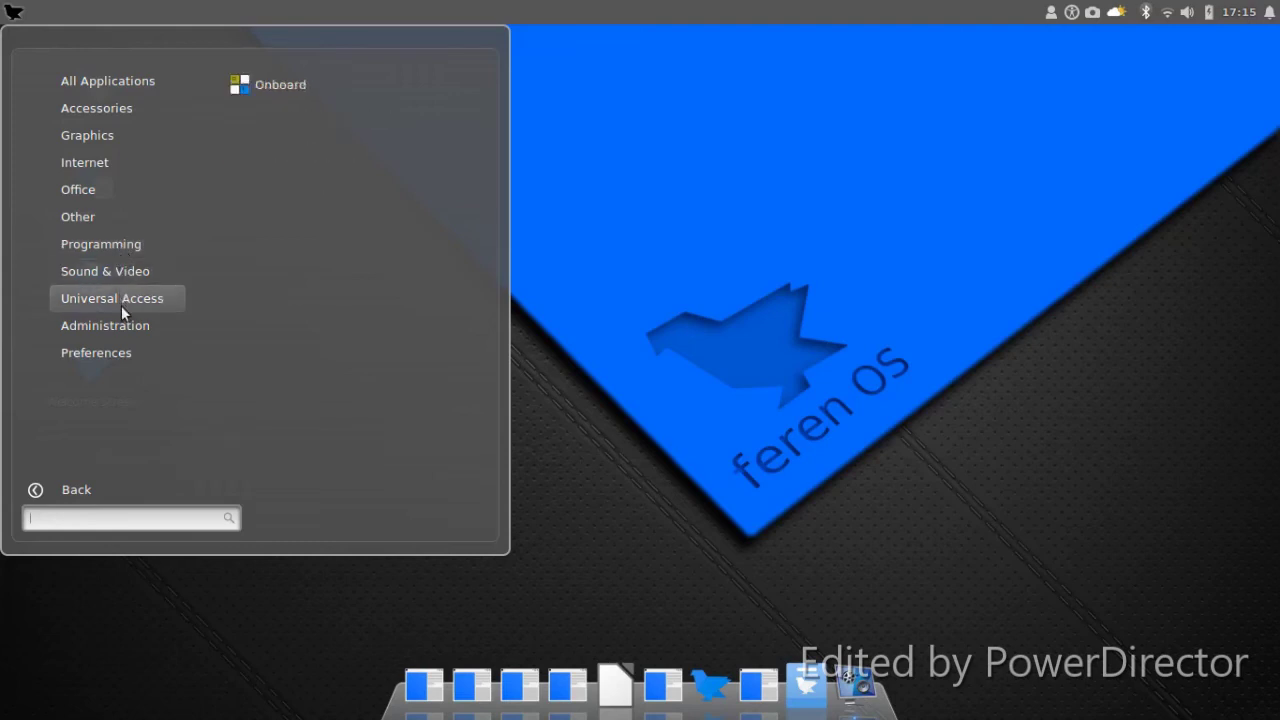
mouse_move(122, 322)
scroll(385, 195, "down", 5)
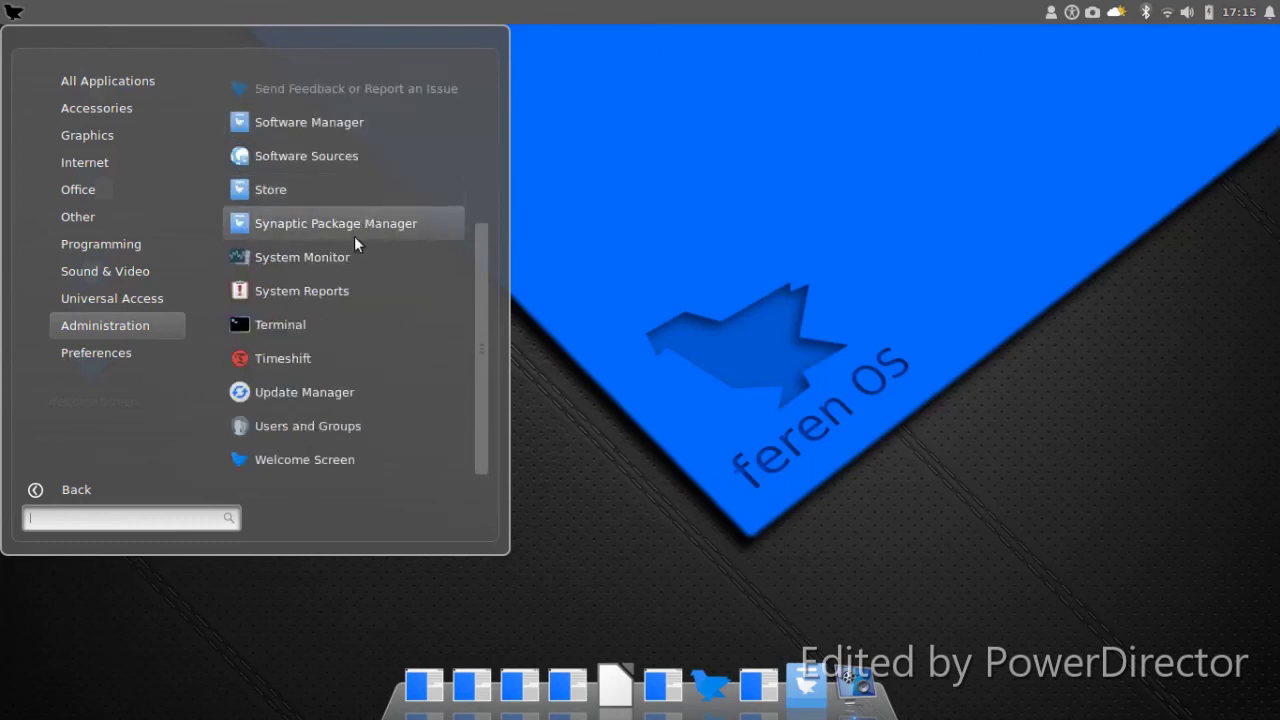
mouse_move(100, 353)
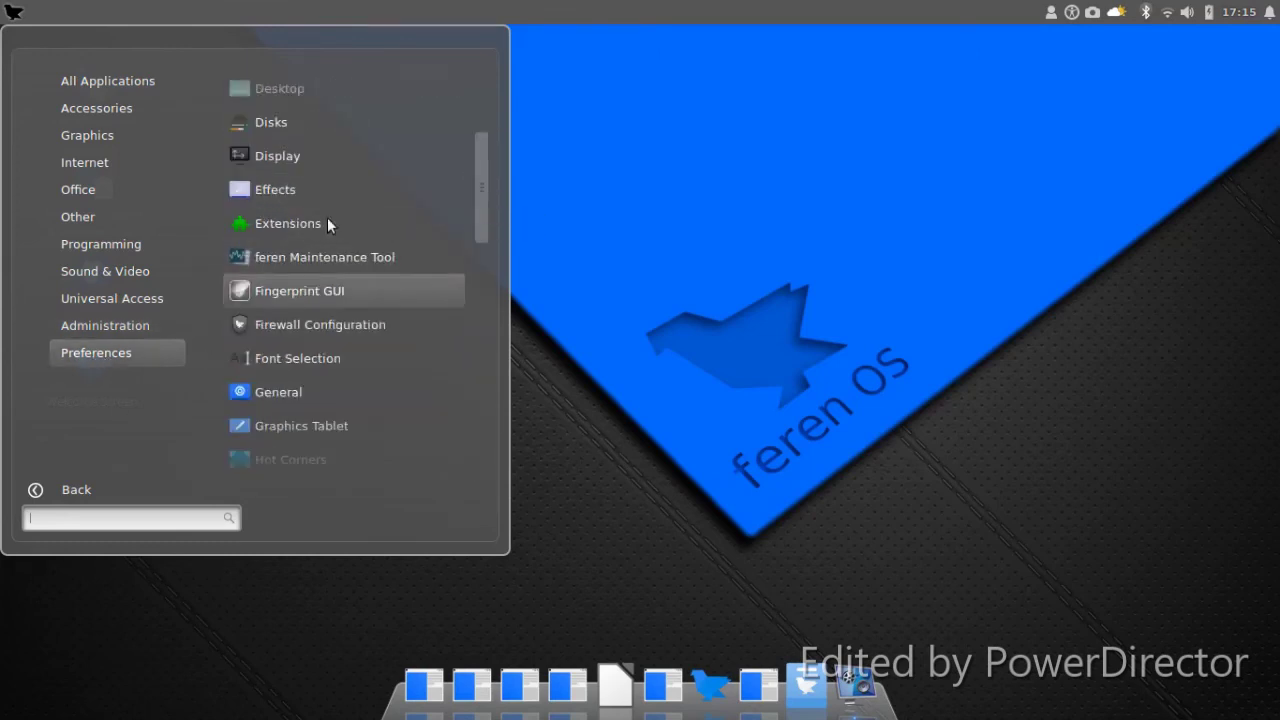
scroll(329, 213, "down", 2)
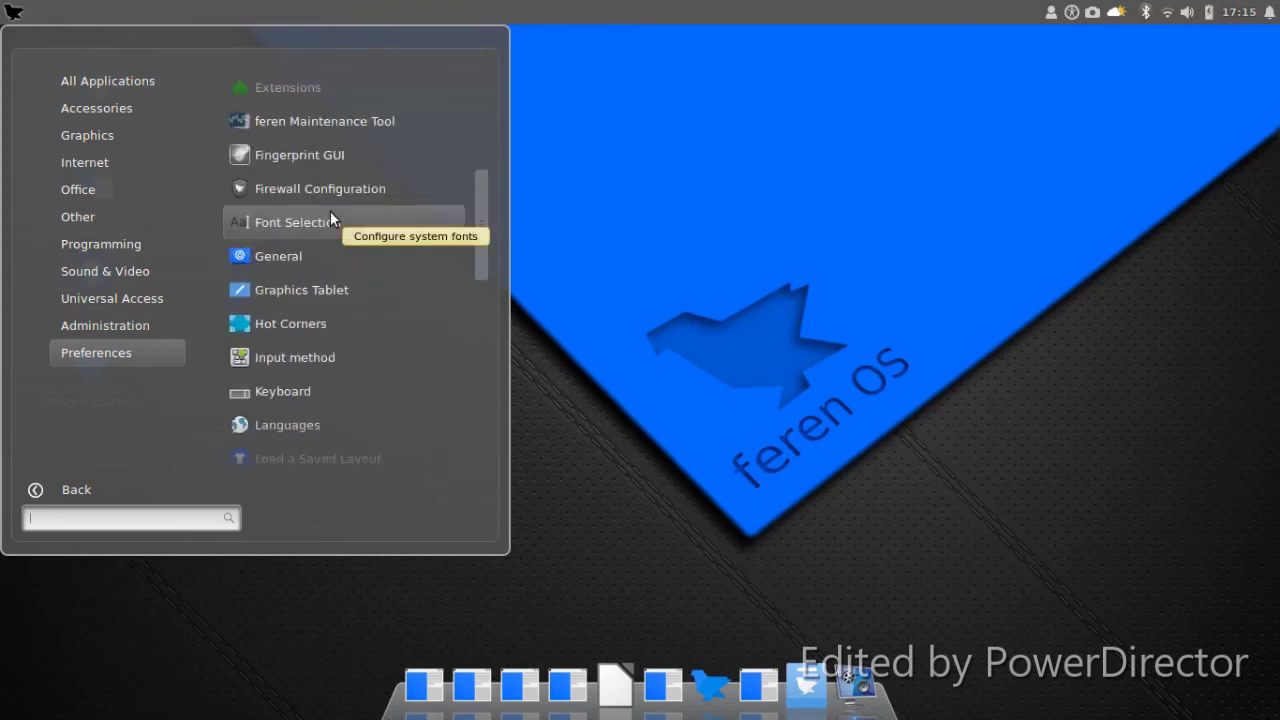
scroll(331, 215, "down", 1)
scroll(332, 215, "down", 3)
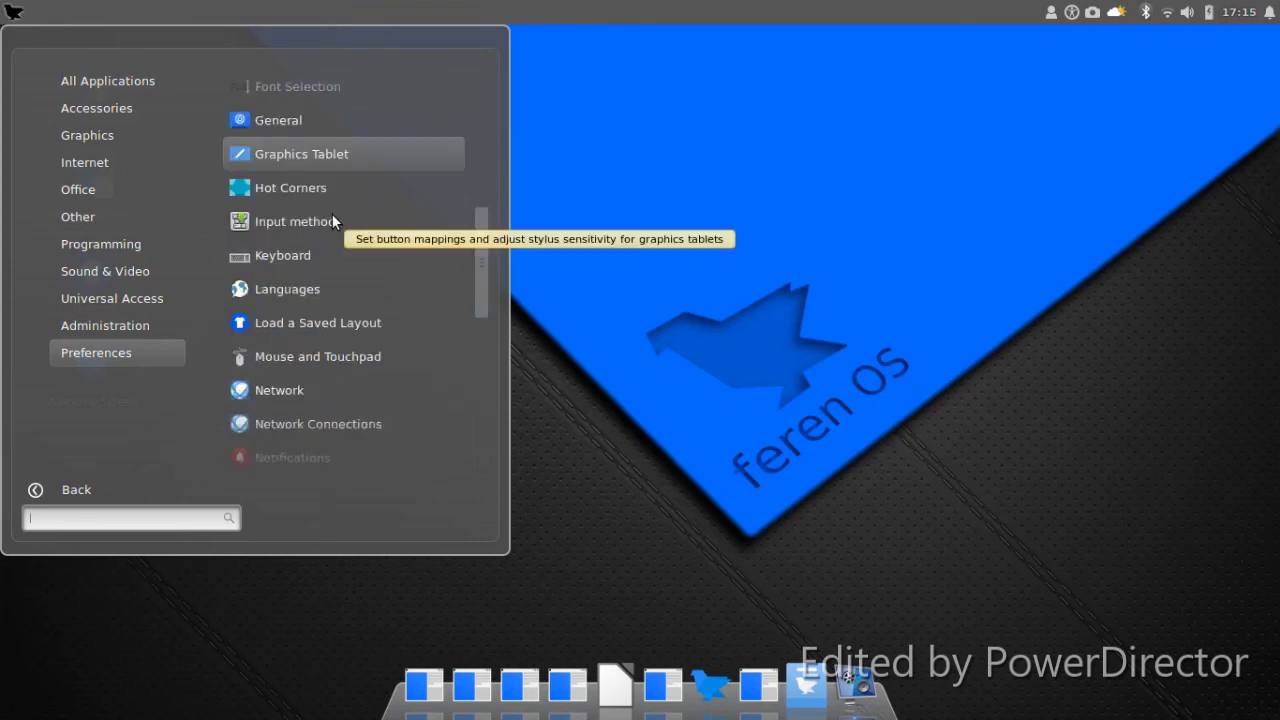
scroll(332, 215, "down", 5)
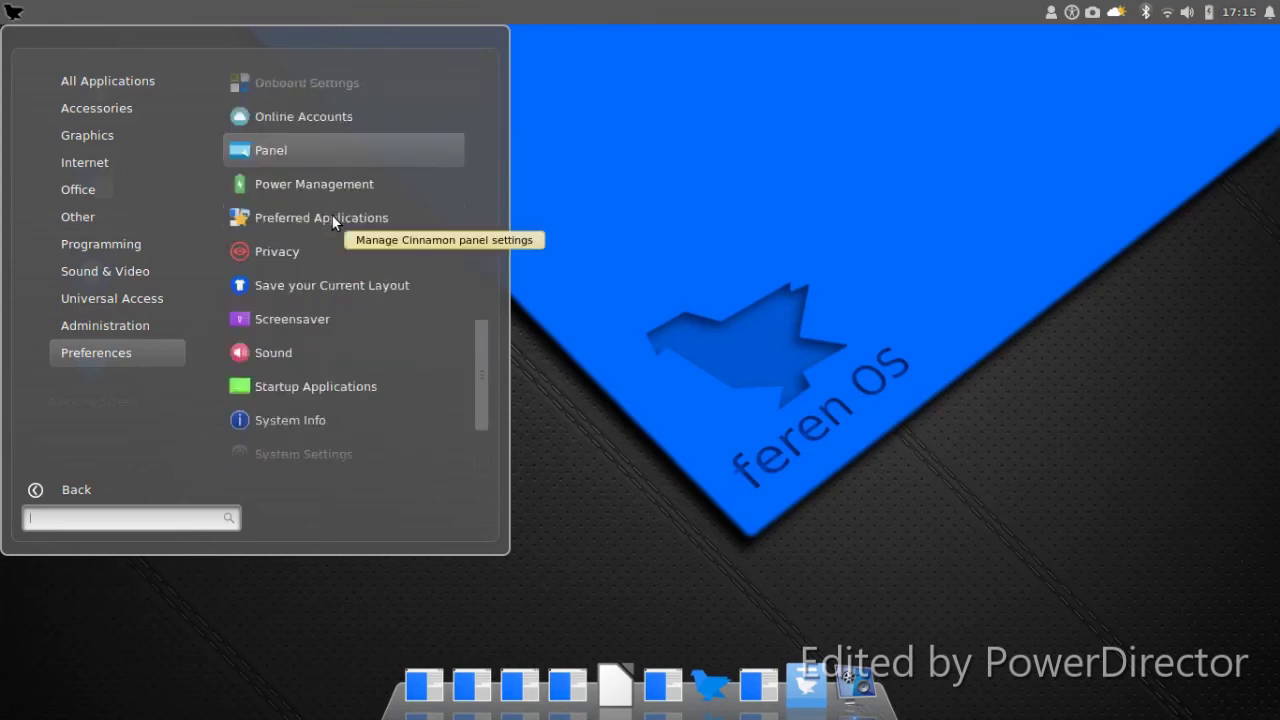
scroll(331, 214, "down", 2)
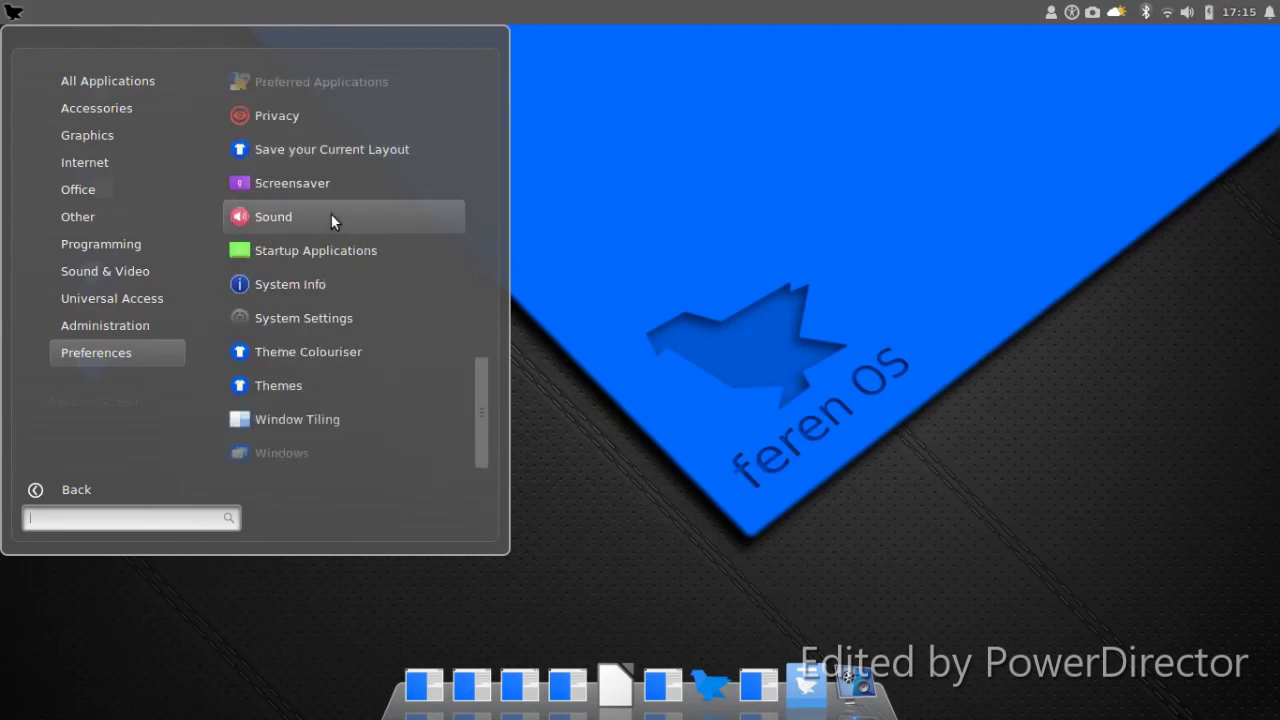
scroll(329, 215, "down", 1)
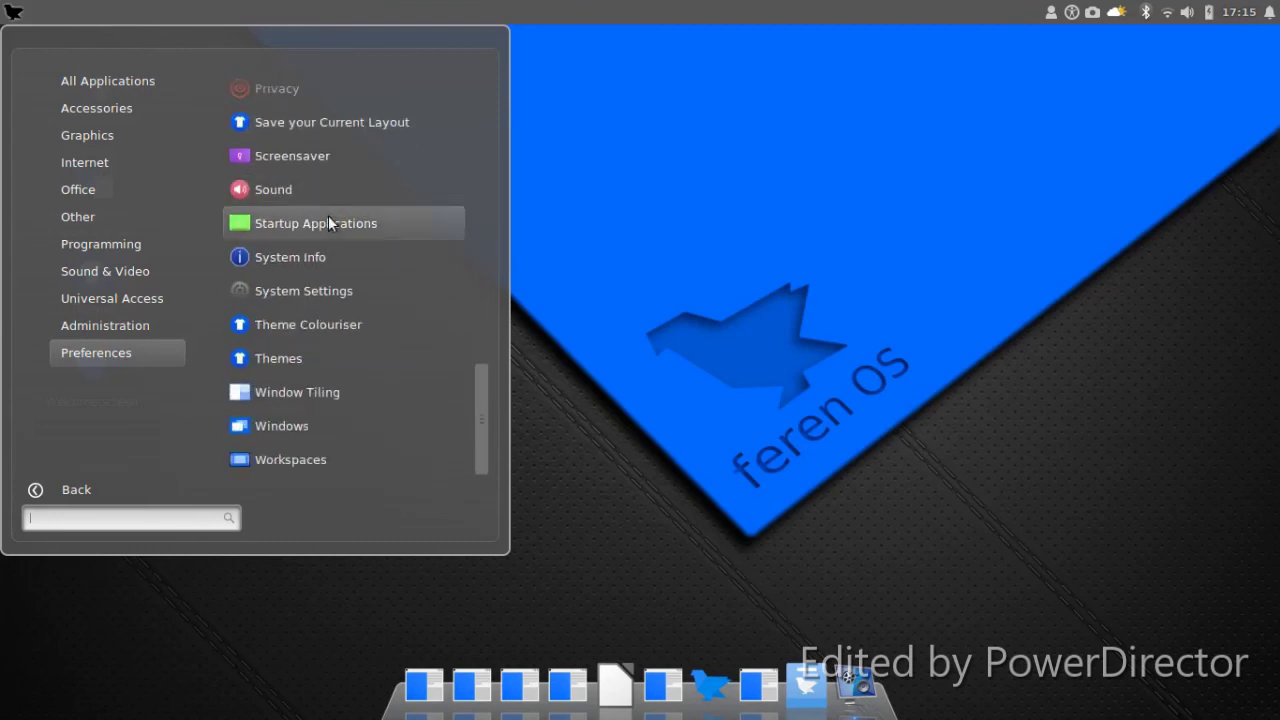
Open Themes from the Preferences applications and check the Theme Settings of the Mac OS X Layout theme, dismissing the notice
left_click(259, 356)
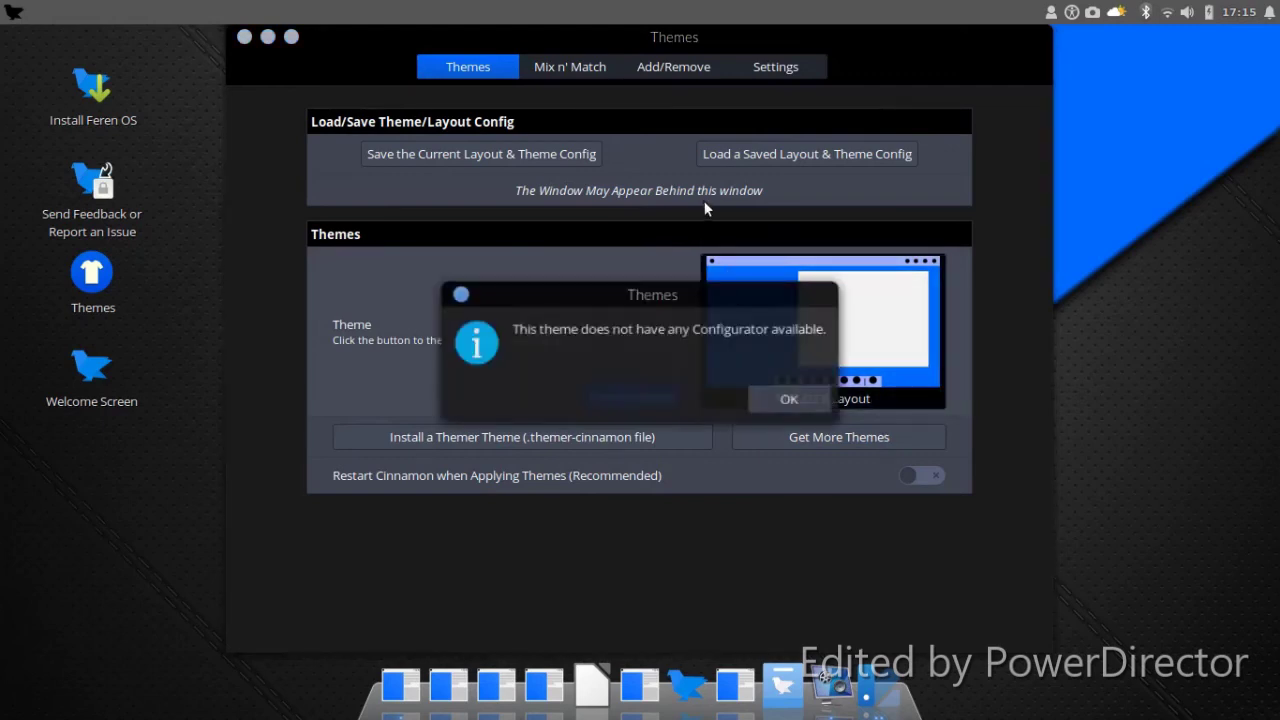
left_click(779, 397)
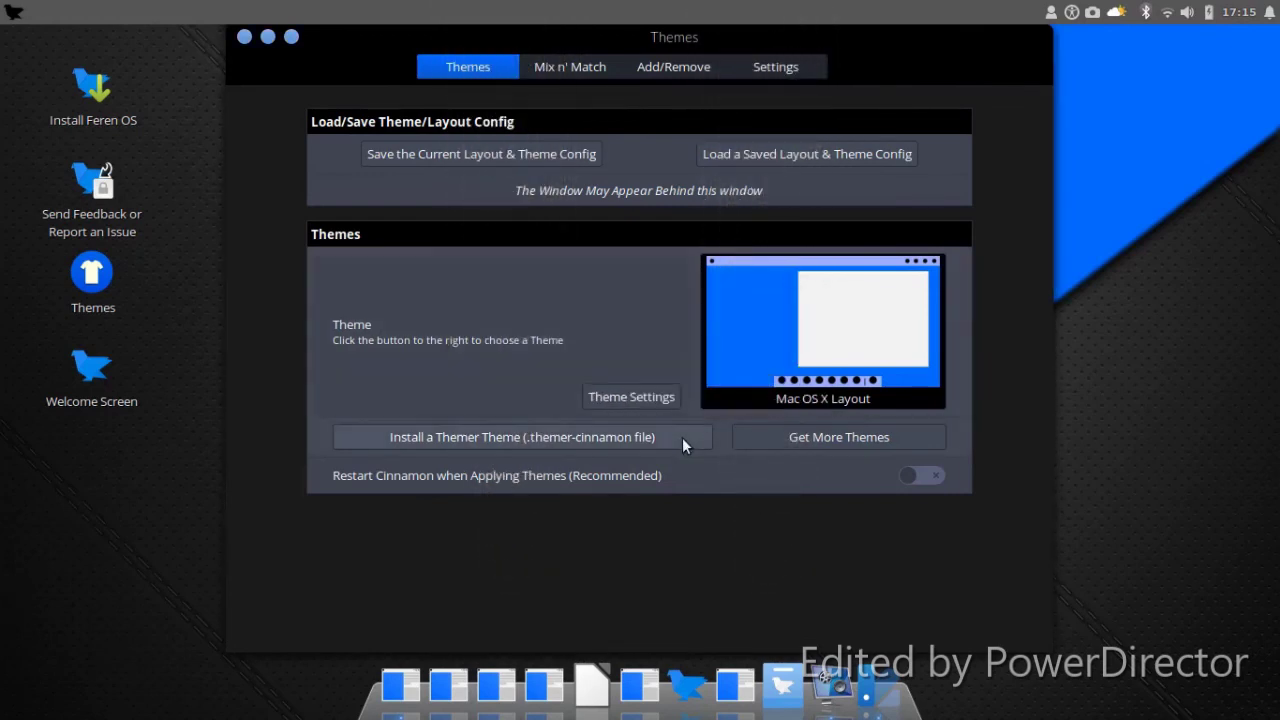
View the online Themer-Store repository for more themes, close the browser and cancel the Themer file chooser
left_click(823, 441)
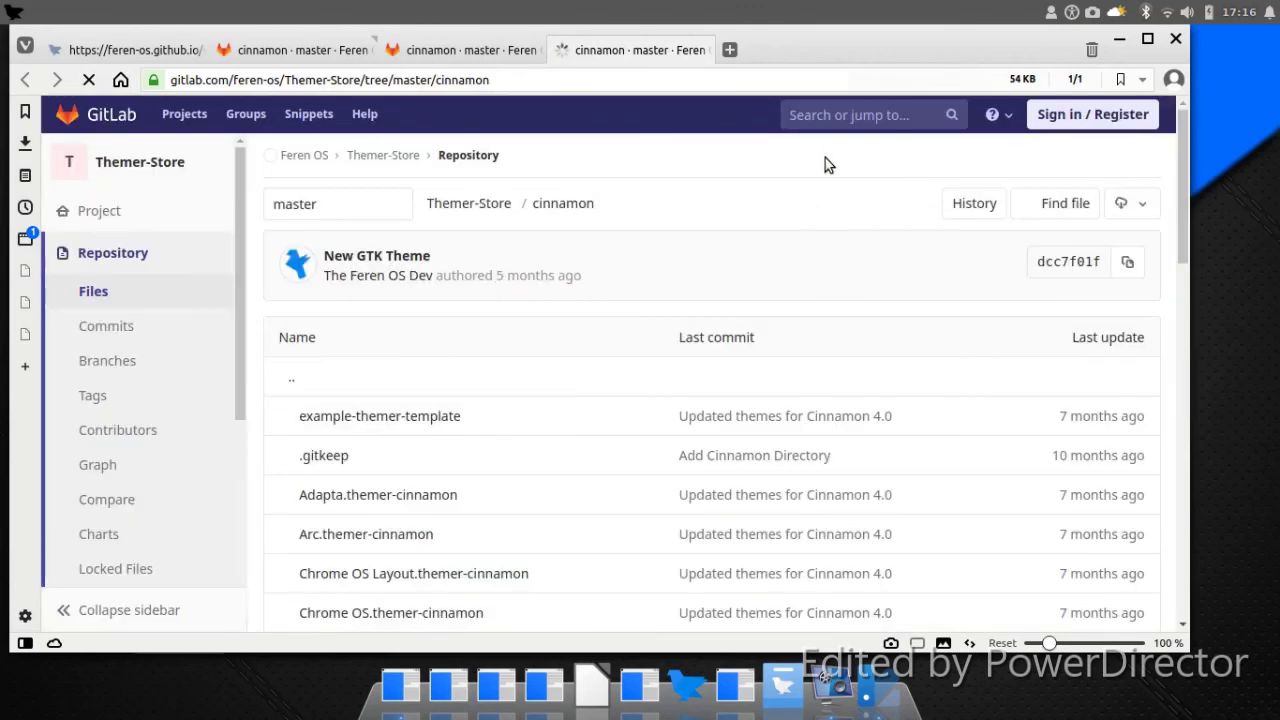
scroll(818, 167, "down", 2)
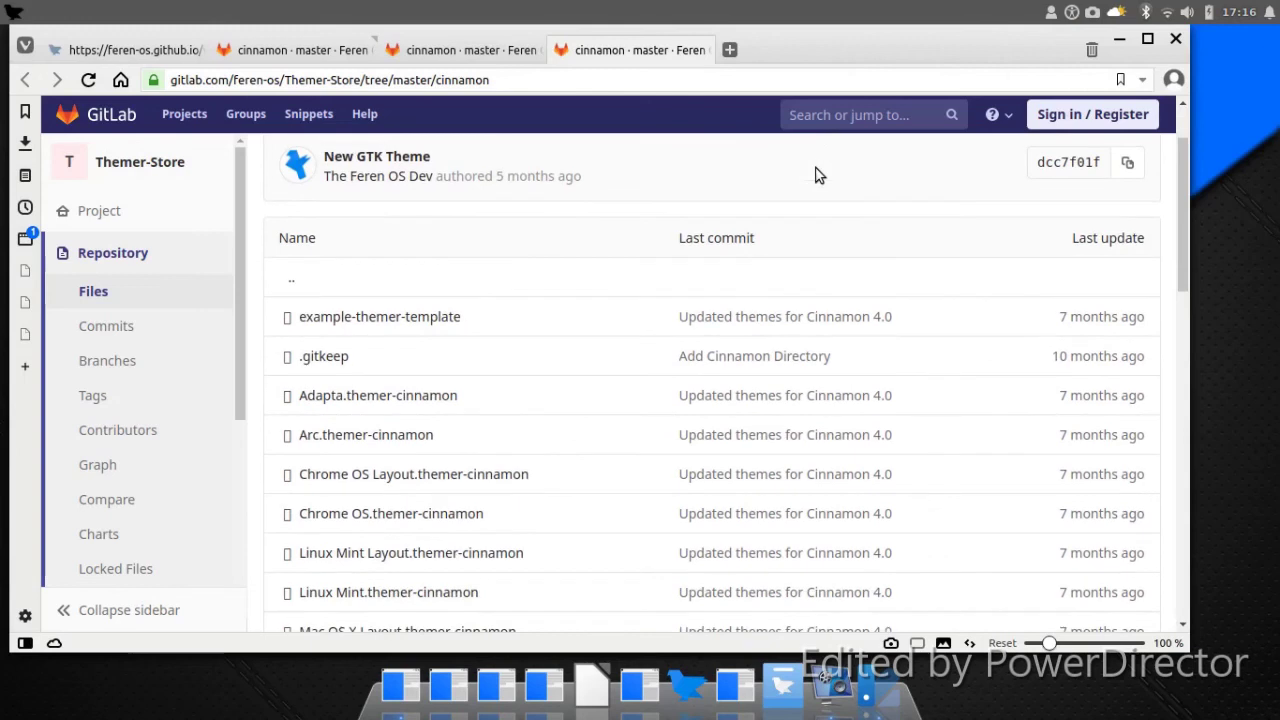
left_click(1174, 40)
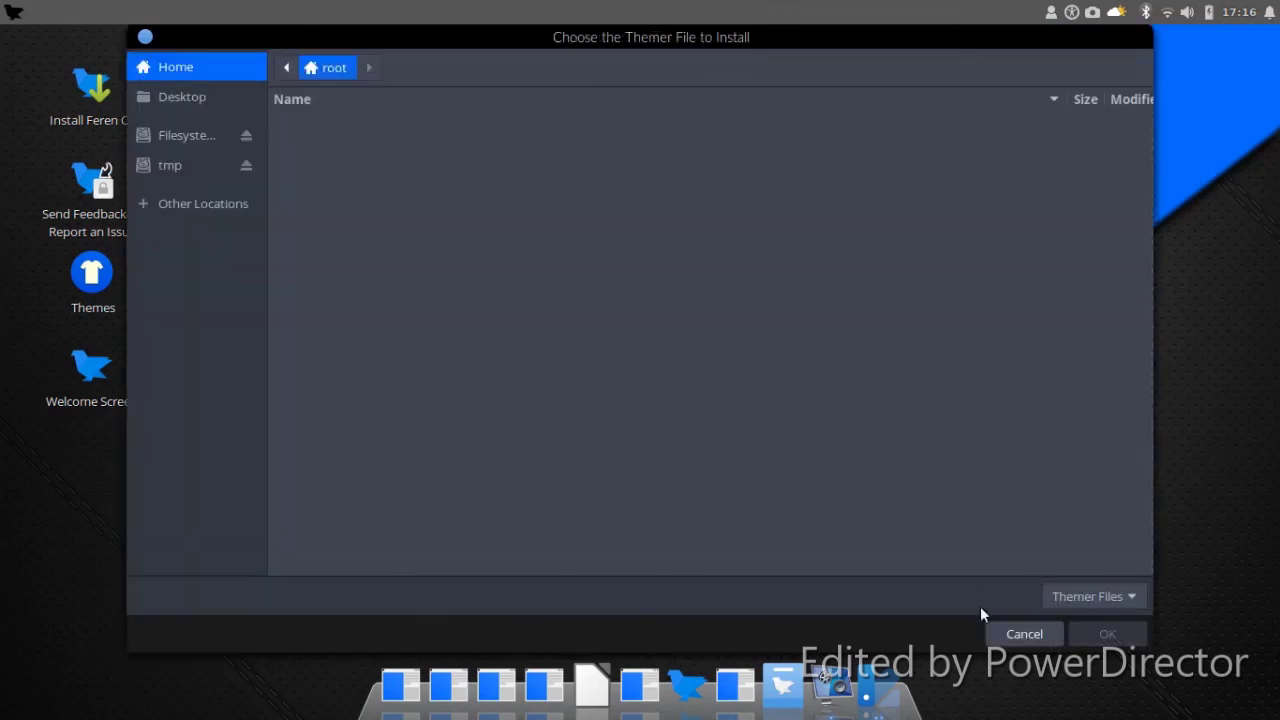
left_click(1022, 634)
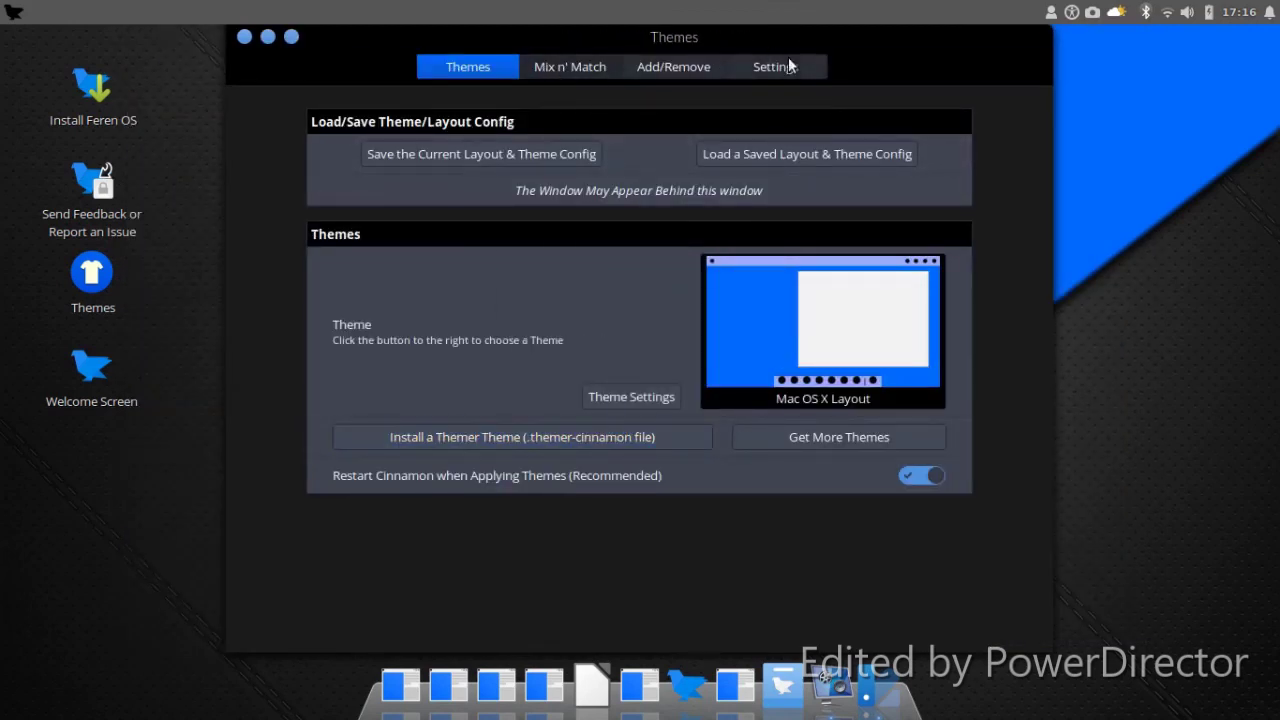
Update the cache of downloadable themes and browse the available themes sorted by popularity
left_click(671, 66)
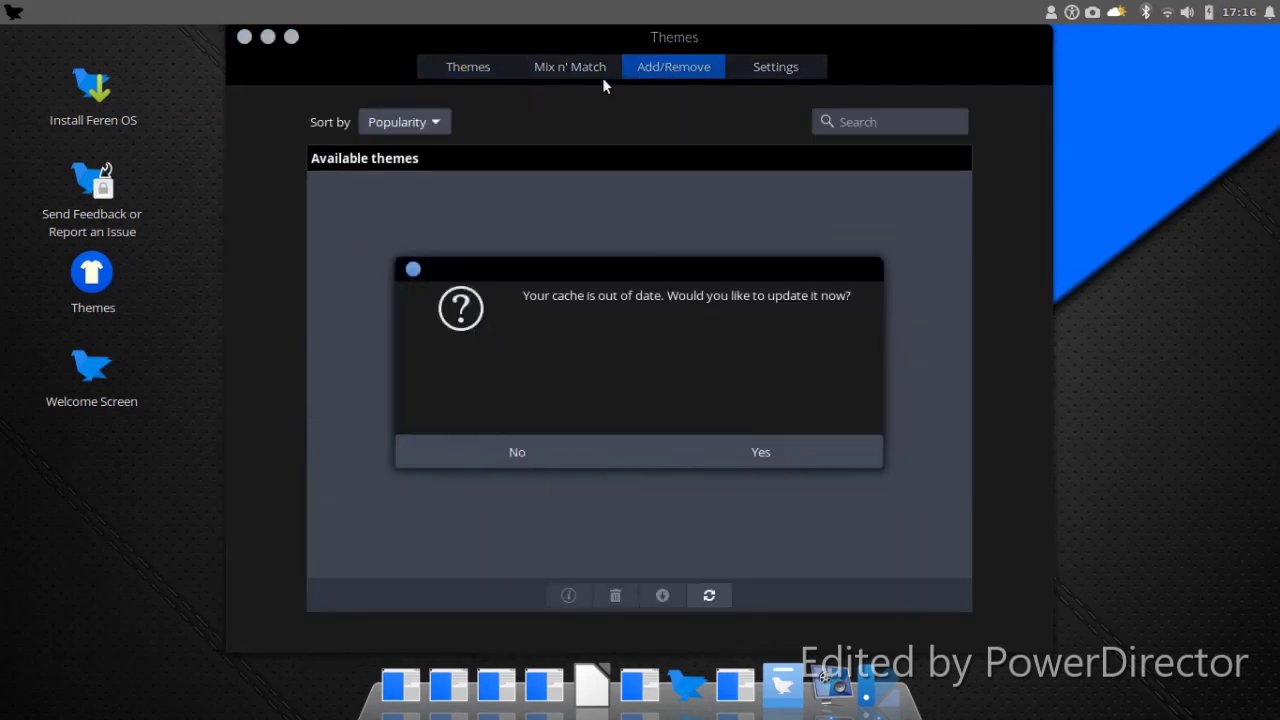
left_click(713, 449)
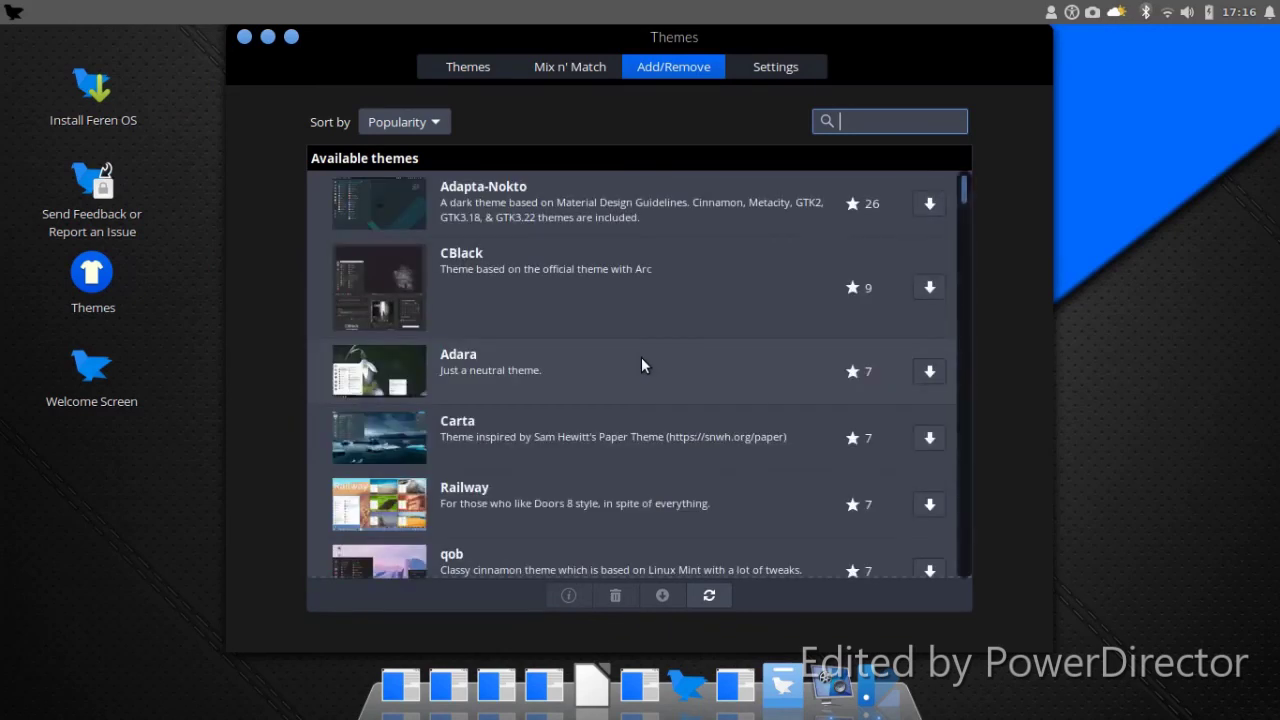
scroll(688, 325, "down", 2)
scroll(688, 325, "down", 15)
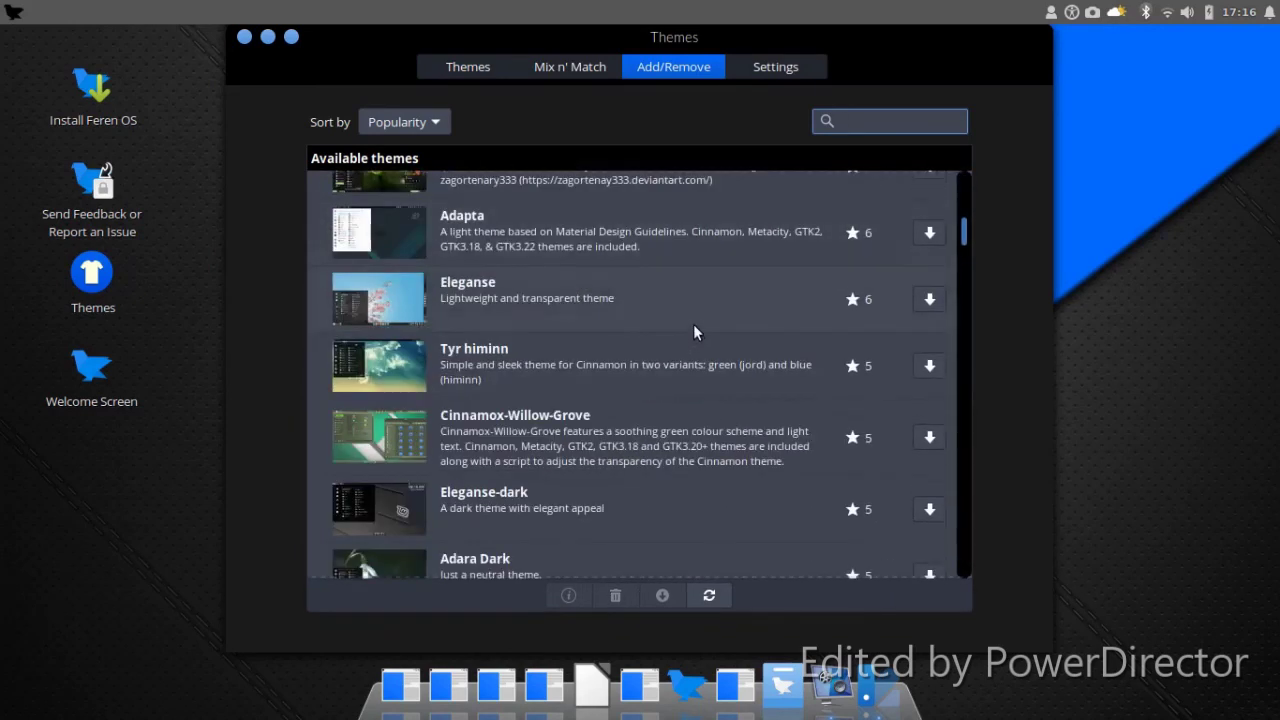
scroll(696, 325, "down", 15)
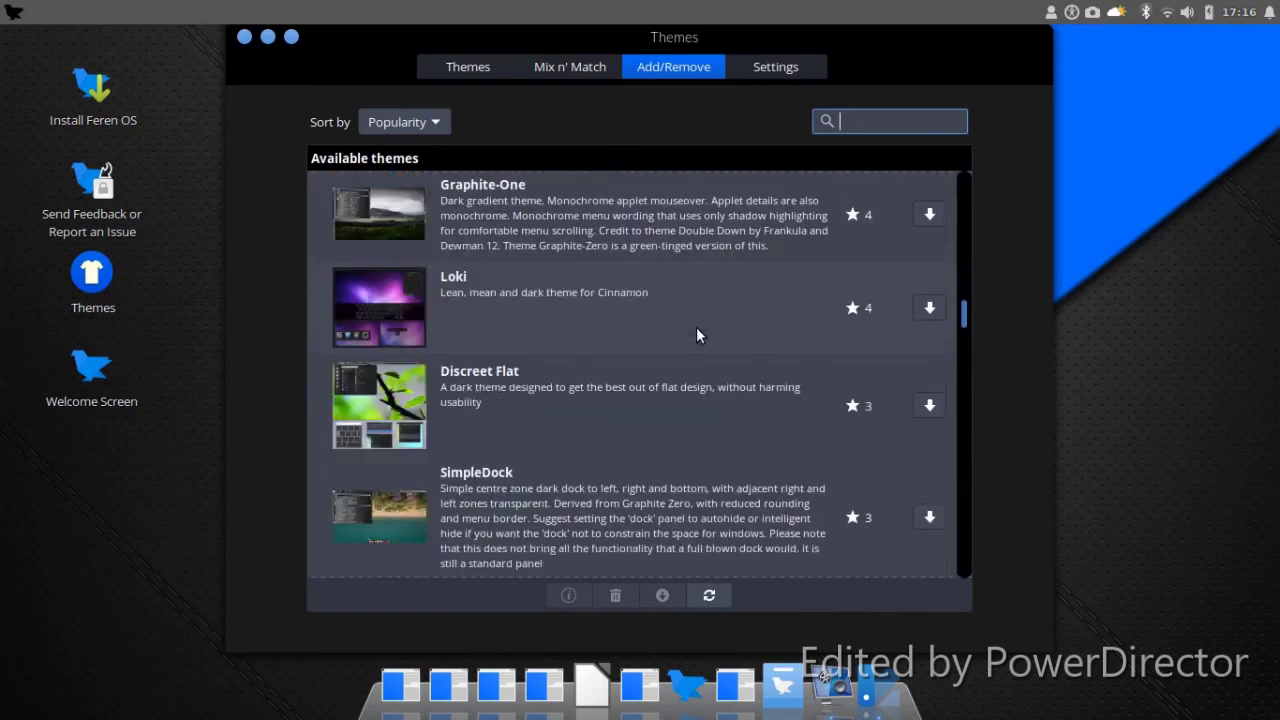
scroll(699, 325, "down", 8)
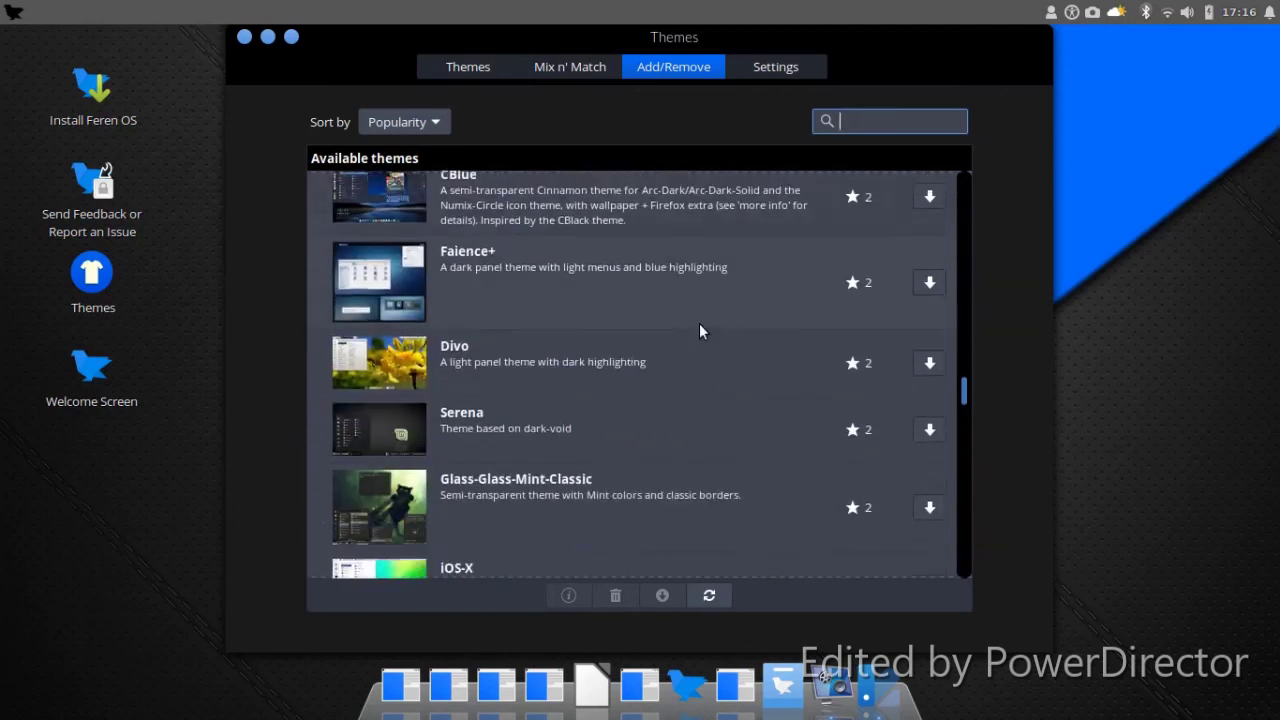
Set the Mix n' Match icons to Inspire Dark, check them in the main menu and close Themes
left_click(547, 68)
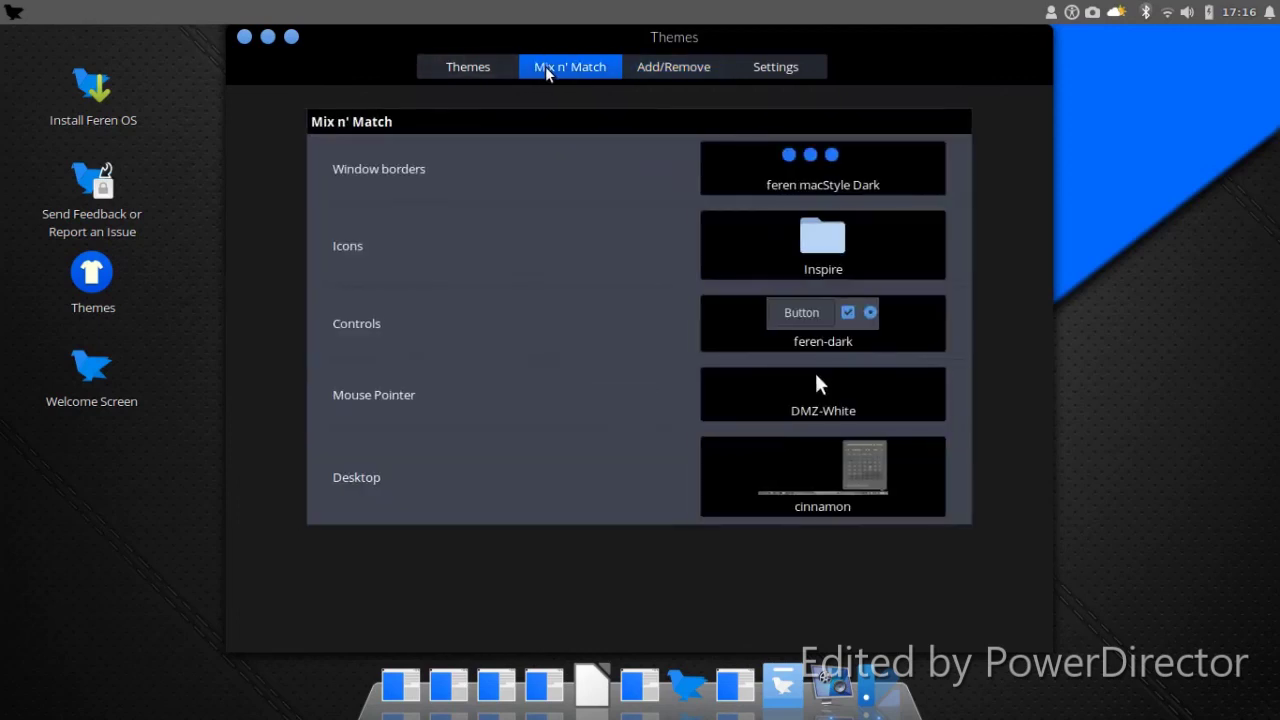
left_click(709, 266)
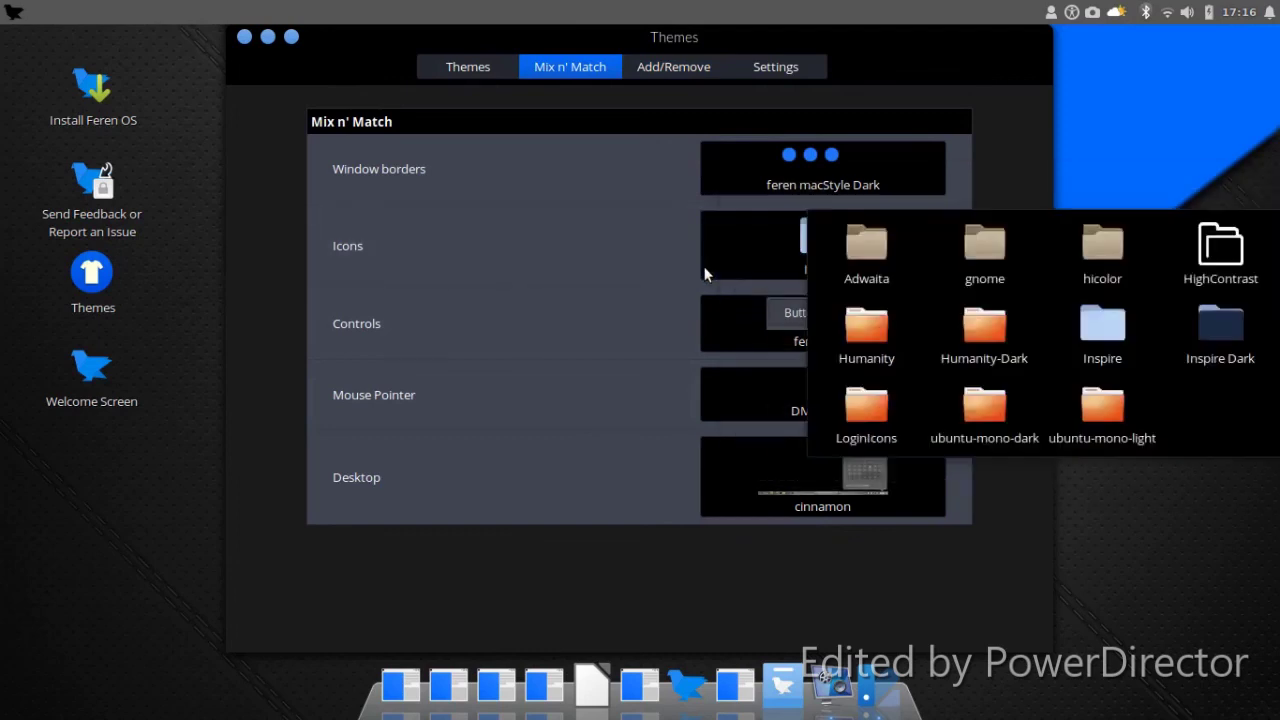
left_click(1192, 346)
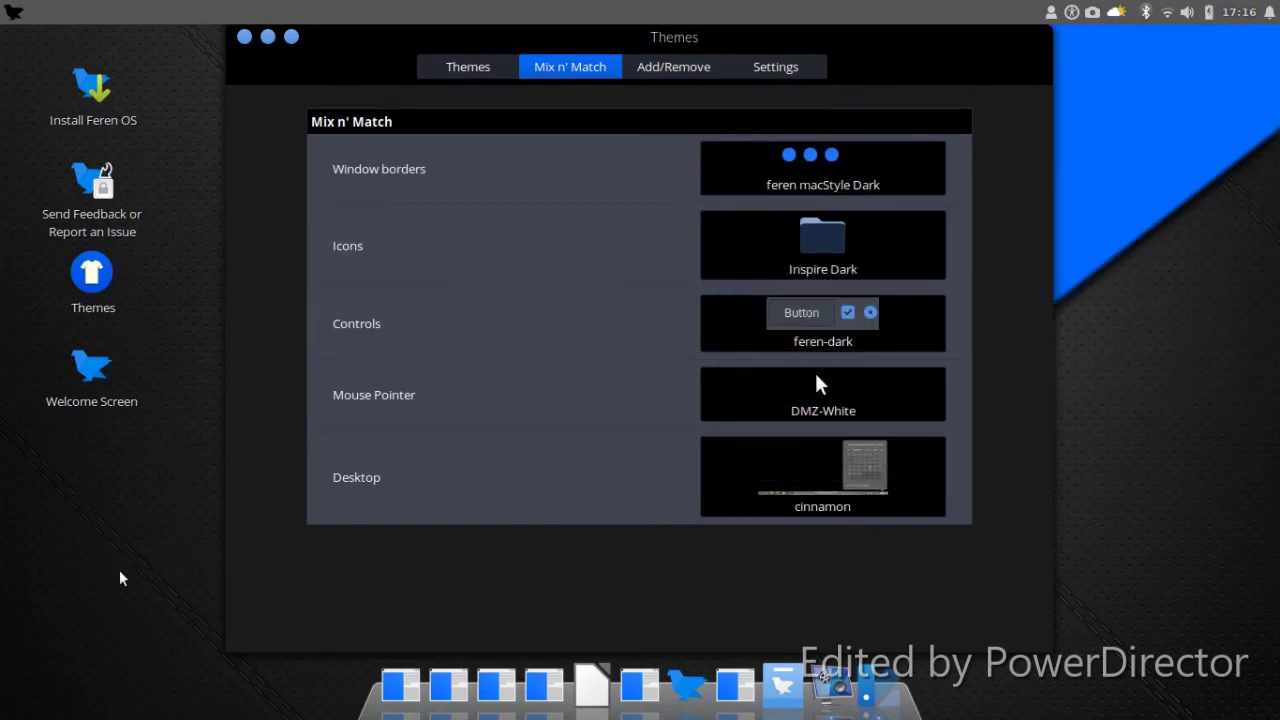
left_click(12, 16)
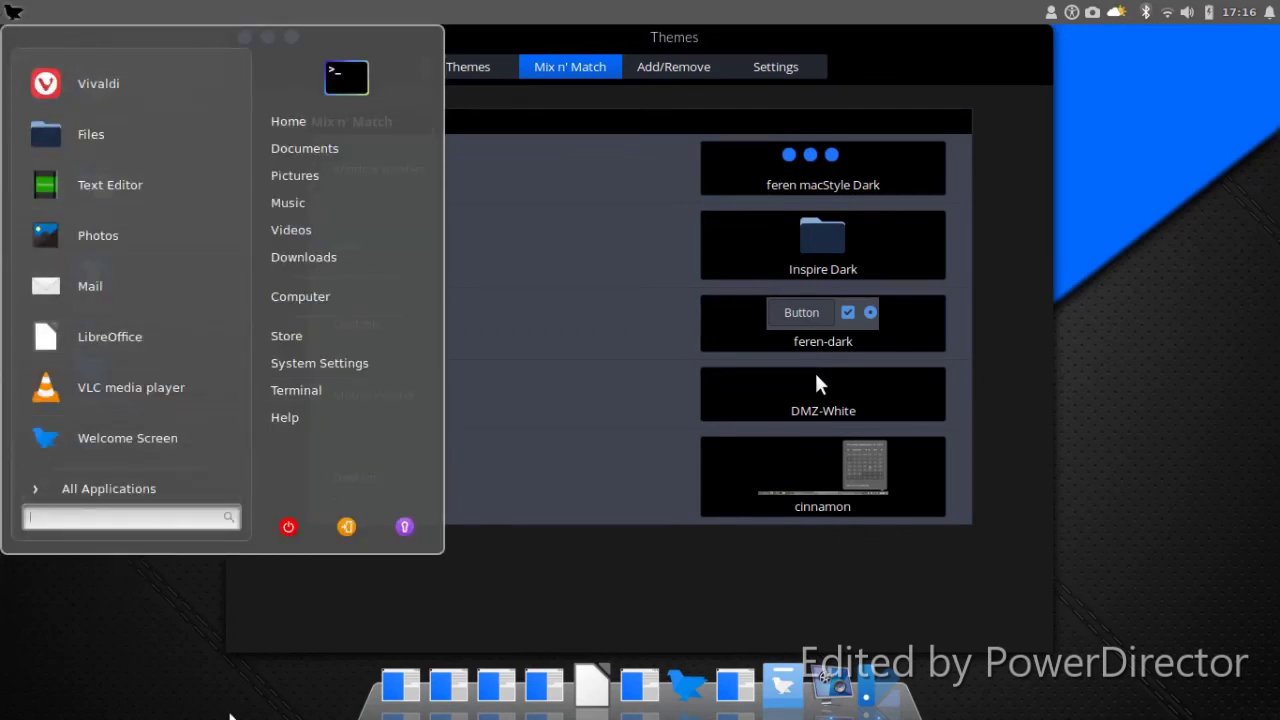
left_click(352, 640)
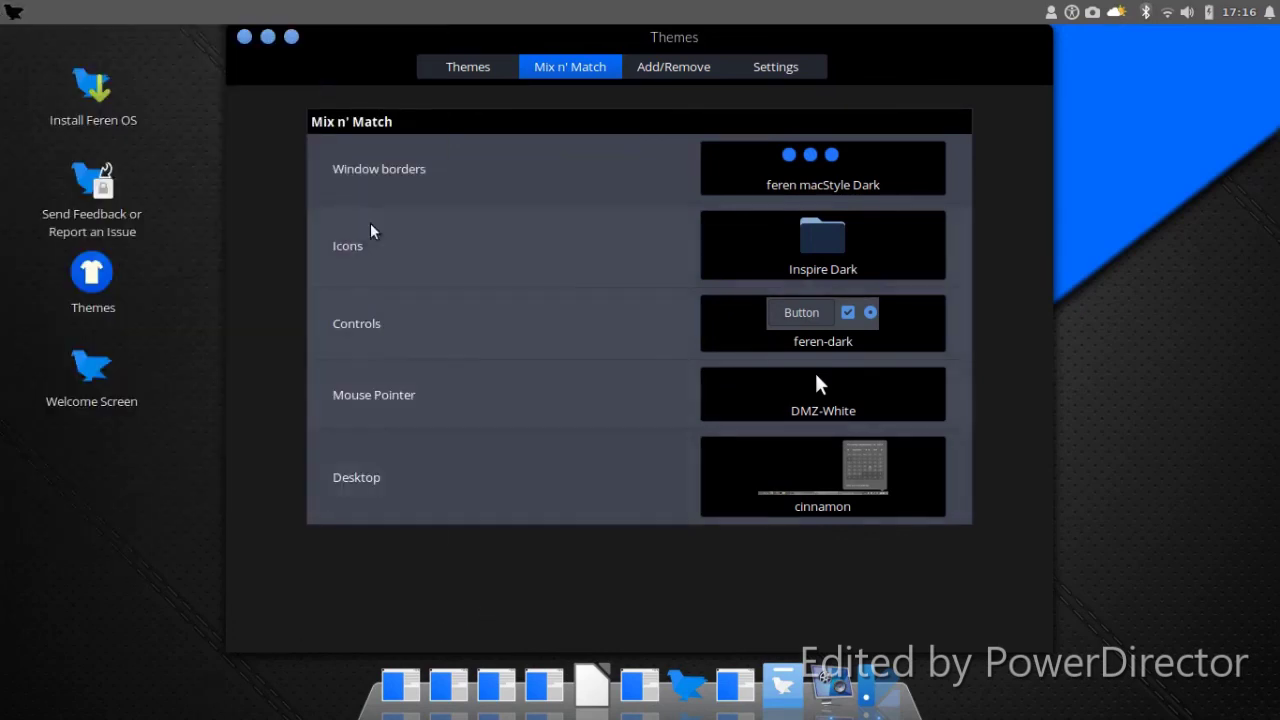
left_click(244, 37)
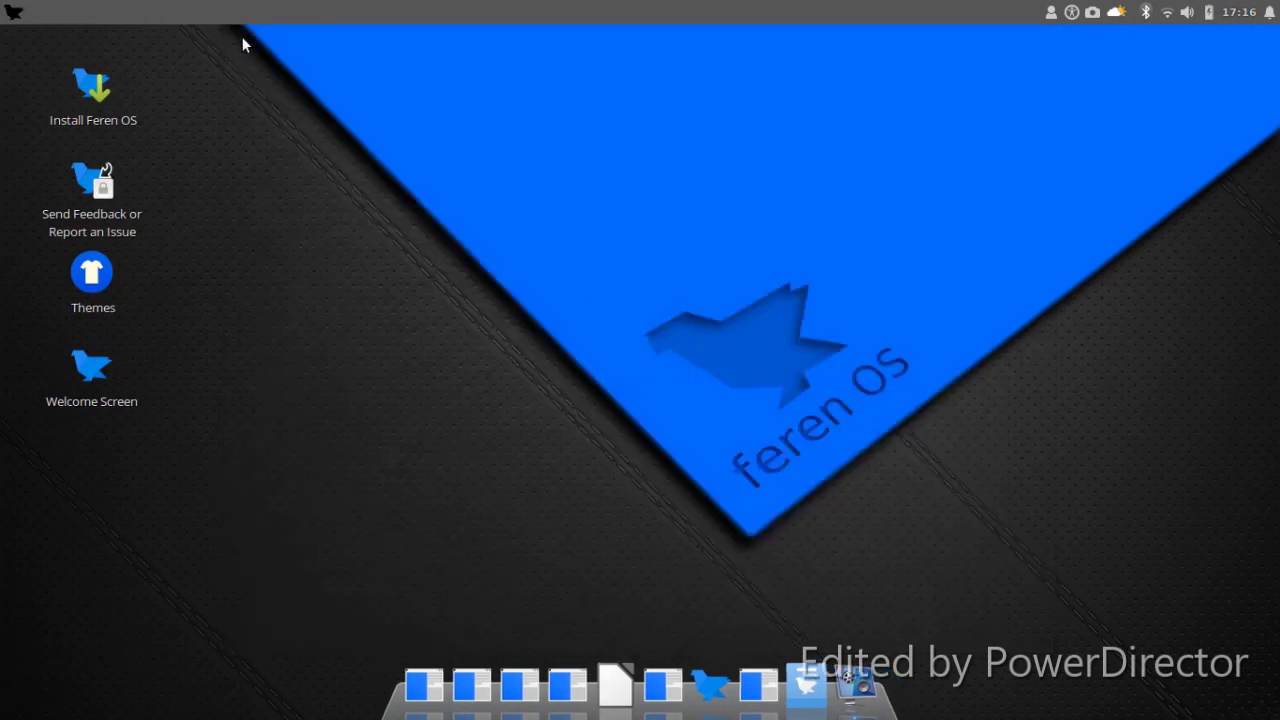
left_click(855, 676)
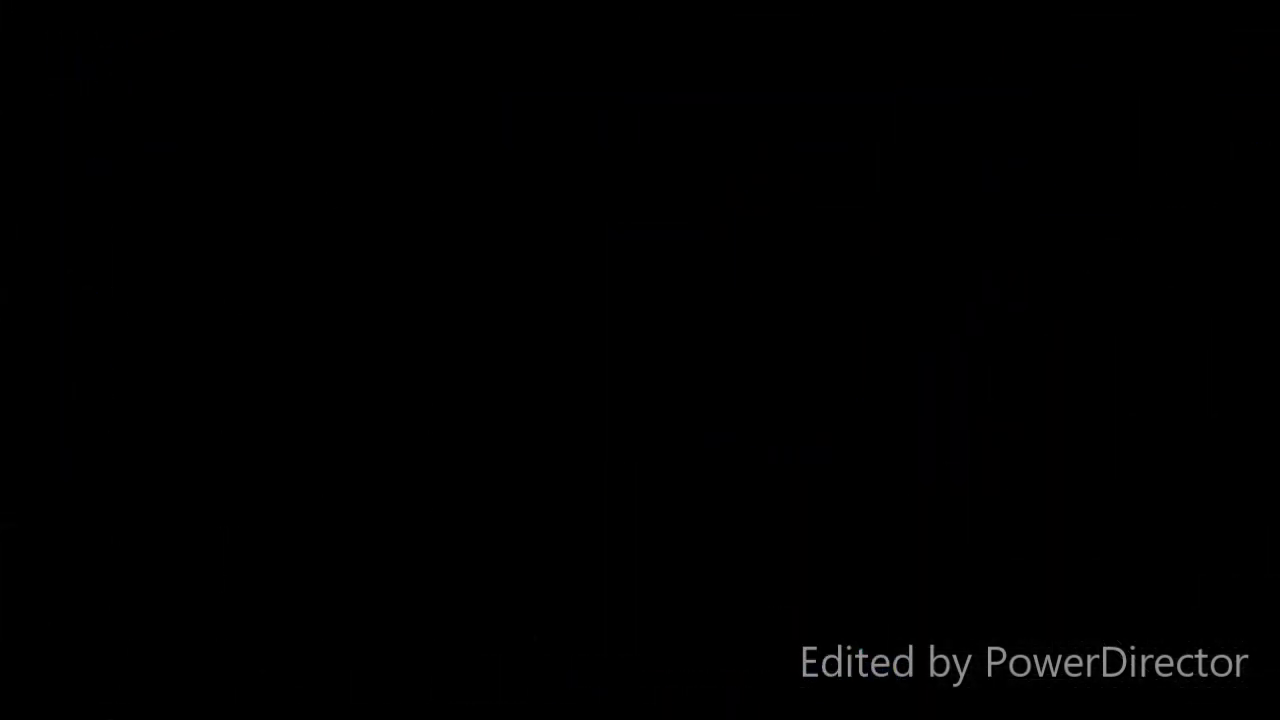